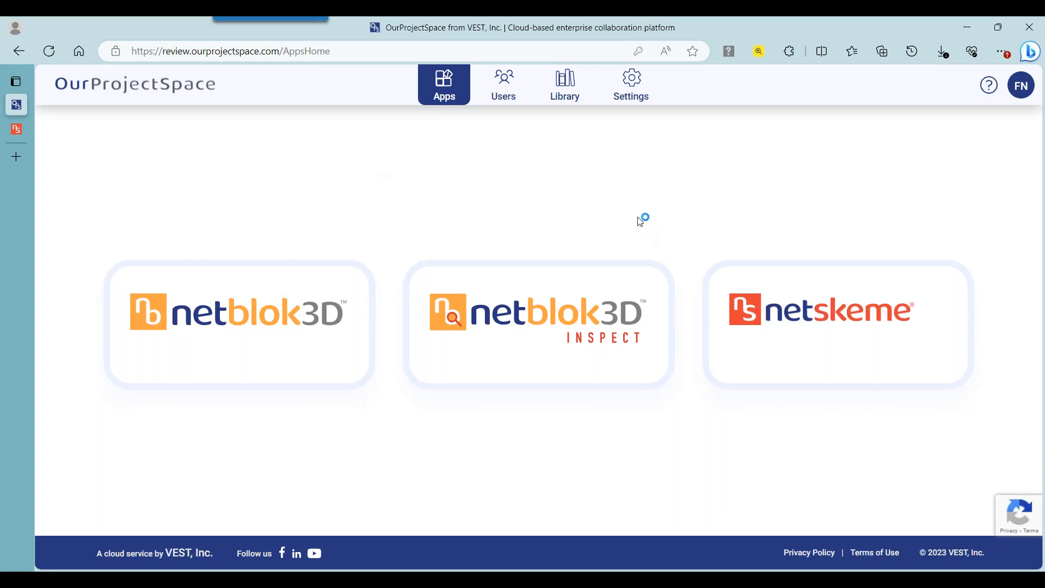
Review the NetSkeme Basic ENT user licenses, including the blank new-user form and the options for the third listed user.
click(505, 98)
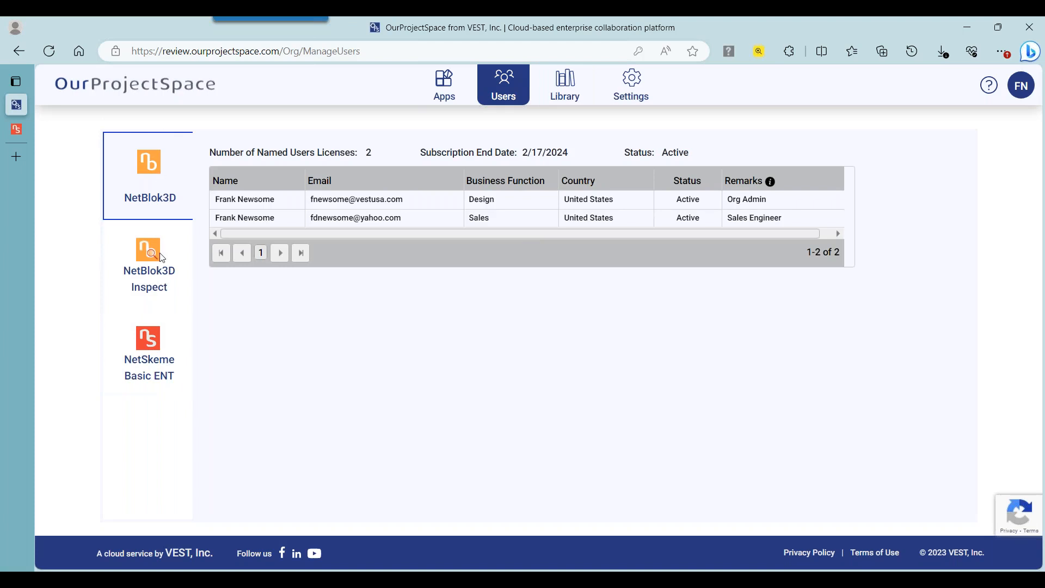
click(174, 334)
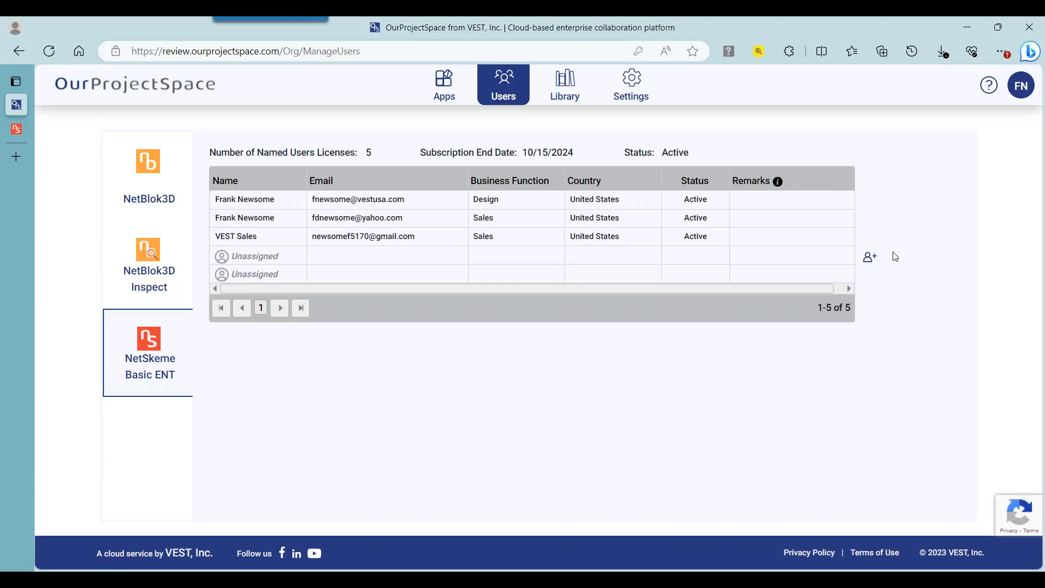
click(870, 258)
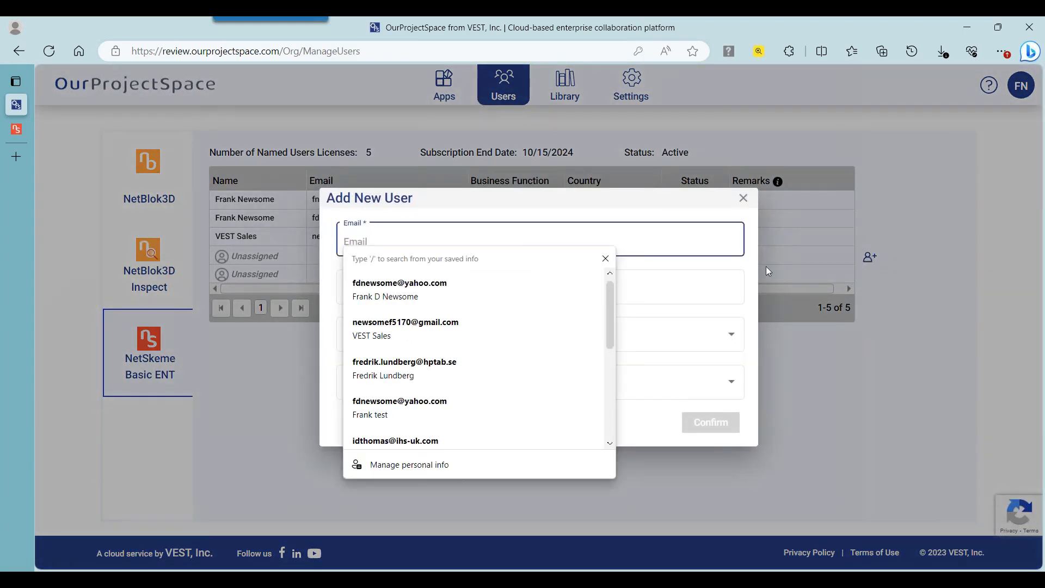
click(711, 260)
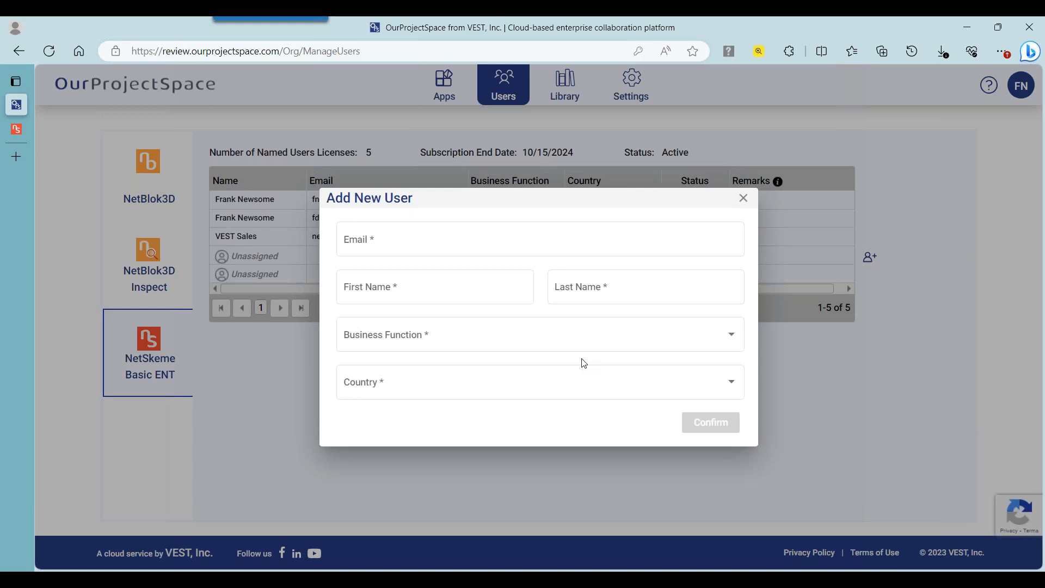
click(744, 198)
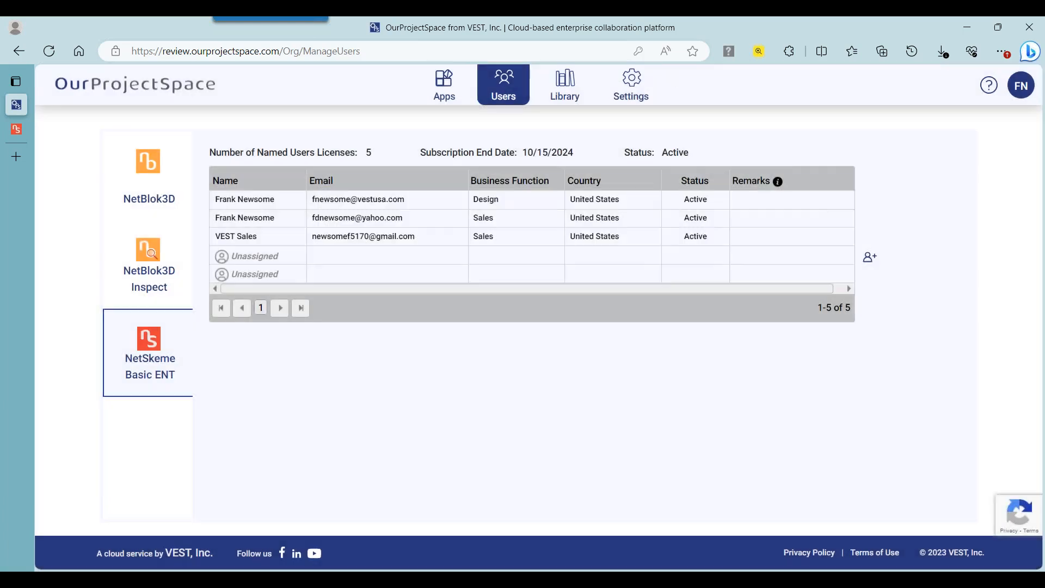
click(498, 239)
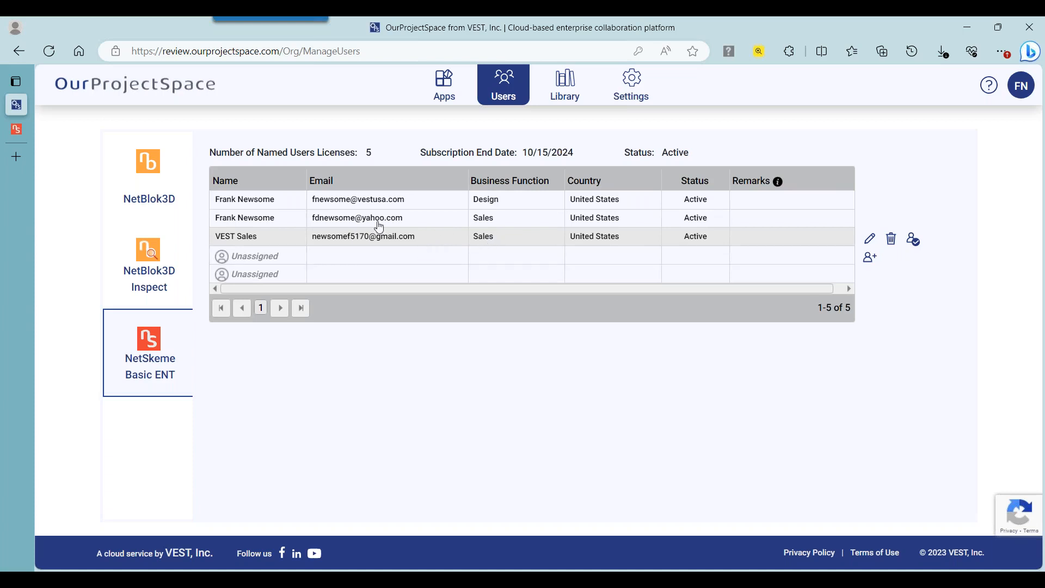
Set the default Item ID text size to 0.15 inch in the NetSkeme application settings and save it.
click(630, 89)
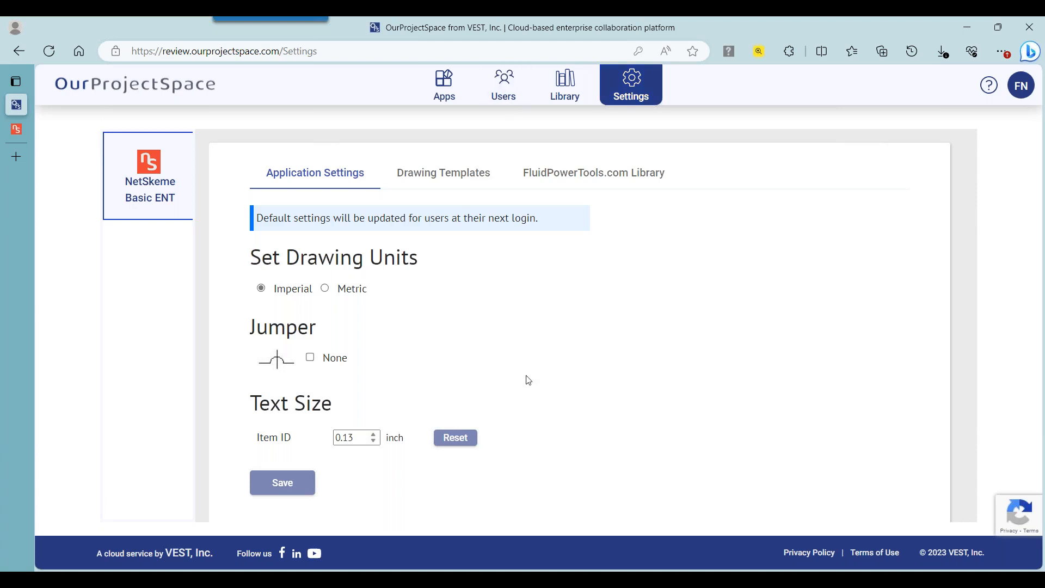
click(363, 440)
click(373, 435)
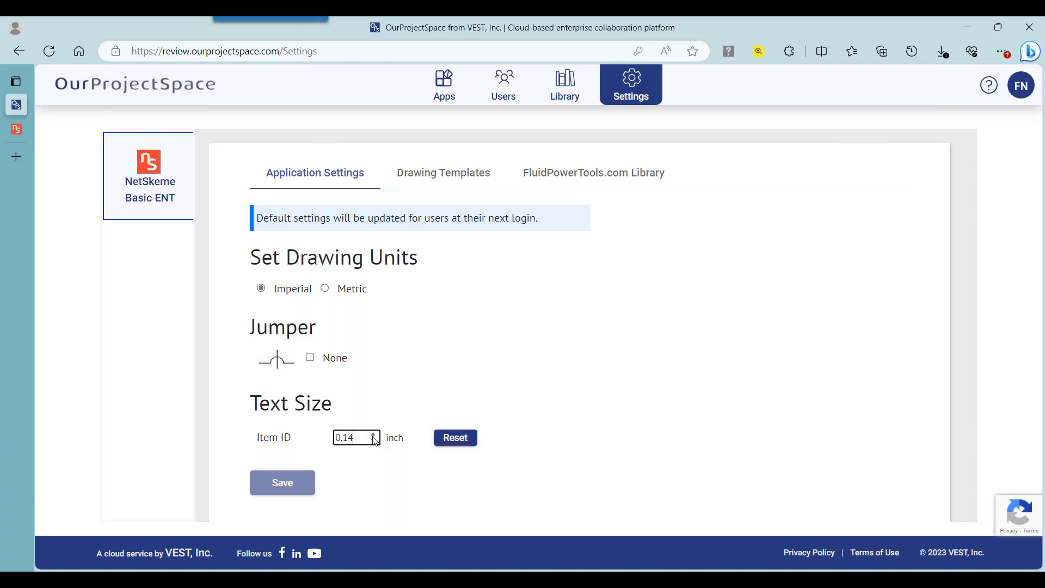
click(374, 435)
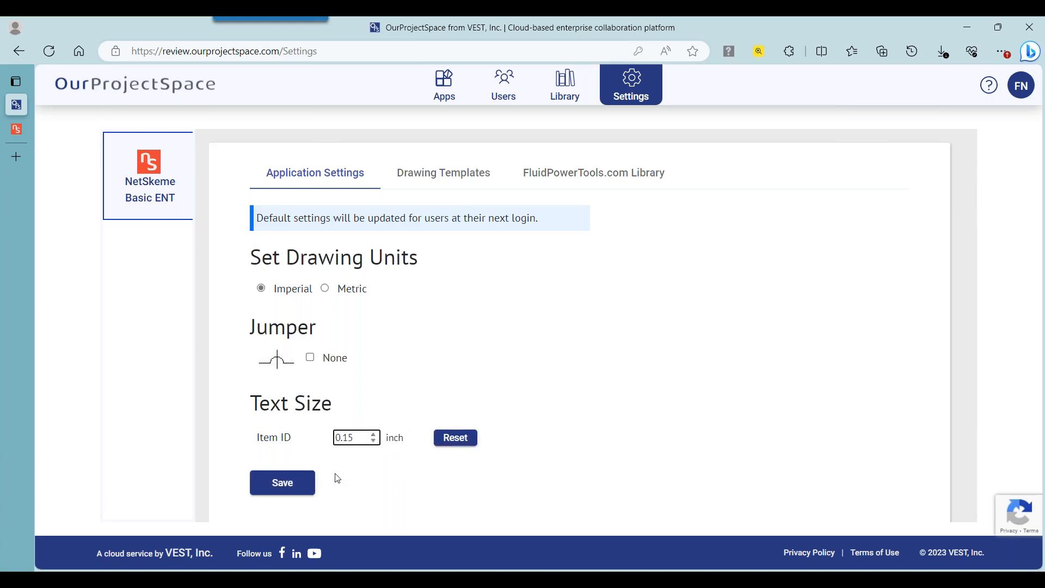
click(305, 486)
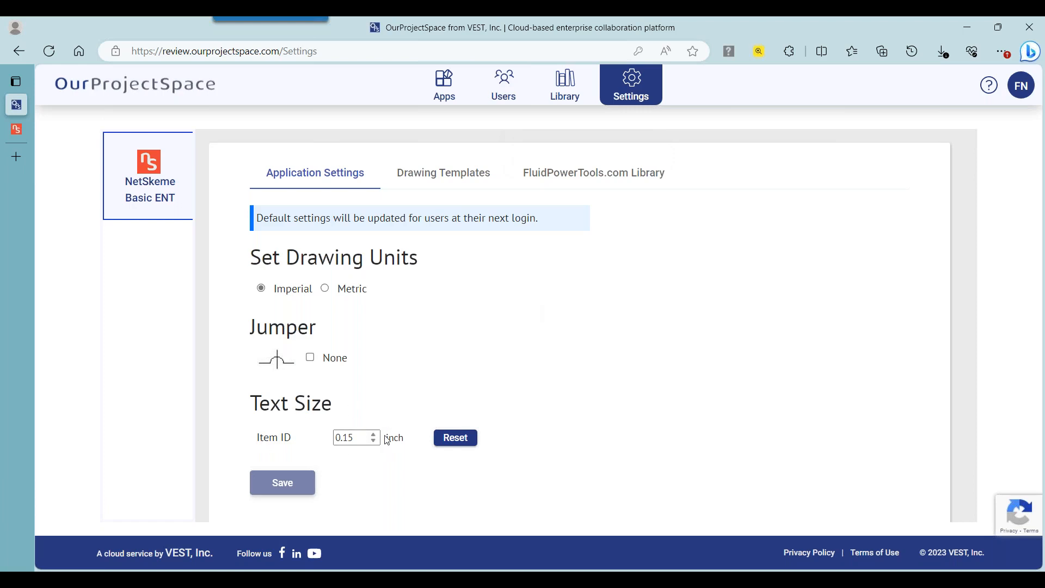
Upload VEST A Size.dwt from Documents > Webinars > NetSkeme > October 2023 > Templates as the drawing template for the Imperial A sheet.
click(443, 179)
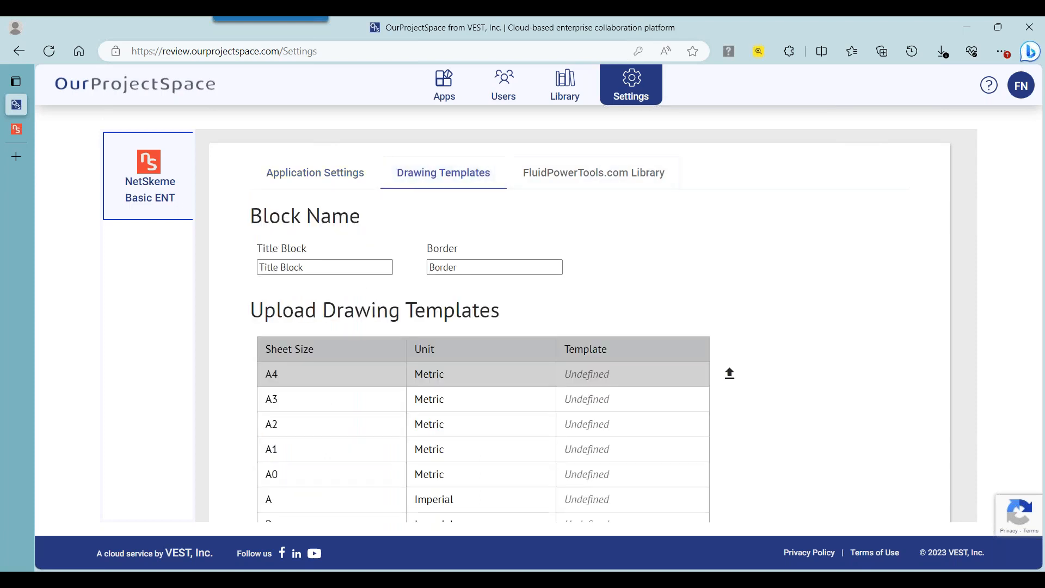
scroll(794, 211, down, 3)
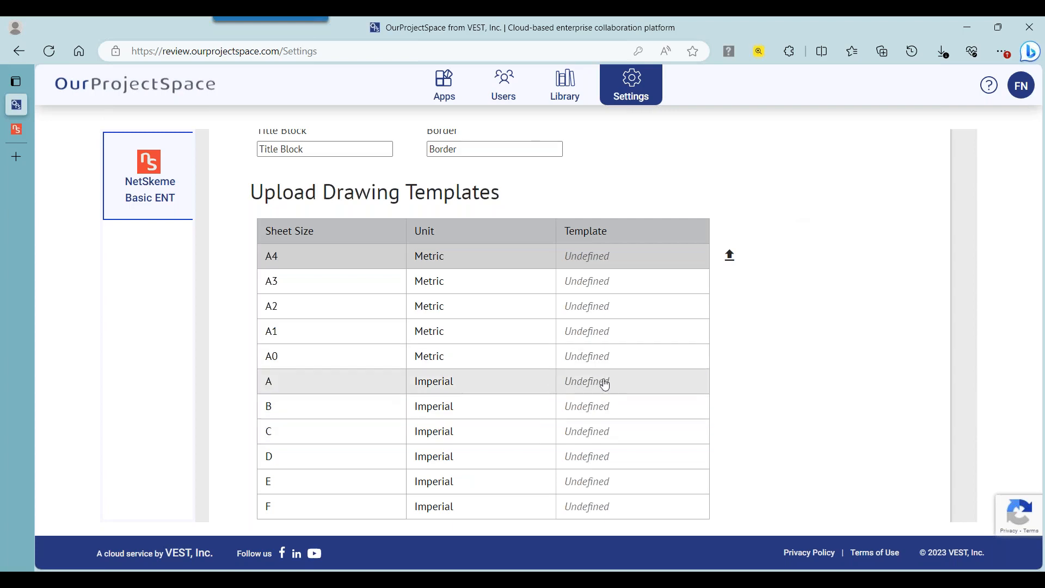
click(730, 380)
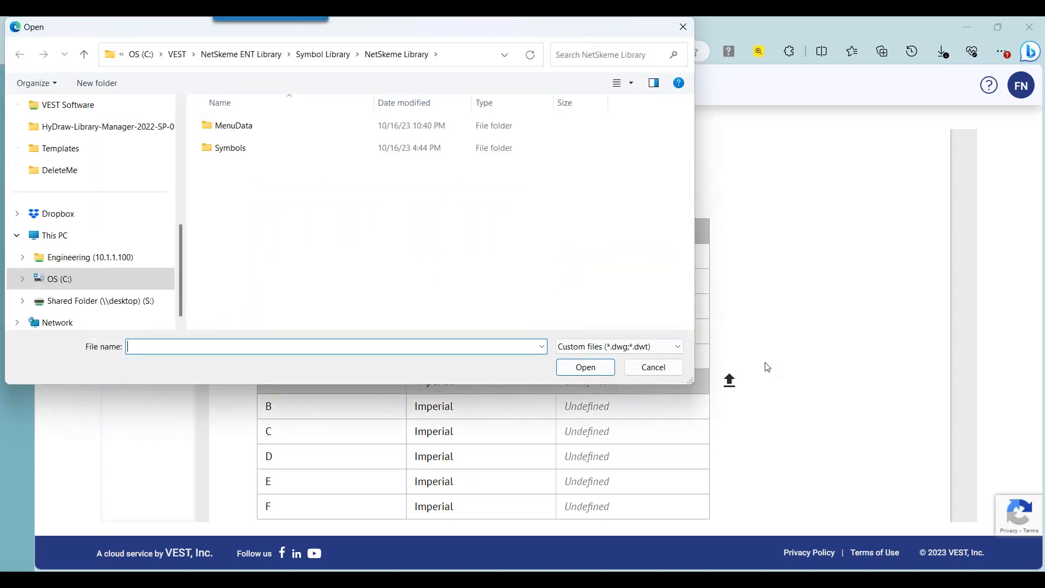
scroll(78, 205, up, 5)
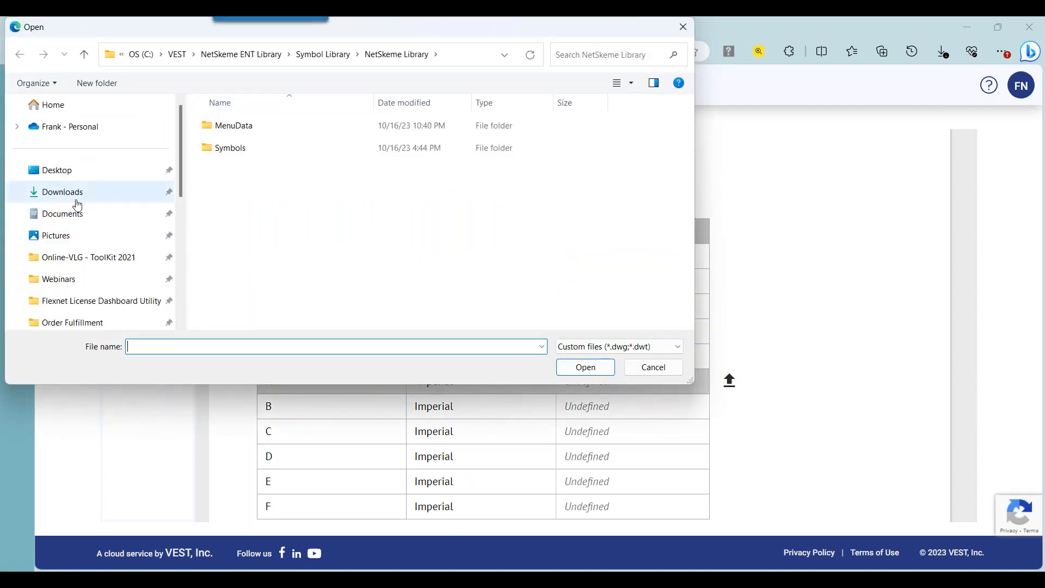
click(77, 212)
click(289, 190)
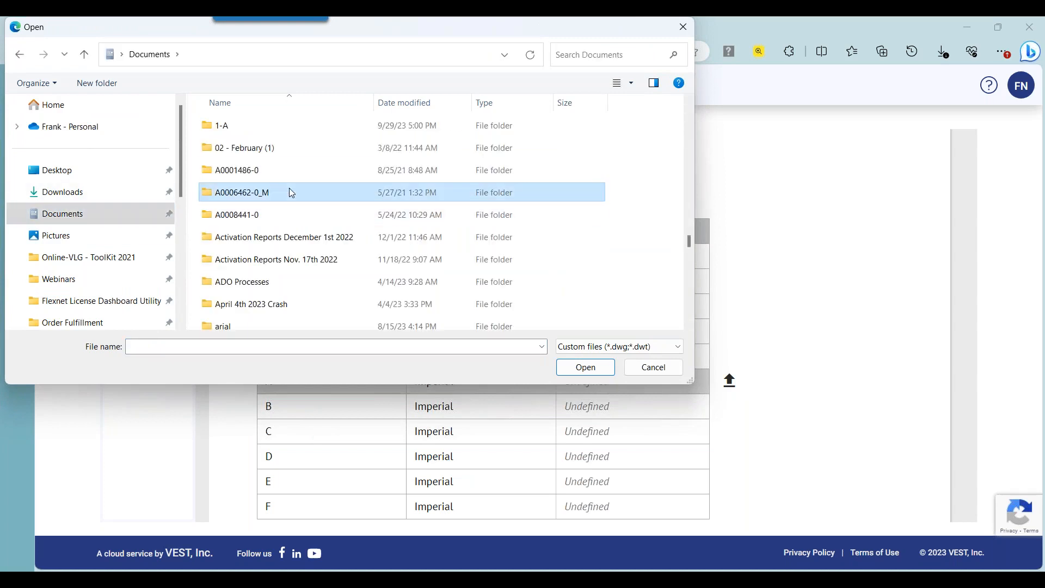
key(w)
double_click(269, 121)
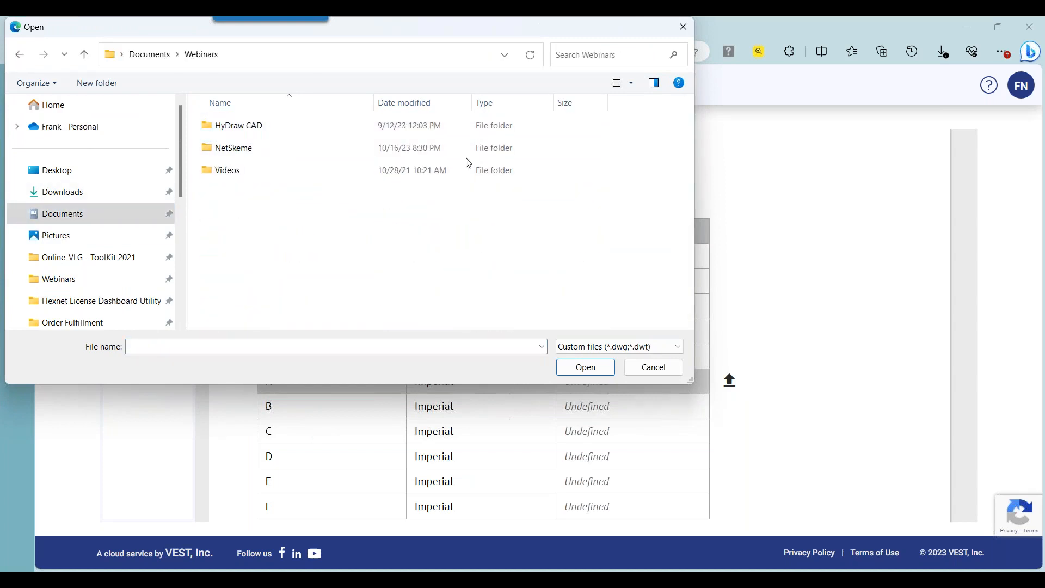
double_click(256, 150)
click(277, 178)
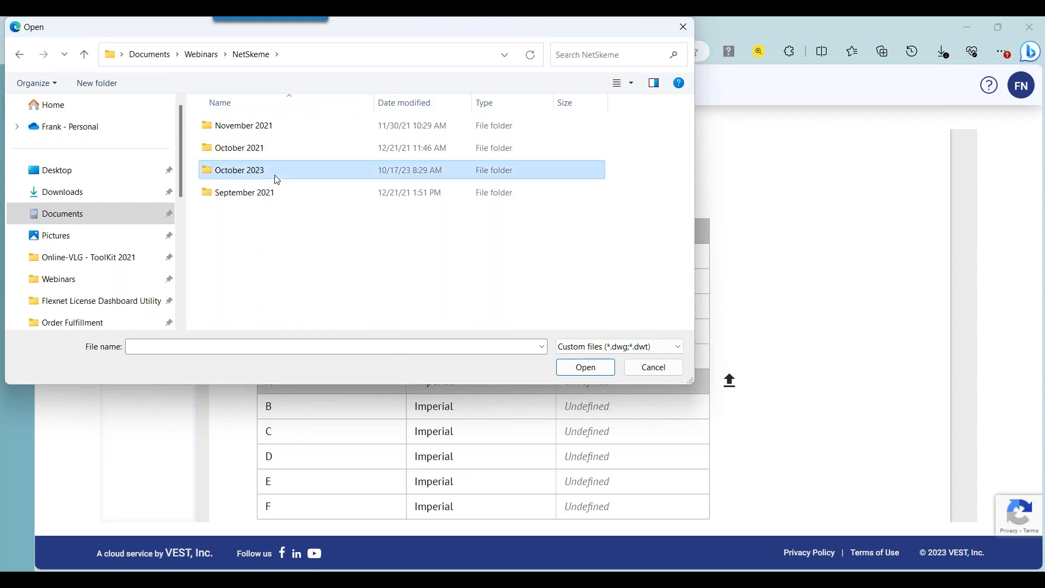
double_click(276, 179)
double_click(251, 148)
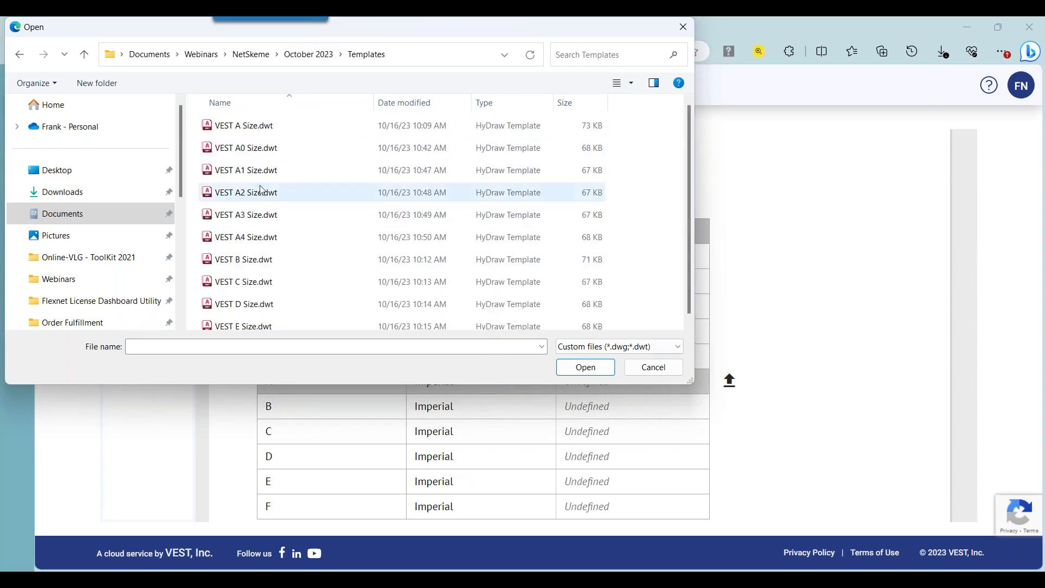
click(273, 127)
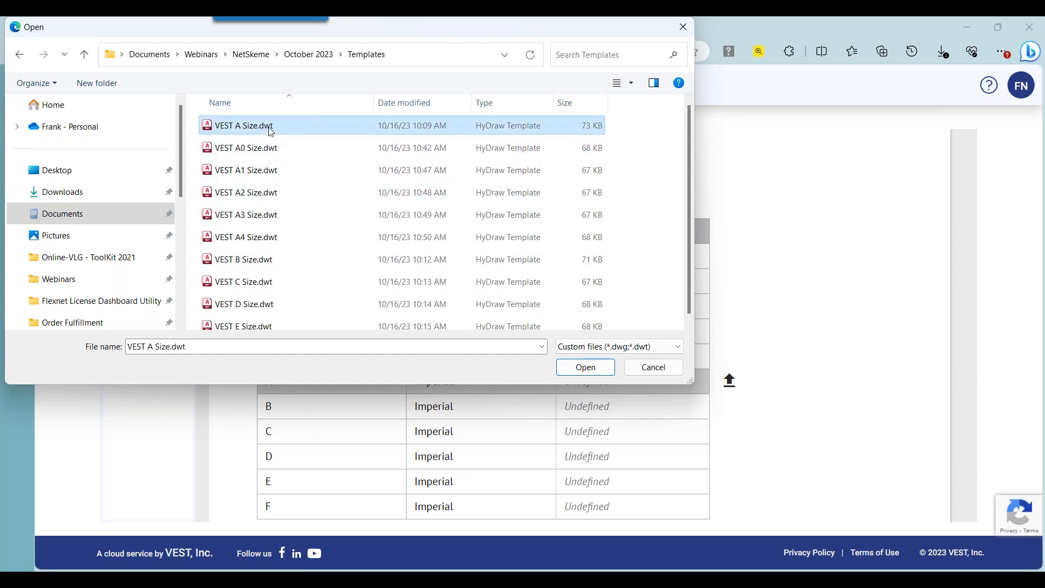
click(609, 366)
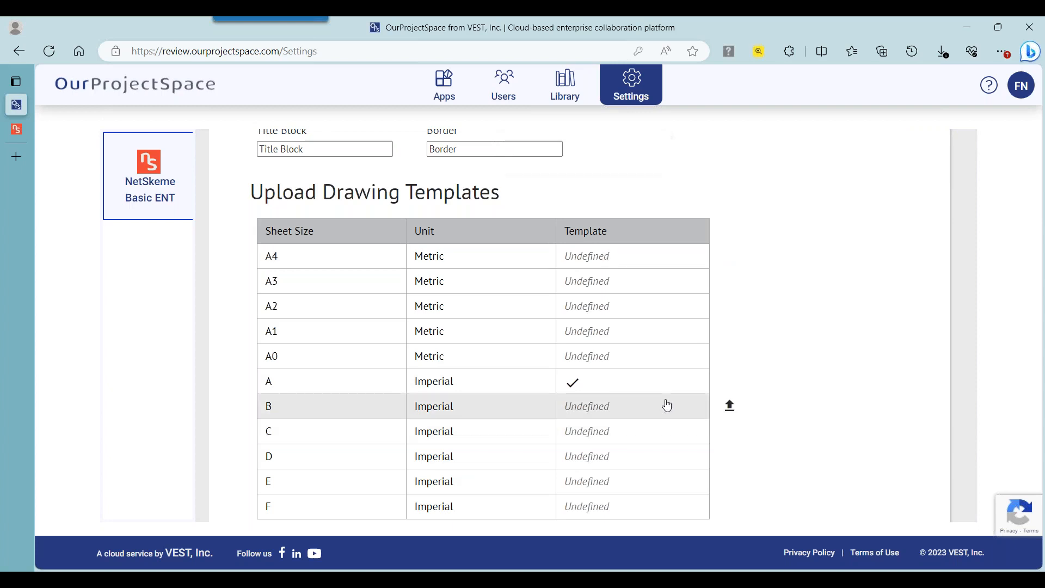
Upload VEST B Size.dwt as the drawing template for the Imperial B sheet size.
click(729, 406)
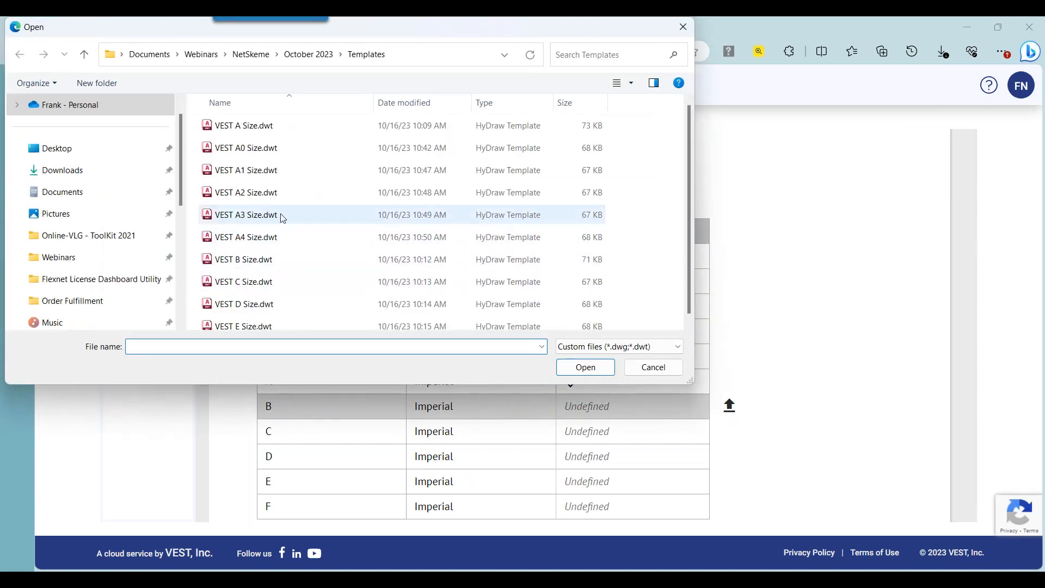
click(278, 259)
click(584, 367)
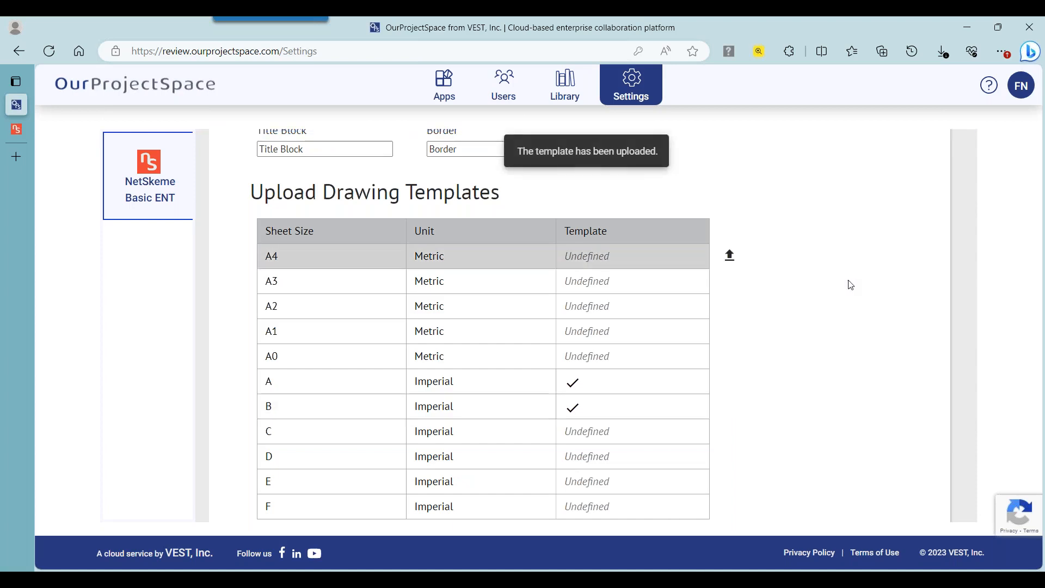
scroll(852, 285, up, 3)
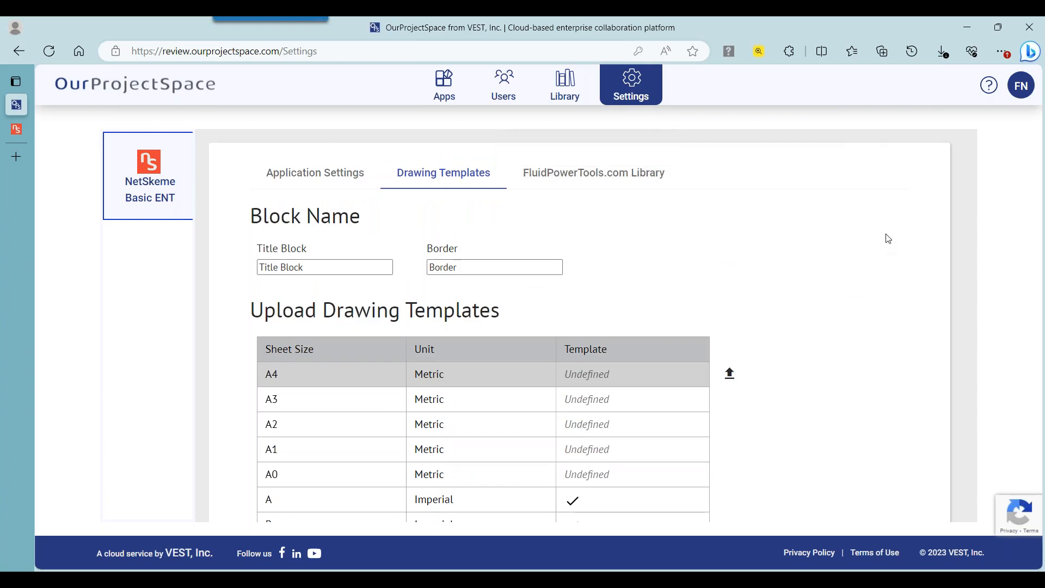
scroll(892, 240, down, 2)
scroll(893, 239, up, 2)
Exclude ATOS and Argo-Hytos from the preferred manufacturers of the FluidPowerTools.com Library and save the selection.
click(610, 181)
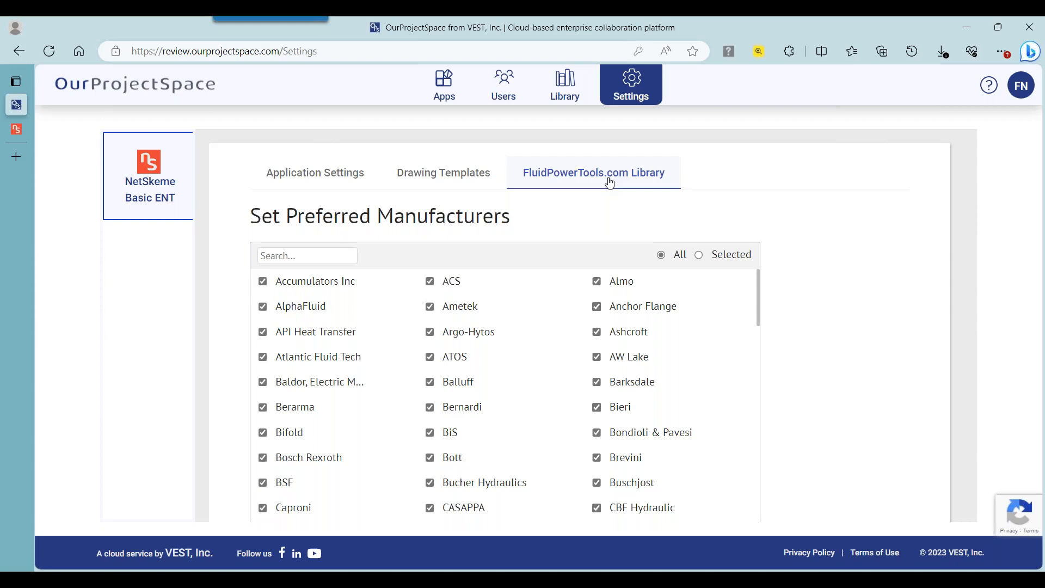
click(430, 358)
click(430, 333)
scroll(876, 280, down, 1)
scroll(879, 279, down, 1)
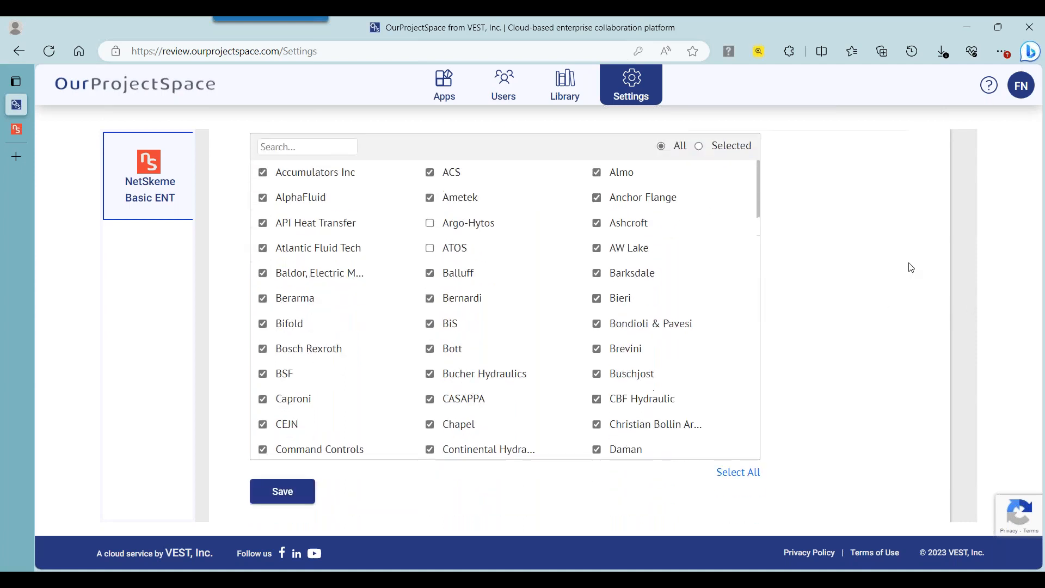
click(282, 482)
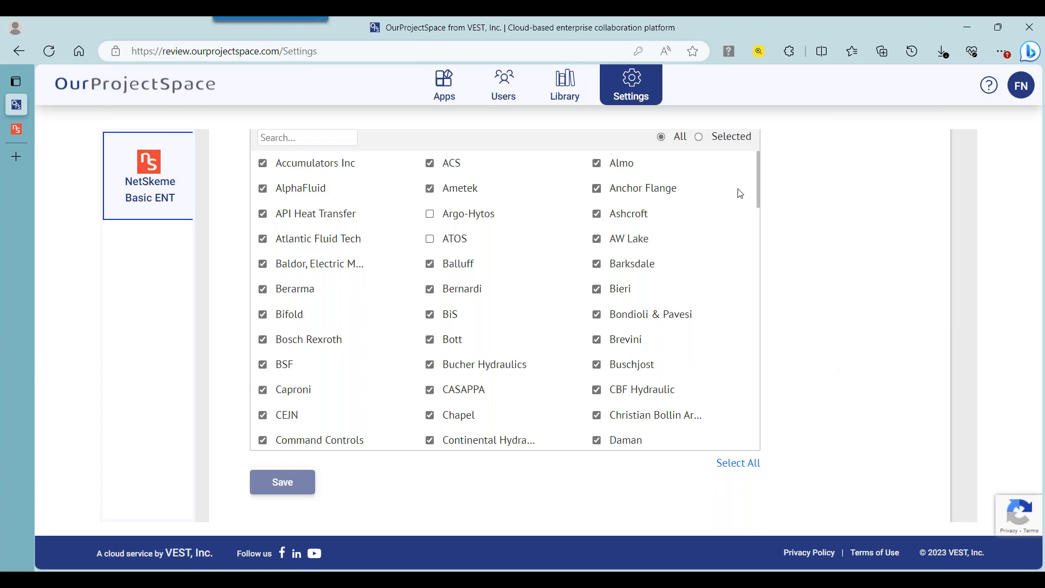
Check the release log of the NetSkeme Basic ENT library and return to the library deployment page.
click(567, 93)
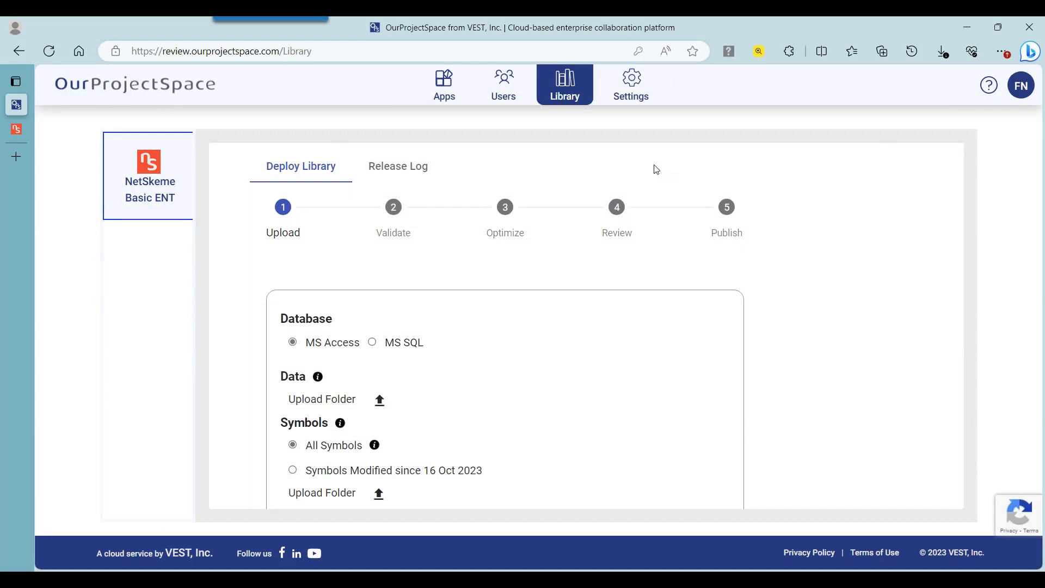
click(381, 168)
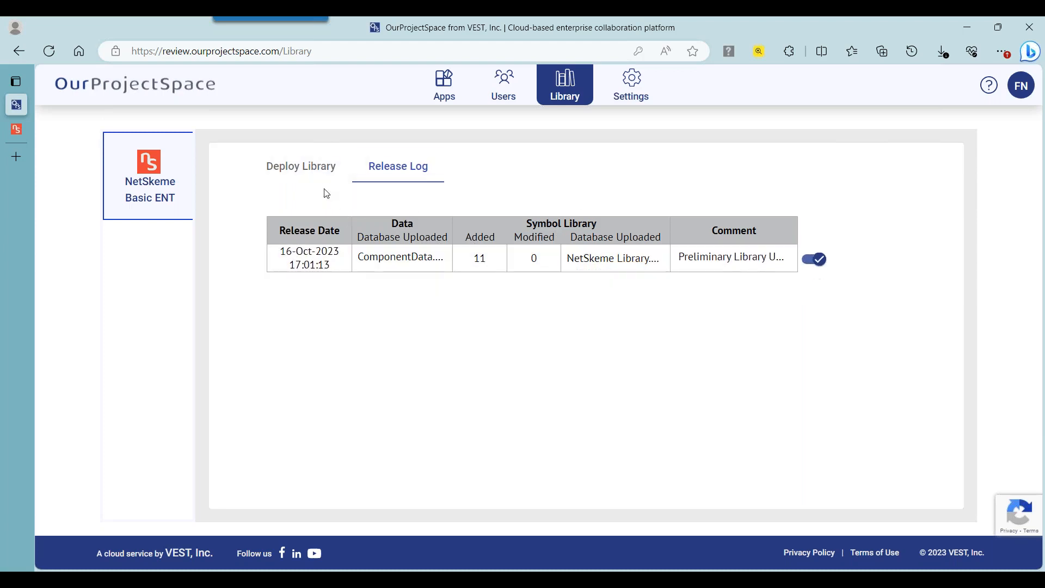
click(312, 173)
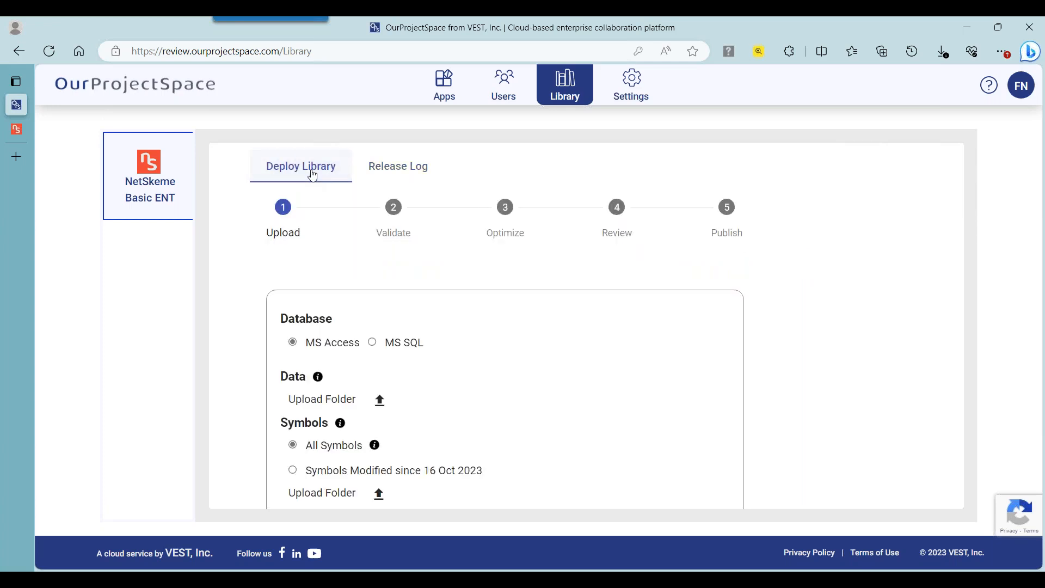
Start the MS Access data folder upload and browse to the NetSkeme ENT Library folder under C: > VEST.
scroll(700, 229, down, 2)
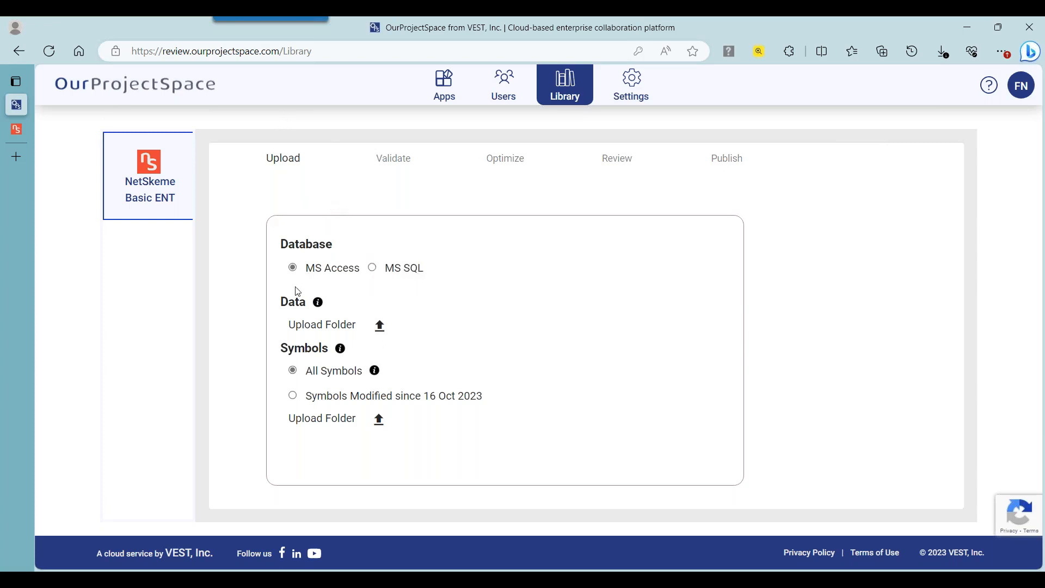
click(379, 325)
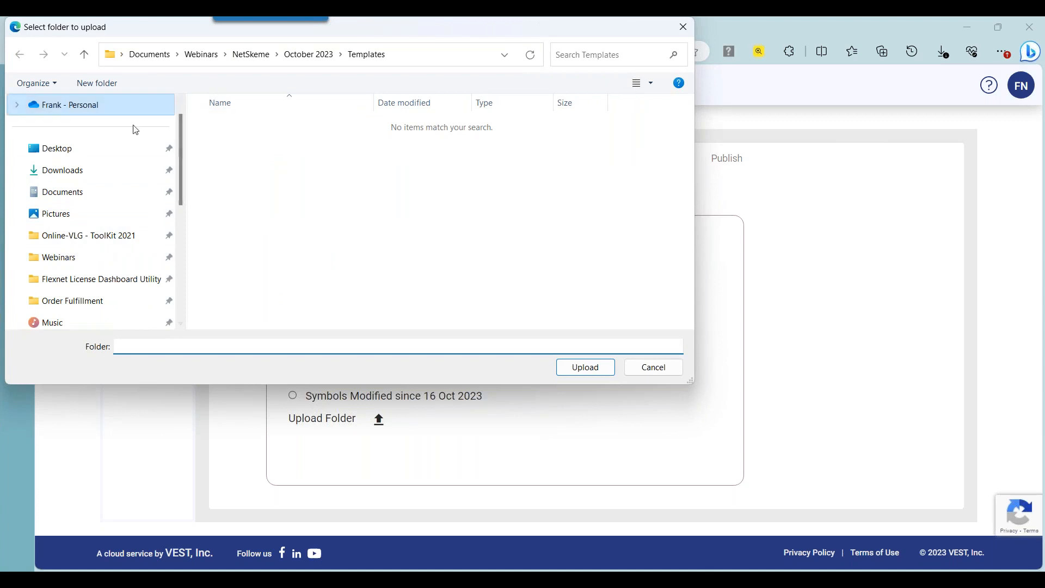
scroll(89, 204, down, 4)
scroll(89, 204, down, 2)
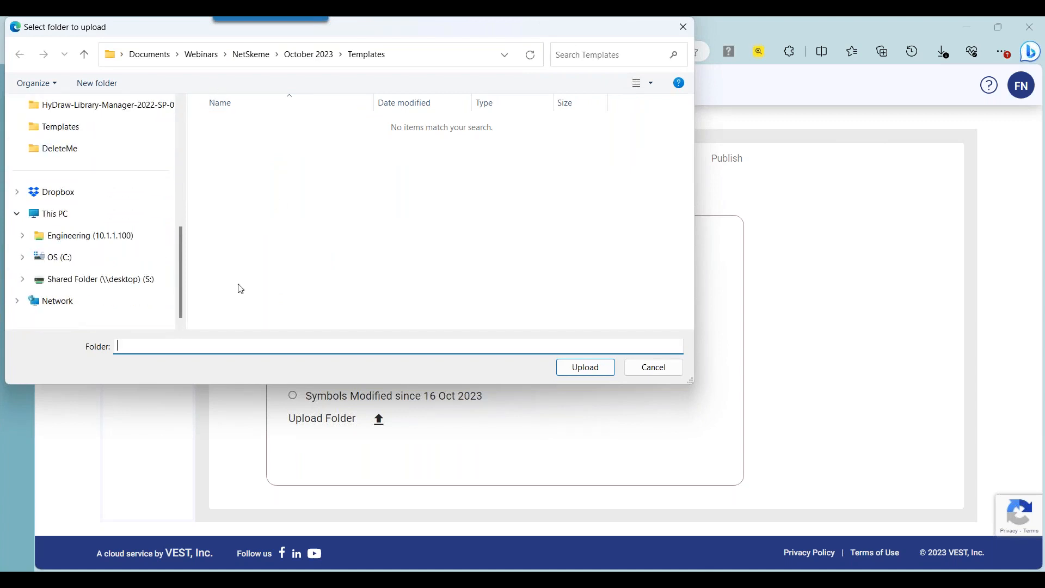
click(109, 258)
scroll(376, 213, down, 3)
scroll(376, 212, down, 2)
click(361, 229)
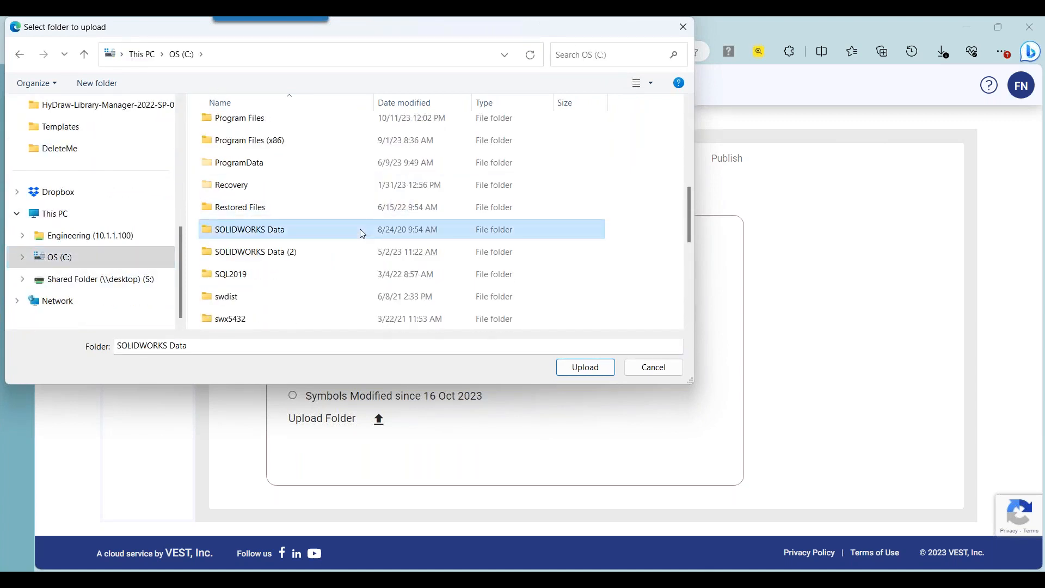
key(v)
double_click(276, 301)
scroll(383, 218, down, 3)
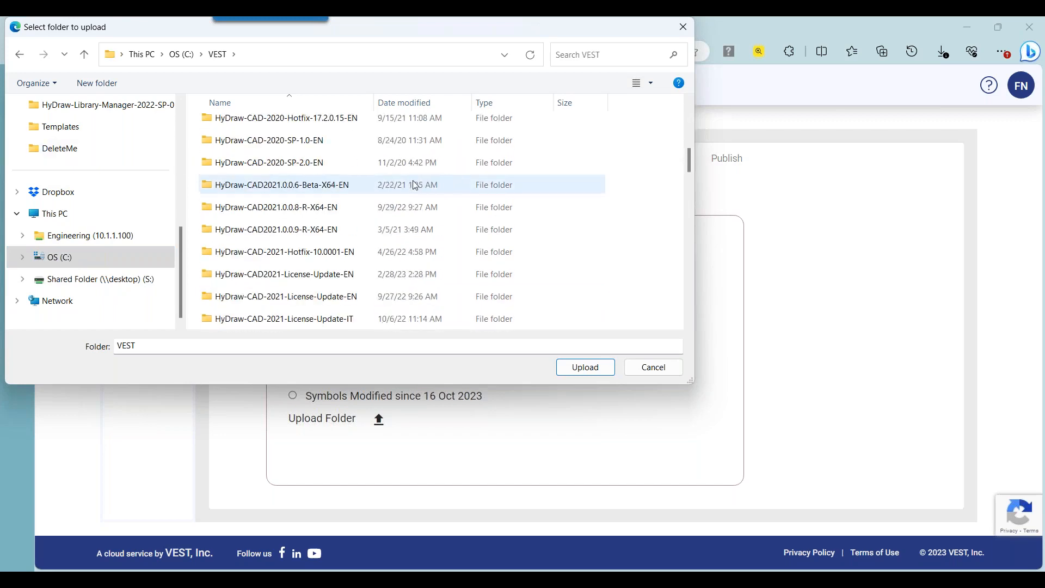
click(383, 212)
key(n)
double_click(305, 142)
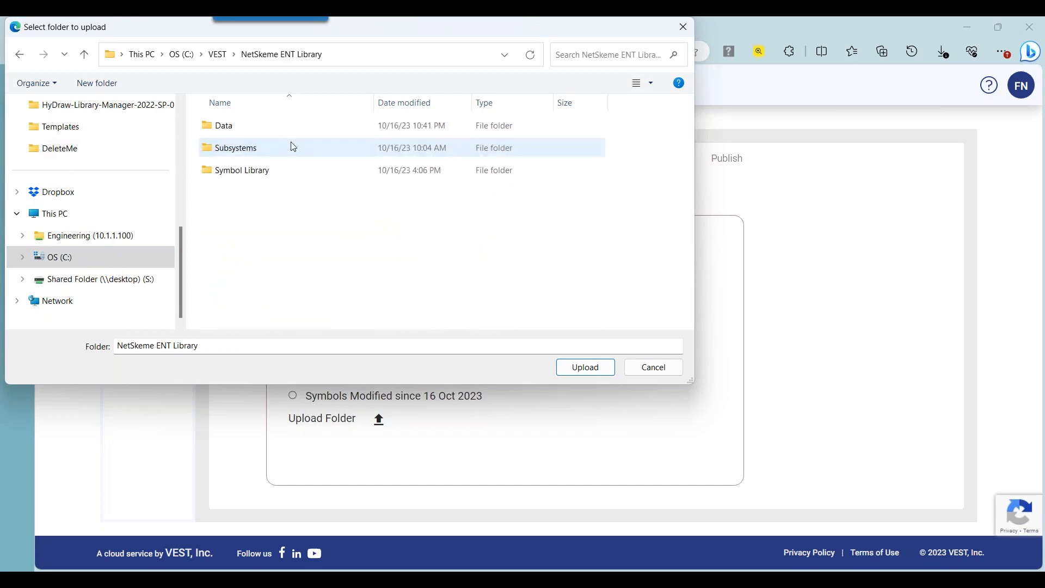
Upload the Data folder from NetSkeme ENT Library as the library's data and approve the transfer to the site.
drag(369, 38, 715, 91)
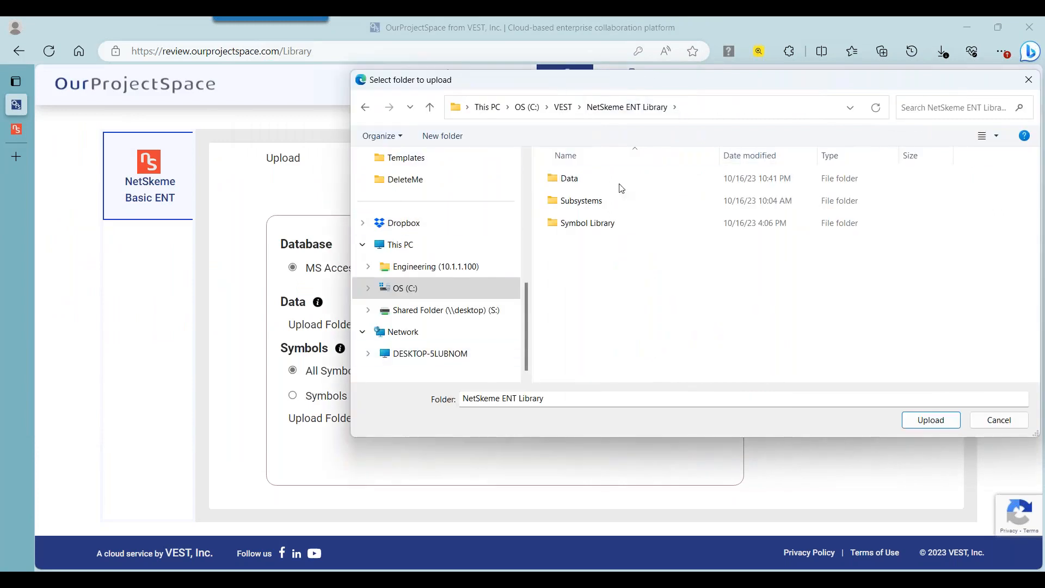
click(590, 180)
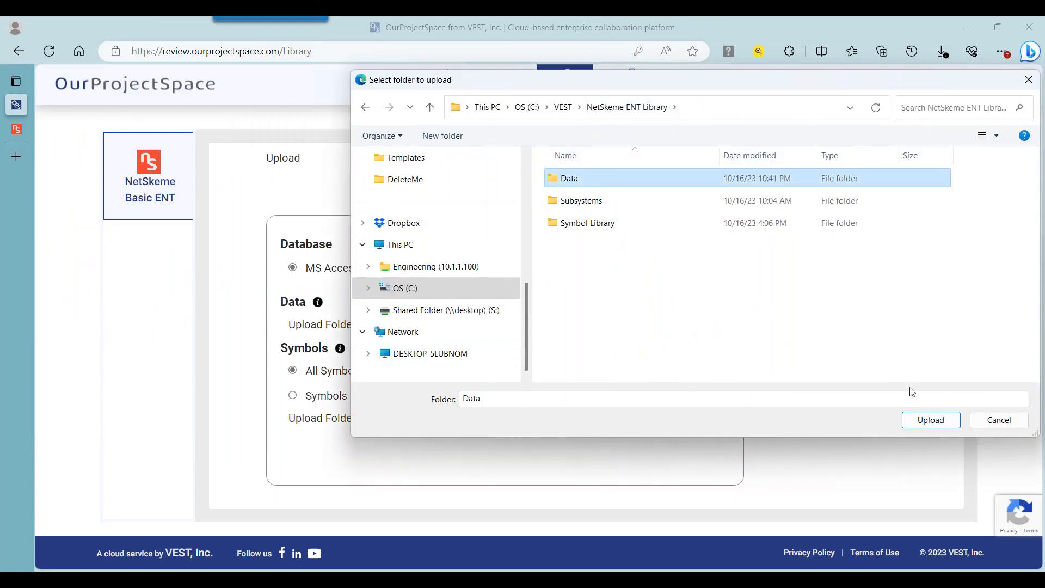
click(931, 420)
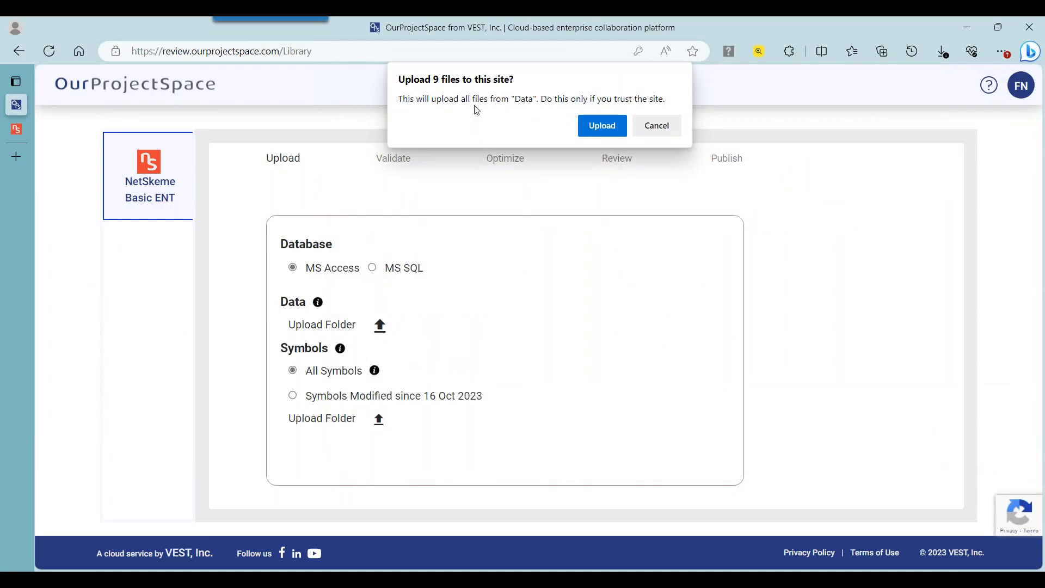
click(585, 128)
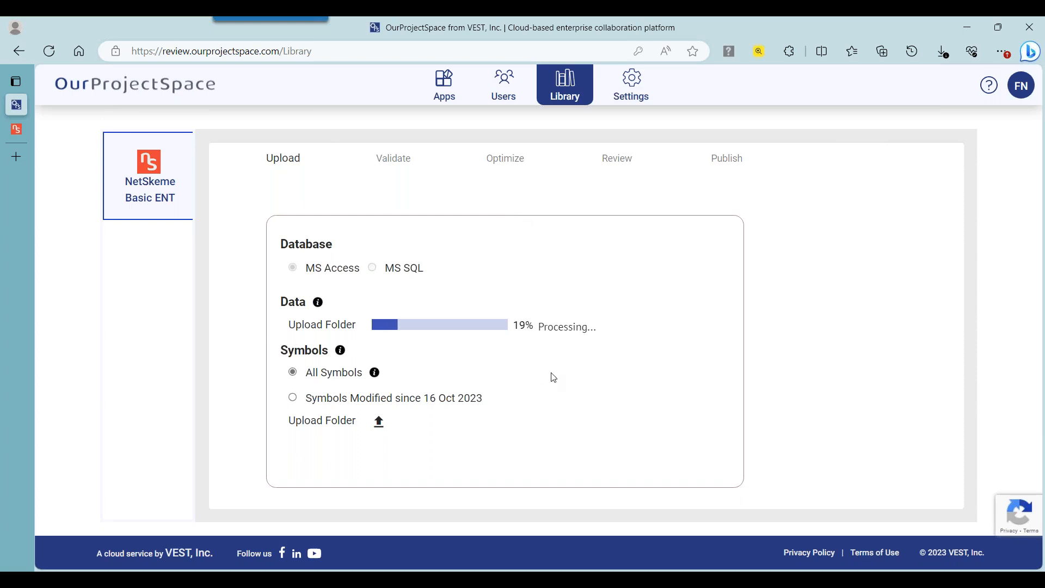
Upload the NetSkeme Library folder from NetSkeme ENT Library > Symbol Library for all symbols and approve the transfer.
click(379, 422)
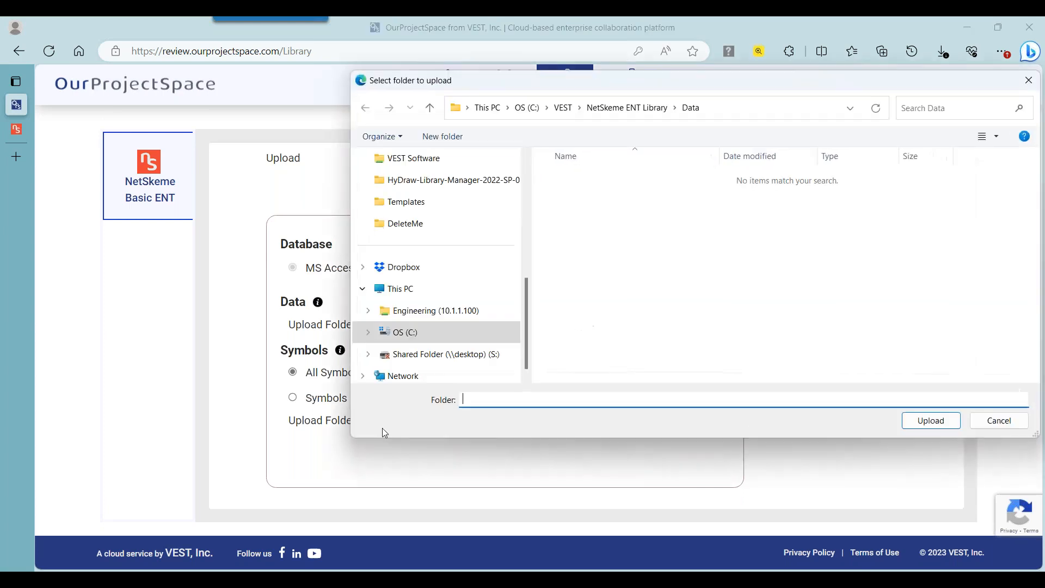
click(613, 106)
double_click(606, 231)
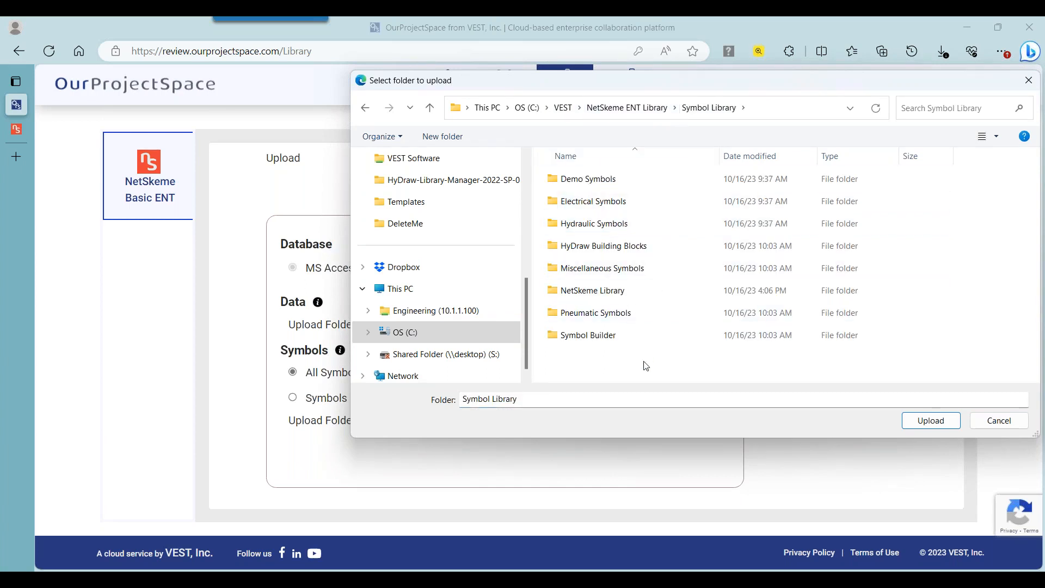
click(651, 297)
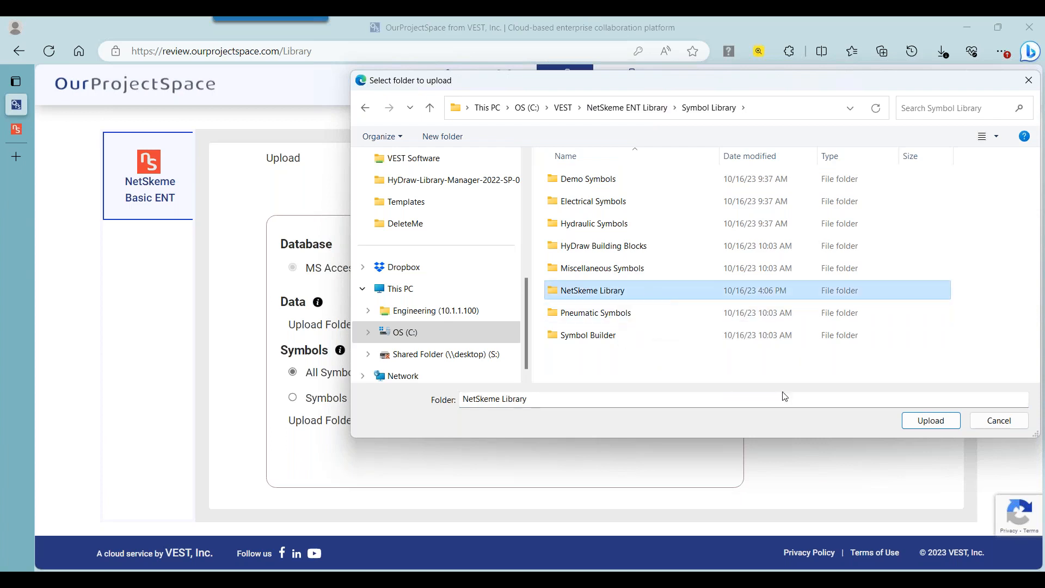
click(929, 421)
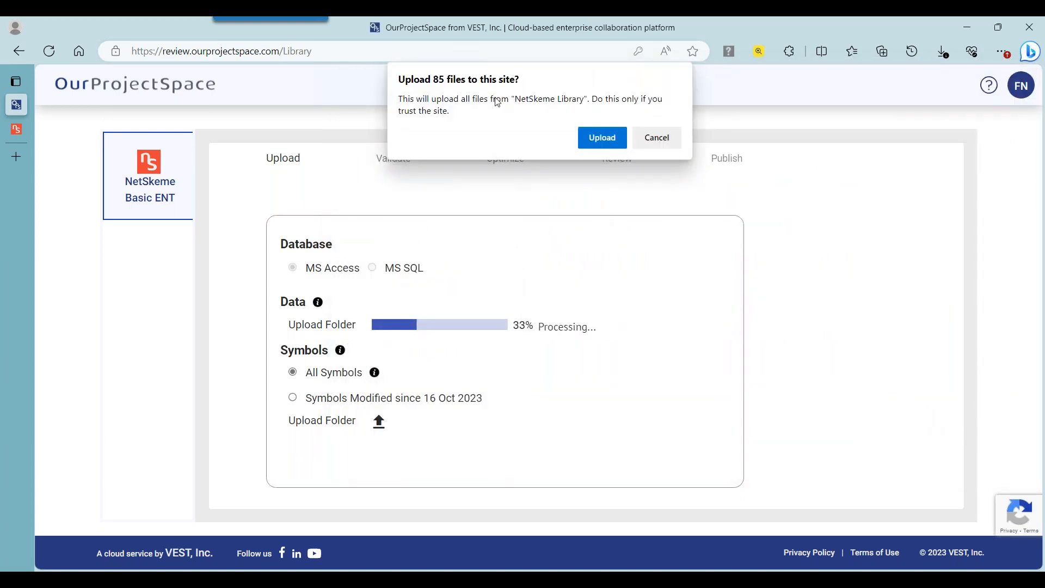
click(602, 137)
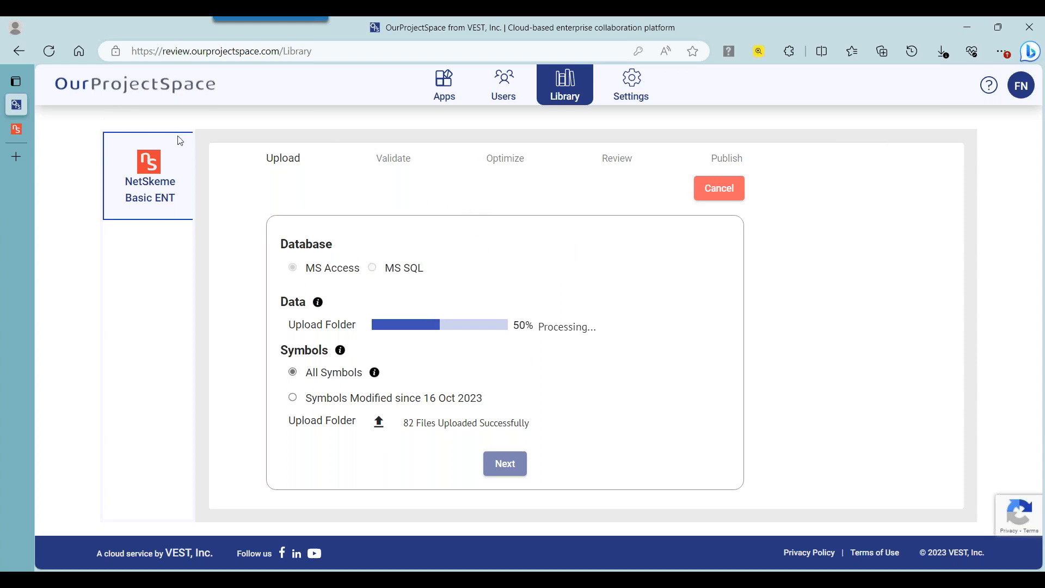
Switch to NetSkeme, sign in with the prefilled account credentials and go to its home page.
click(18, 131)
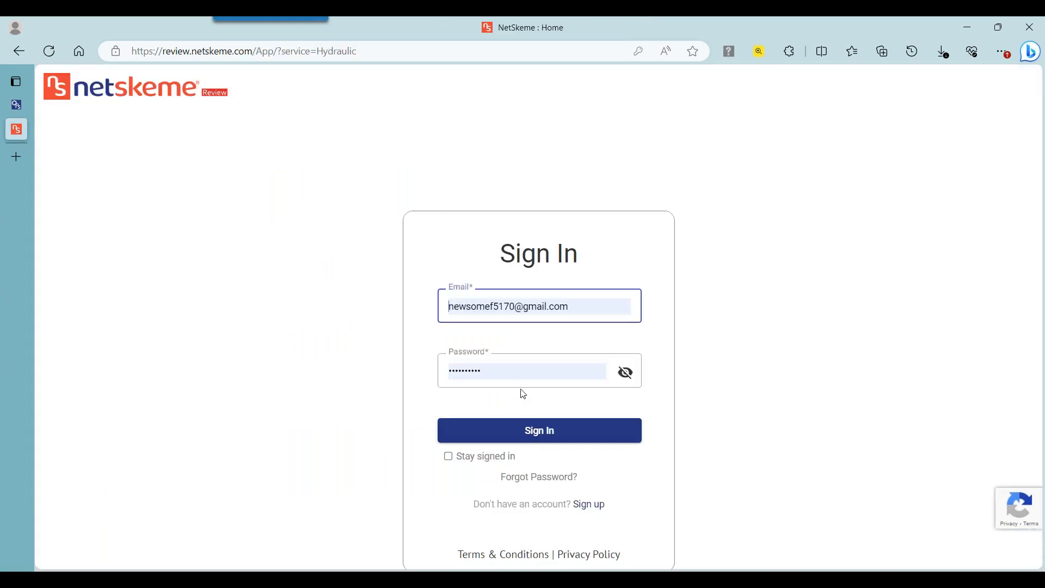
click(536, 429)
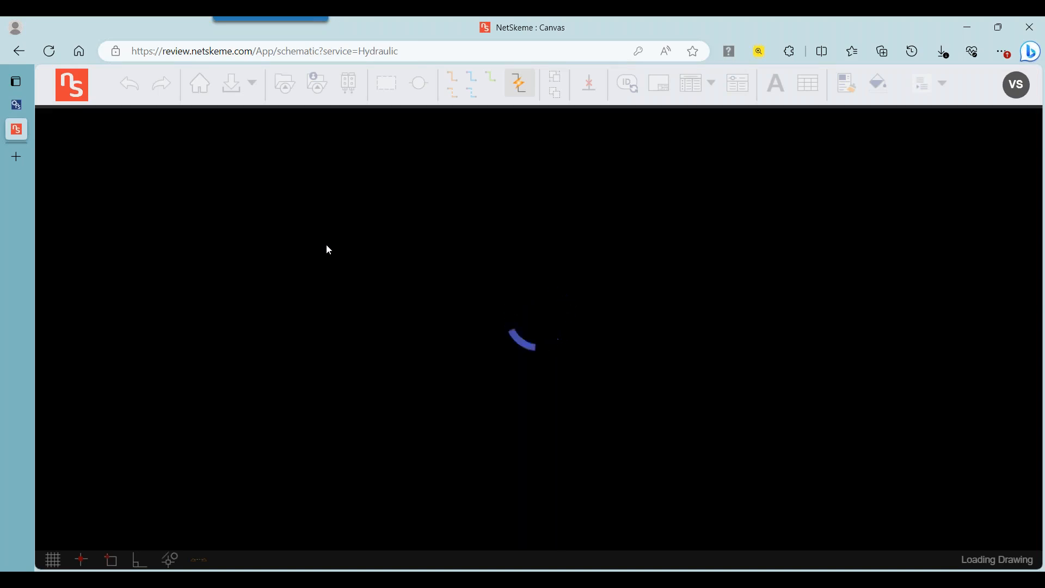
click(199, 84)
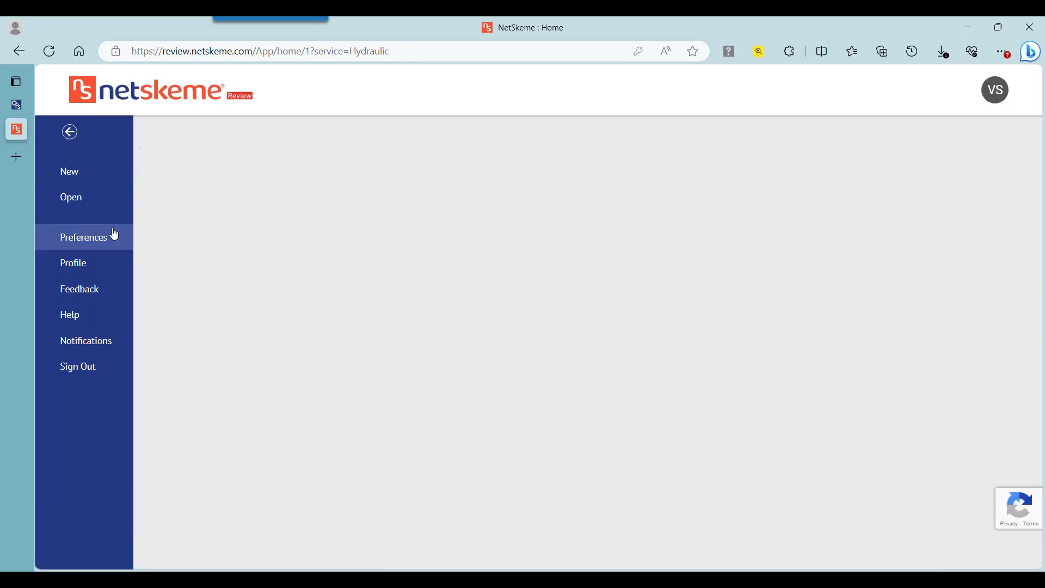
Start a new drawing from the custom Sheet size A (8.5 in X 11 in) template without saving the current file, and inspect its title block.
click(88, 173)
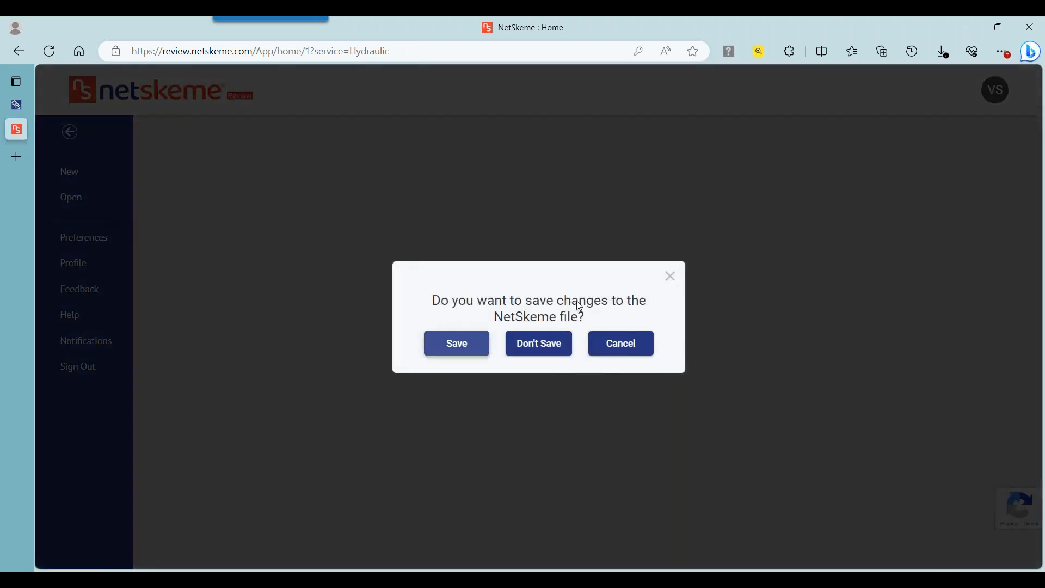
click(554, 354)
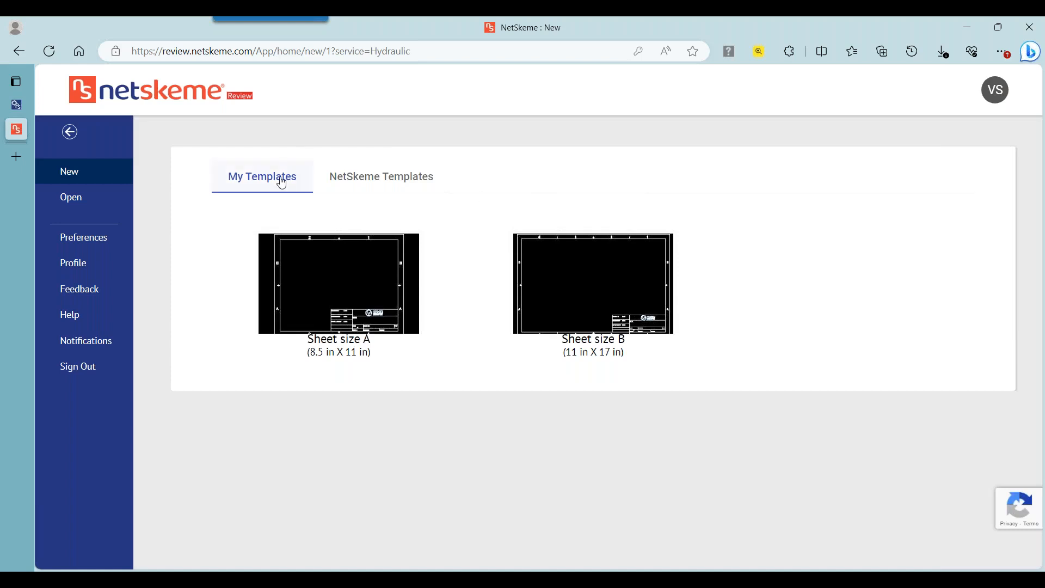
click(421, 173)
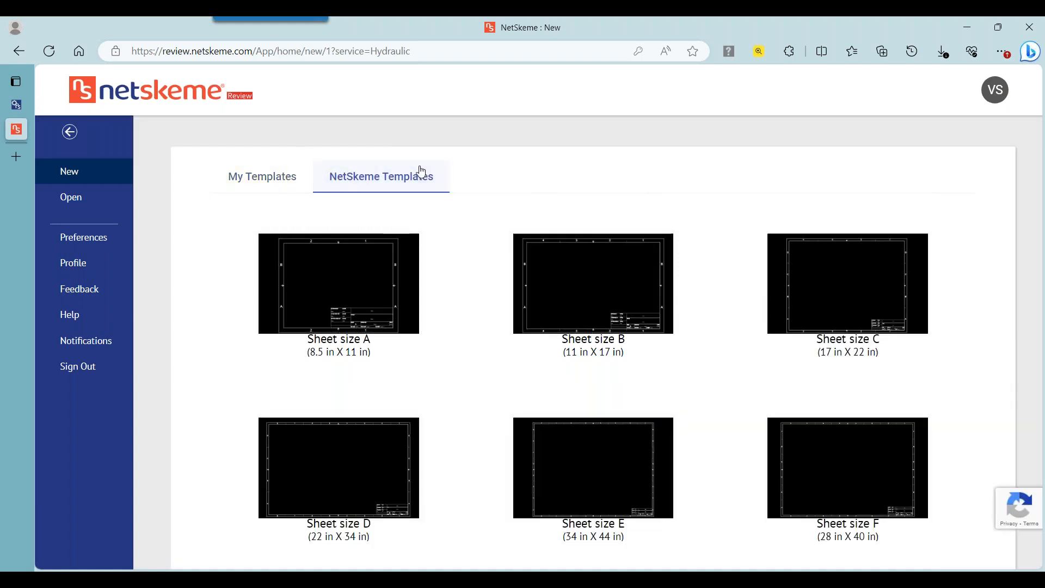
click(292, 170)
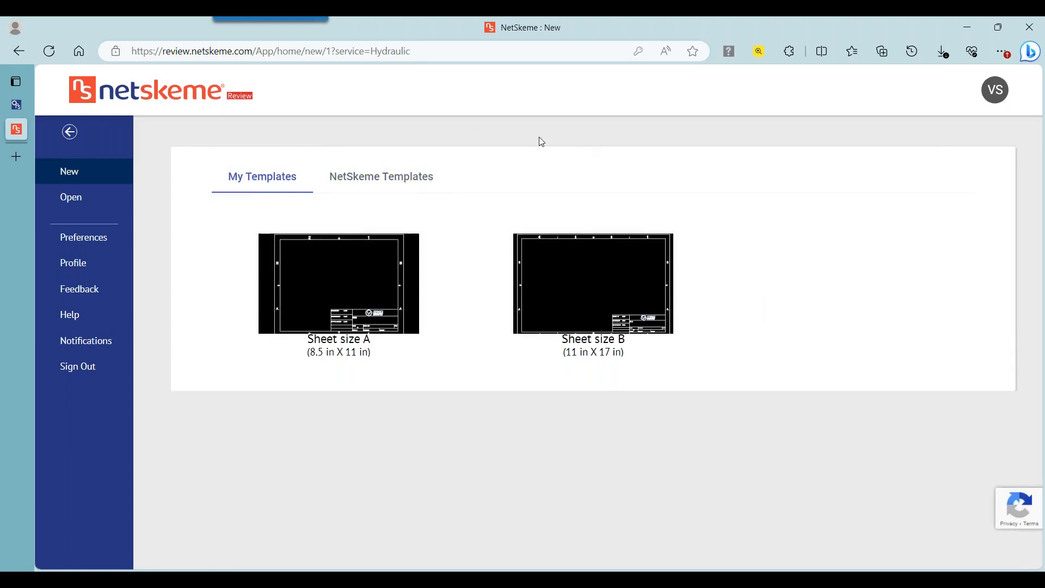
click(351, 300)
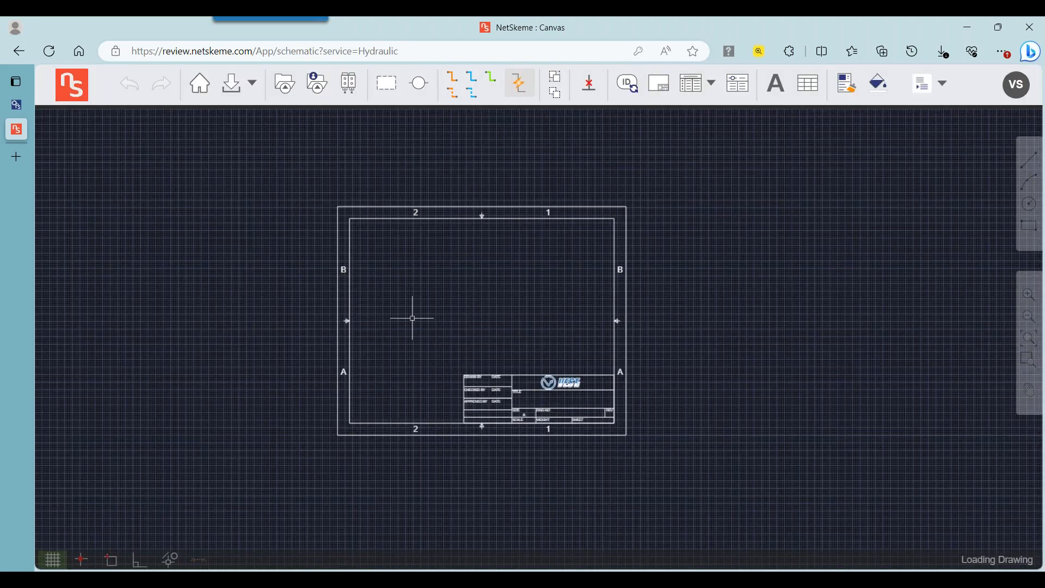
scroll(415, 316, up, 3)
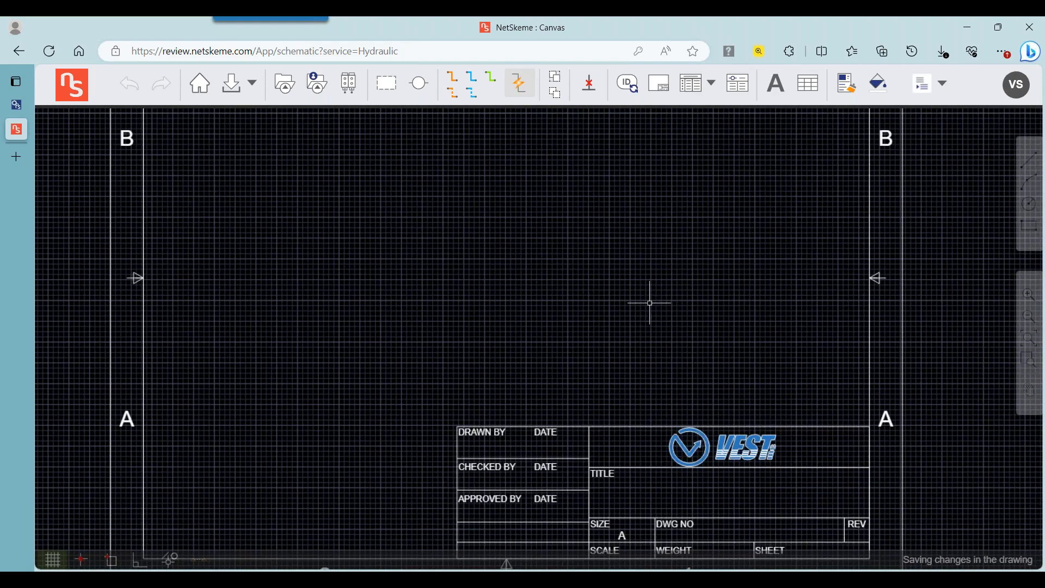
scroll(648, 299, down, 3)
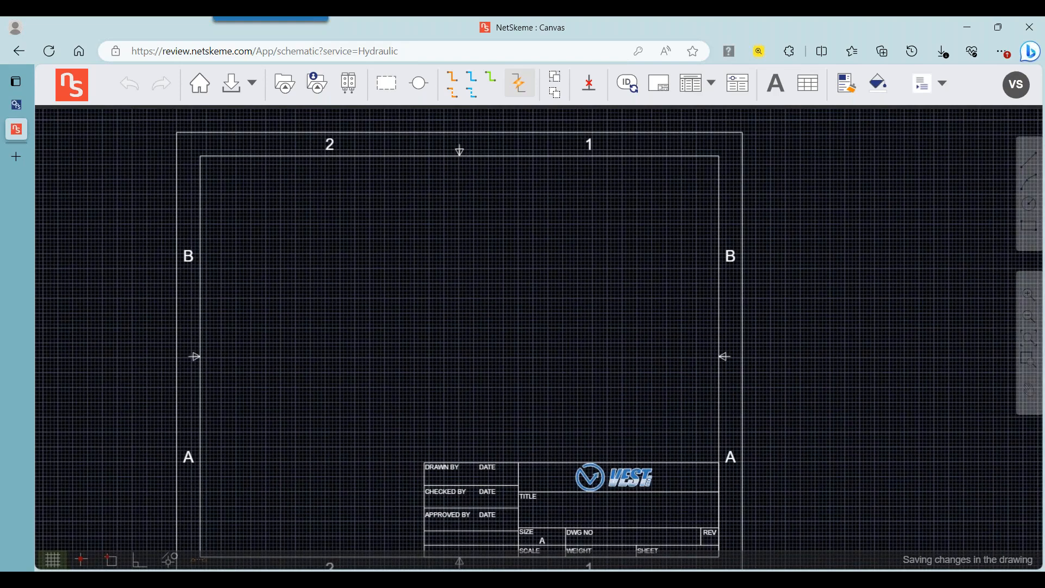
Browse My Corporate Library for surface-mounted relief valves and single-solenoid directional control valves.
click(285, 87)
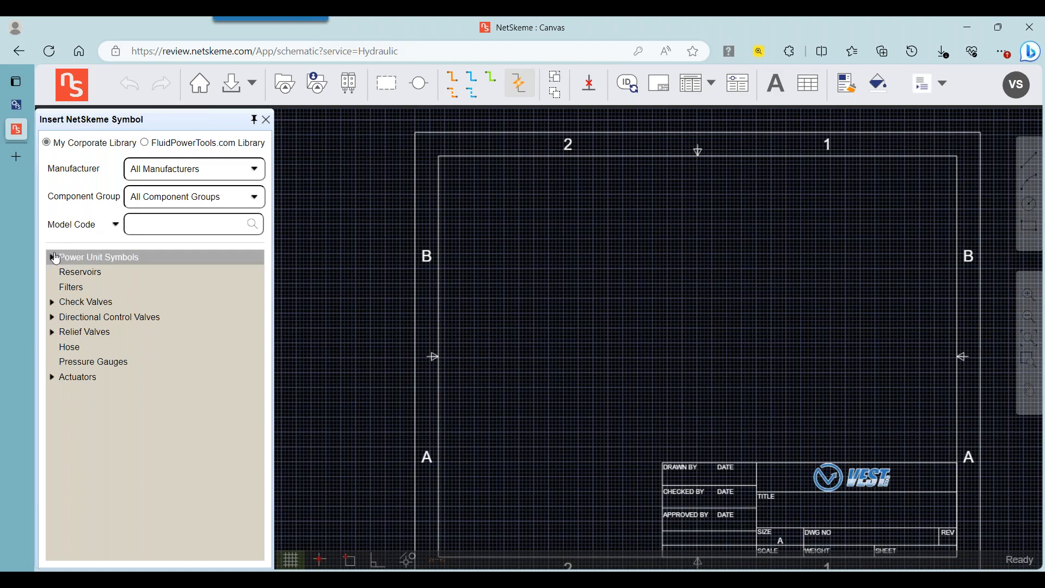
click(85, 335)
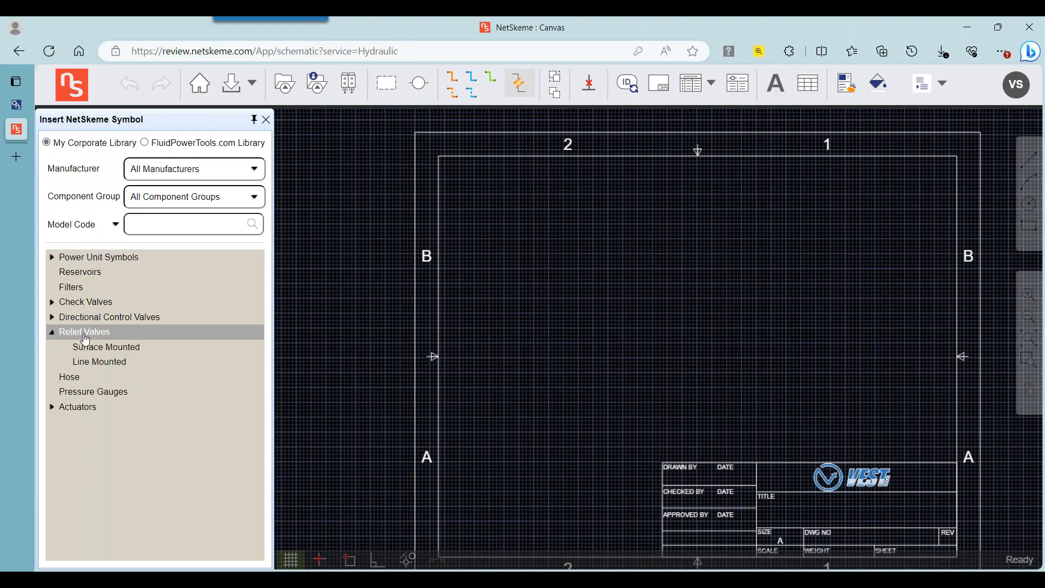
click(90, 347)
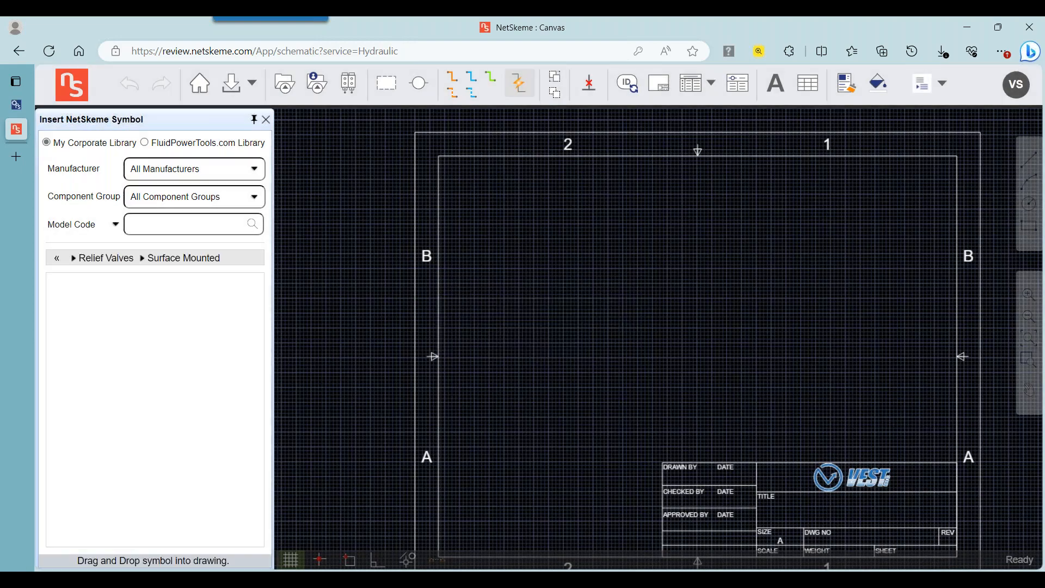
click(105, 261)
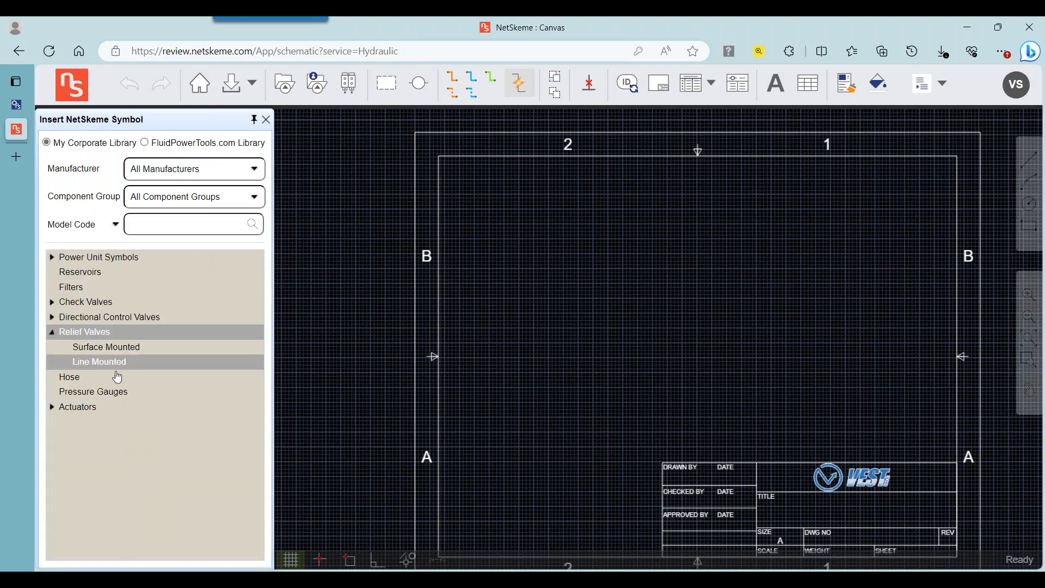
click(53, 317)
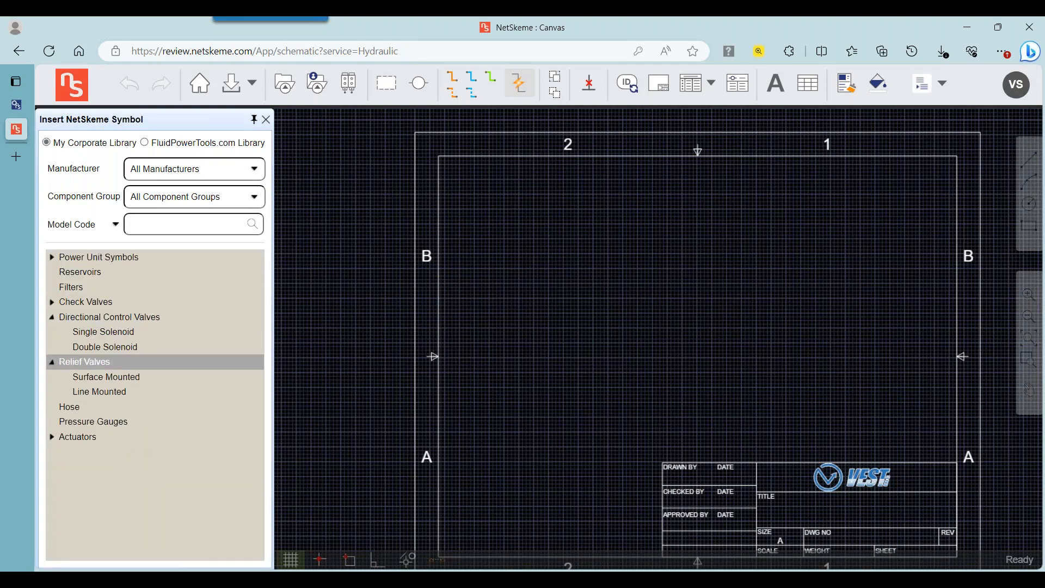
click(111, 335)
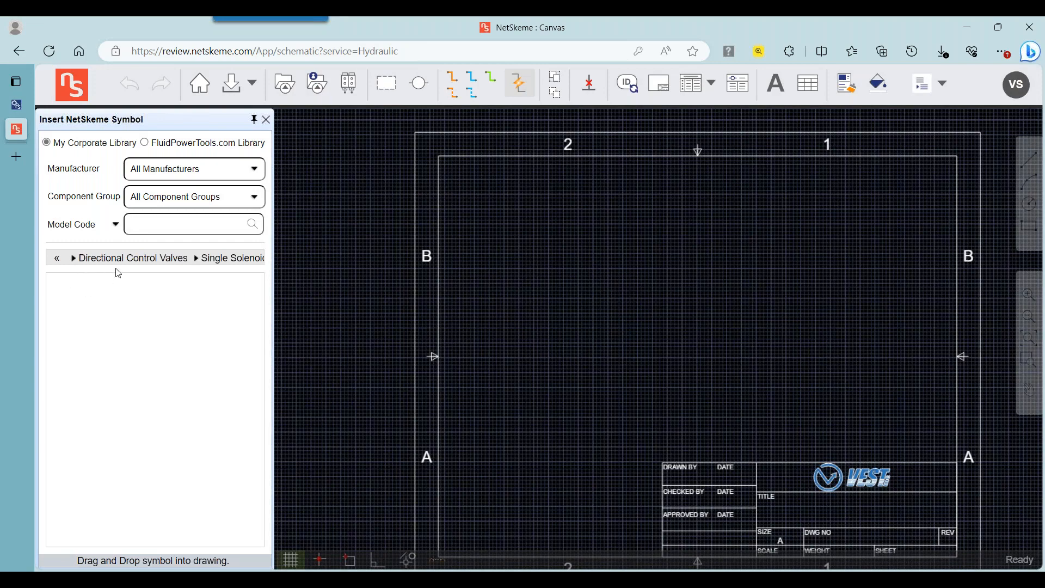
click(112, 260)
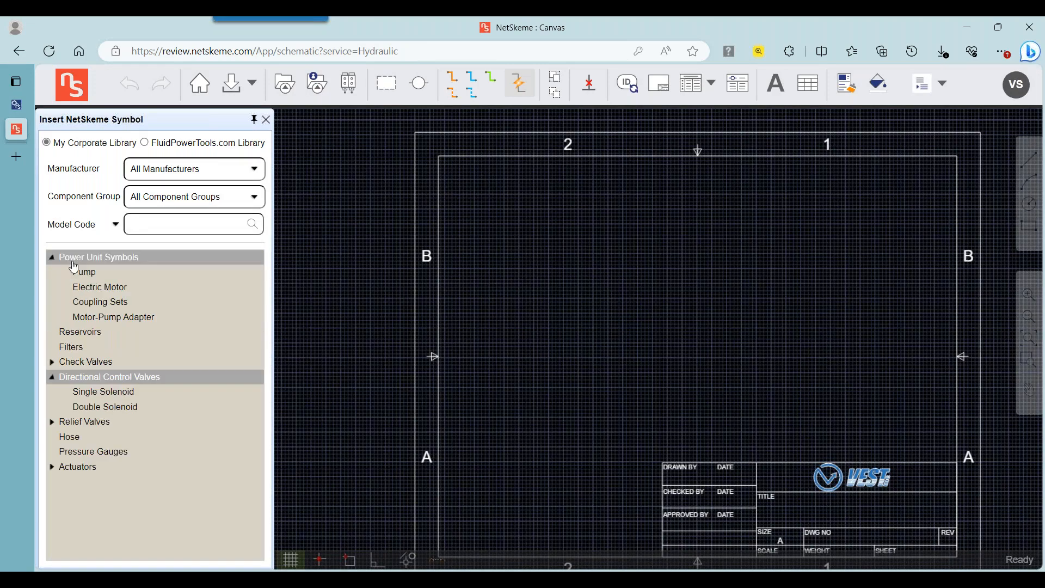
Insert the single pump symbol from Power Unit Symbols > Pump into the upper half of the sheet, left of centre.
click(75, 269)
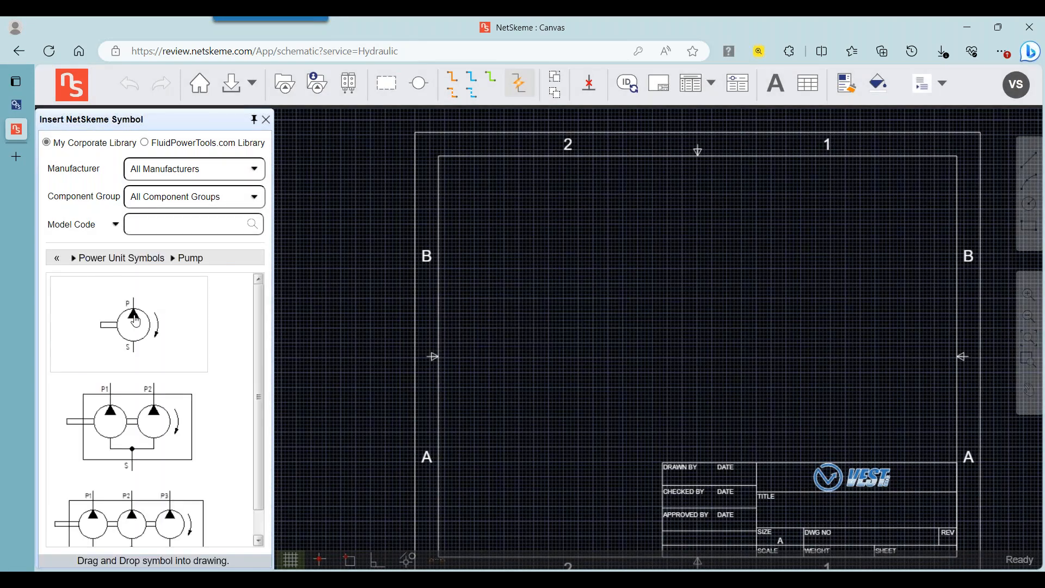
click(136, 321)
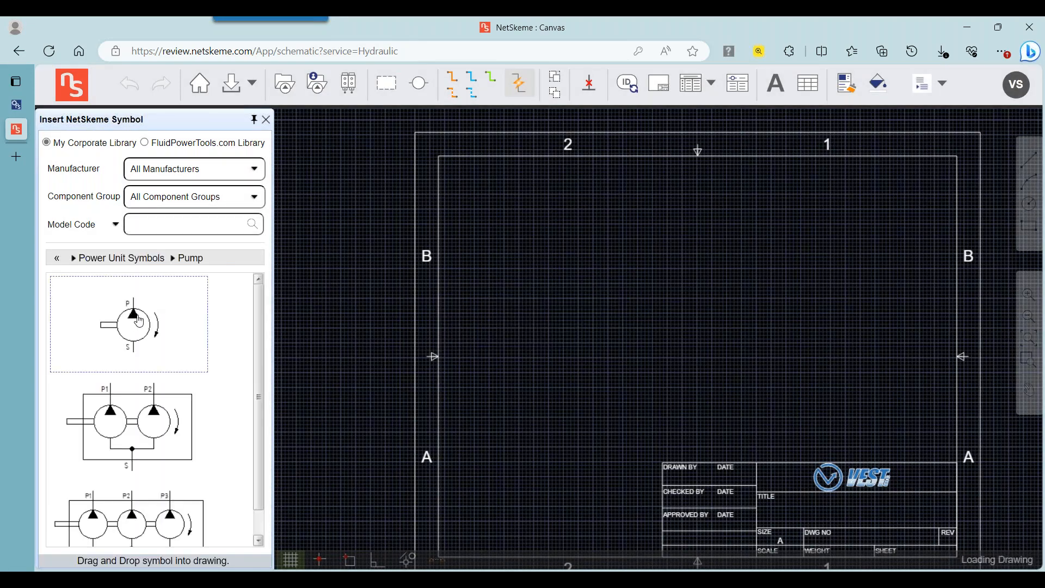
click(624, 313)
drag(565, 338, 489, 305)
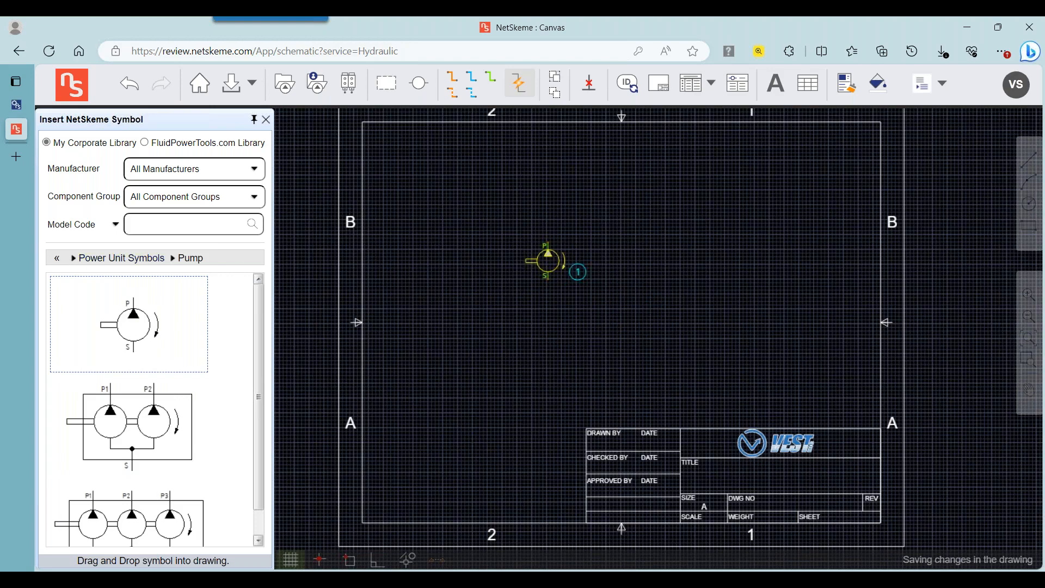
Review the pump symbol's model property fields, from Item ID through Thru-Shaft Length, and close them without changes.
double_click(546, 261)
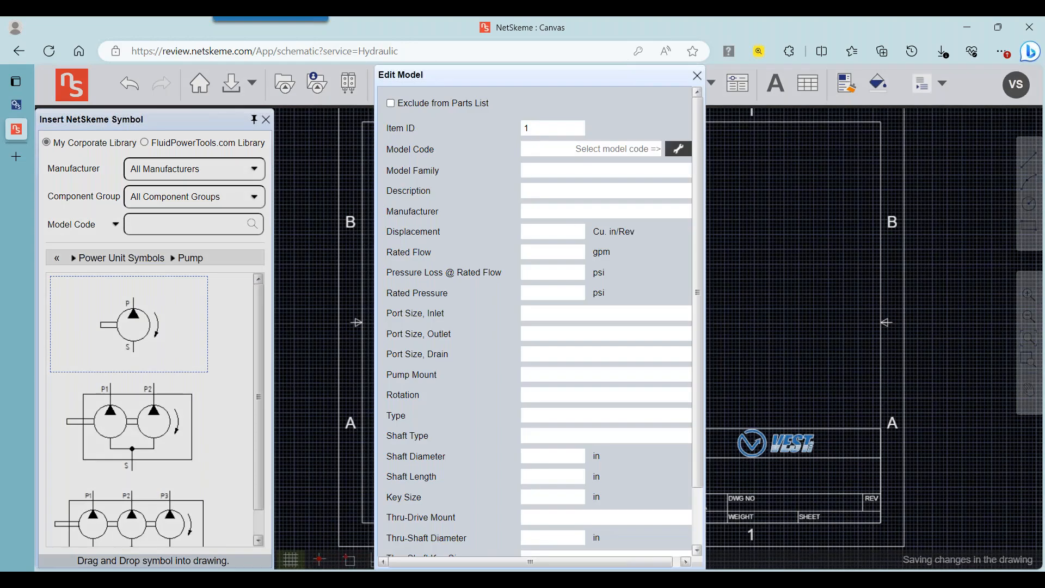
drag(703, 211, 710, 244)
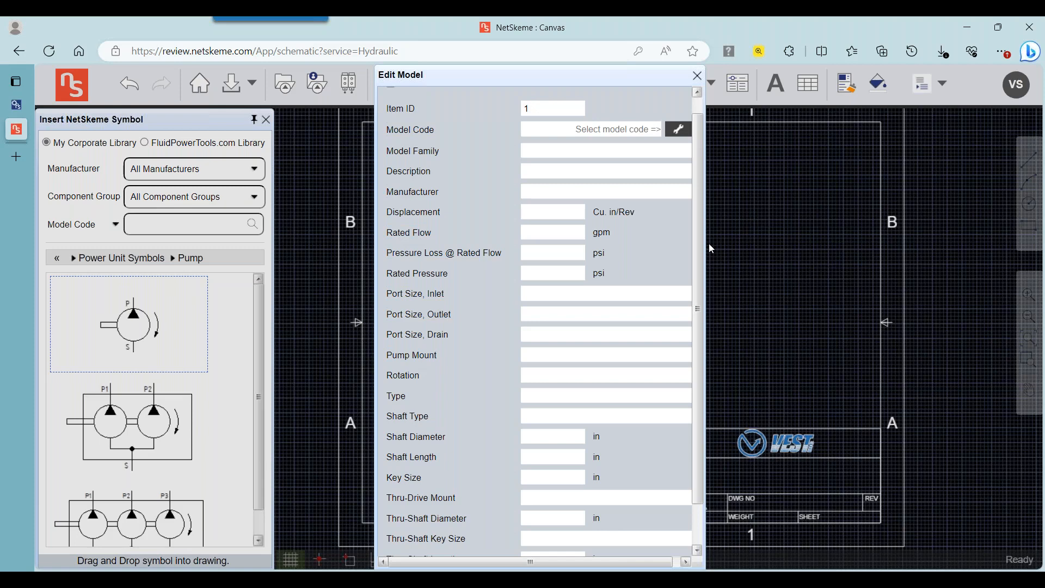
scroll(668, 253, down, 2)
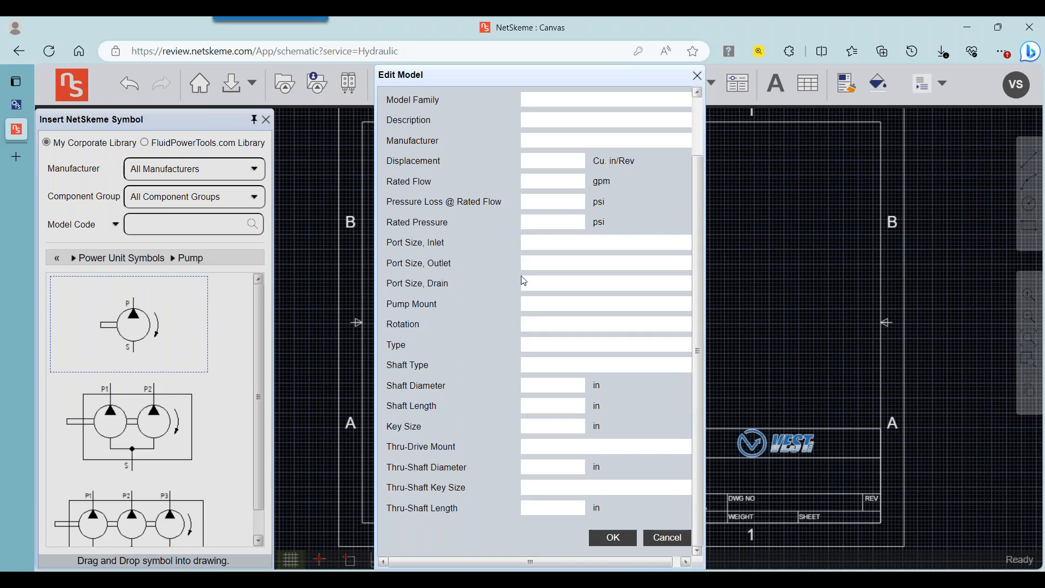
click(668, 538)
Check the Hose category in My Corporate Library, then insert the single filter symbol from Filters below and to the right of the pump.
click(116, 258)
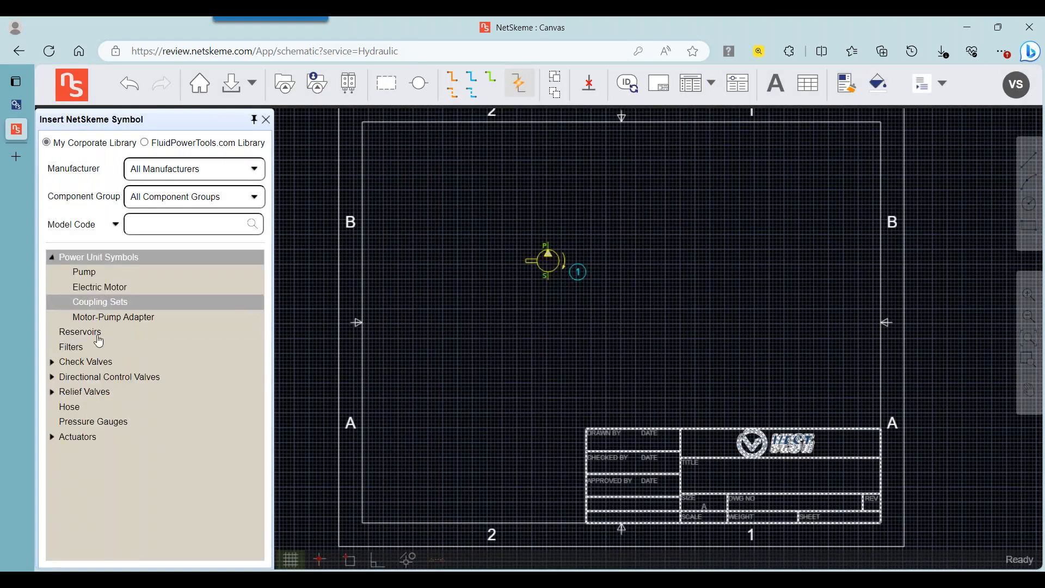
click(69, 408)
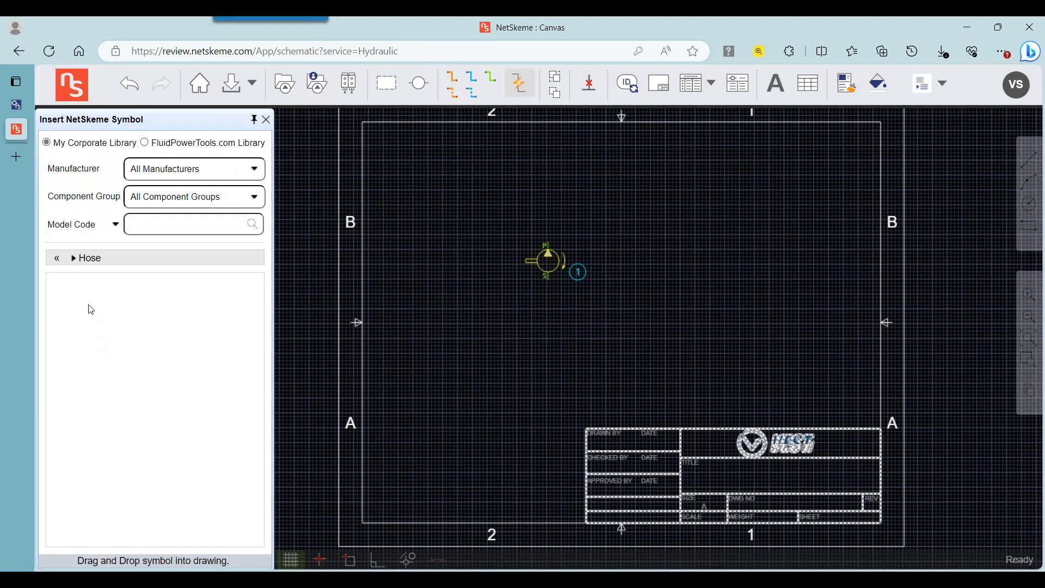
click(57, 258)
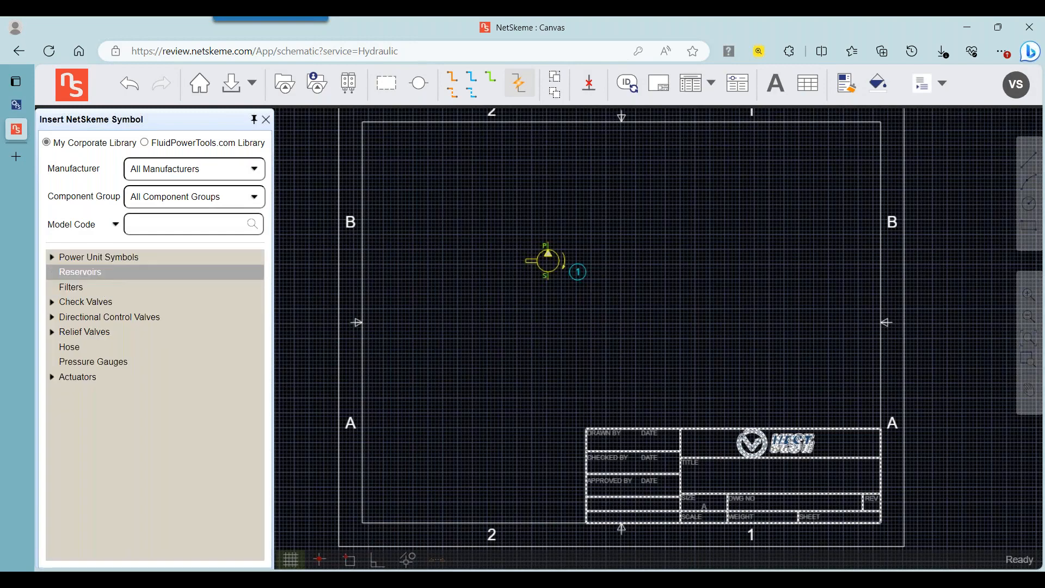
click(76, 286)
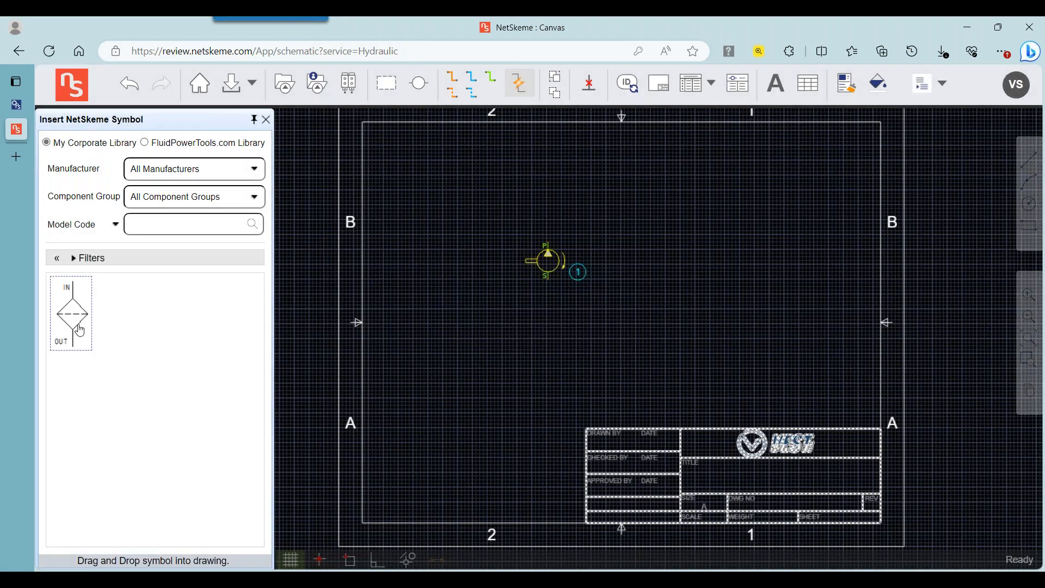
drag(78, 329, 638, 305)
click(629, 290)
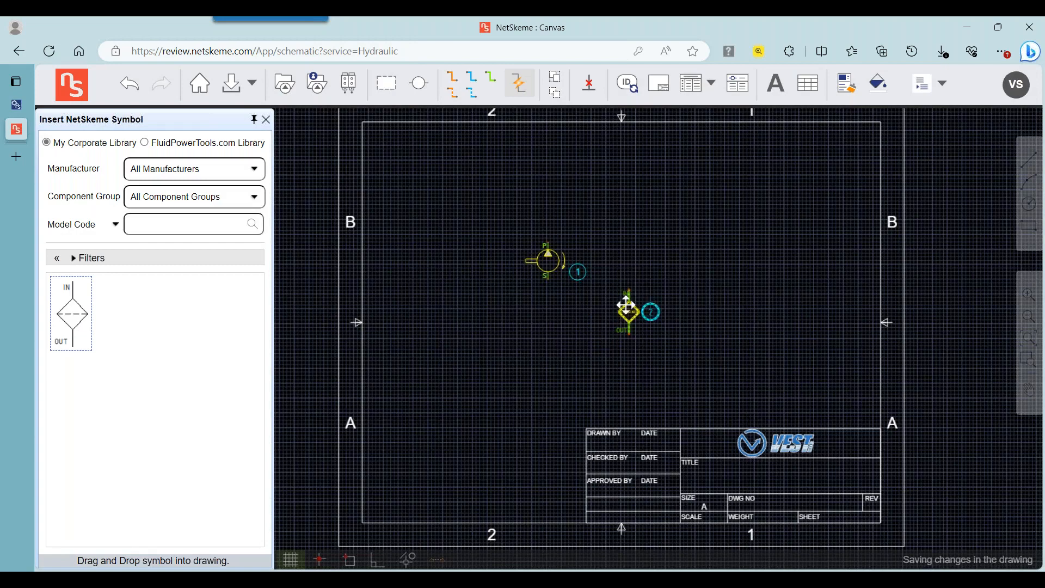
Compare the placed filter's model property fields with those of the Donaldson HBK05 single filter in HyDraw Library Manager.
double_click(625, 305)
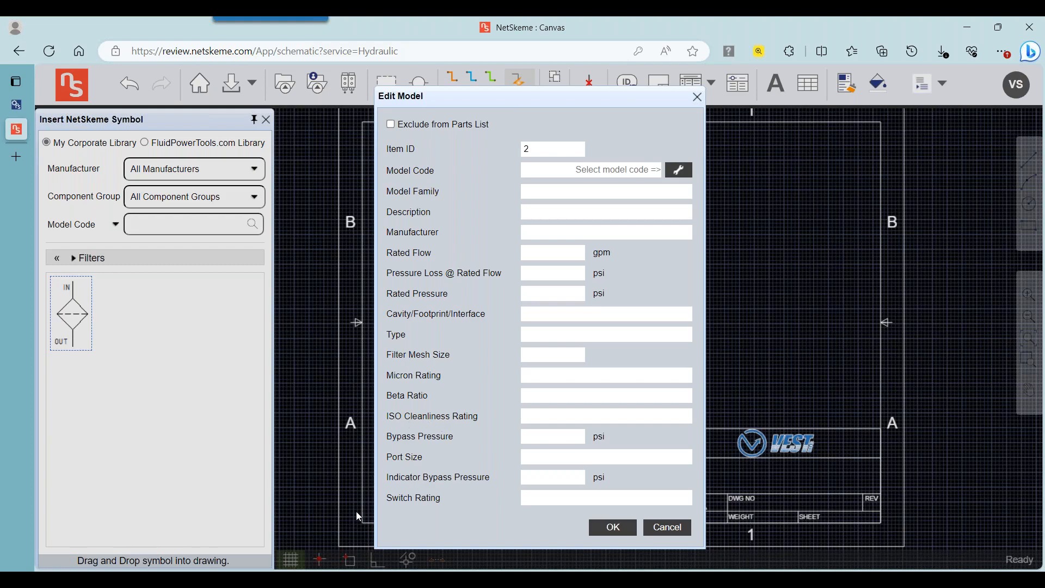
click(322, 578)
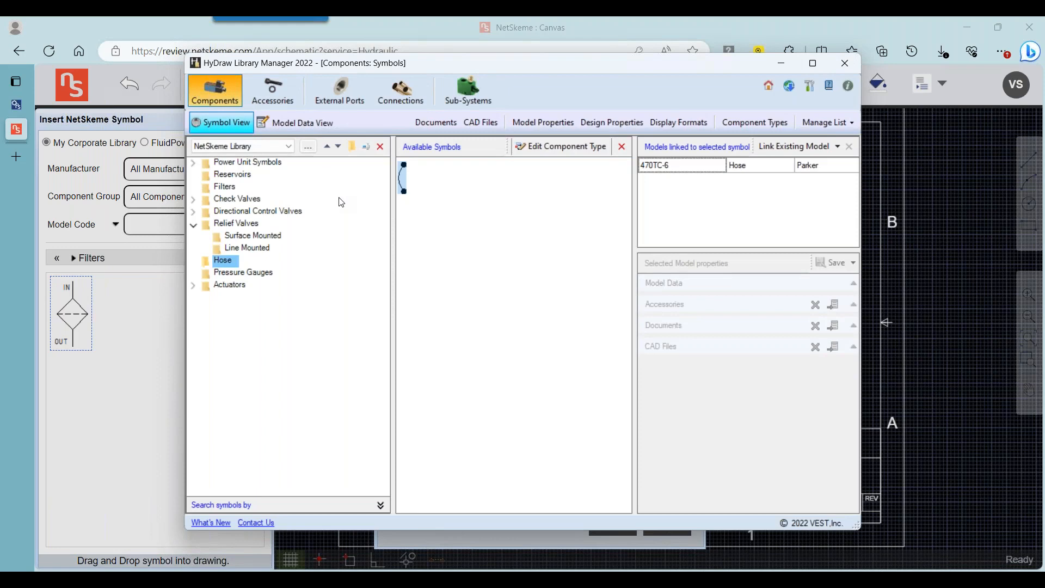
click(224, 187)
click(403, 198)
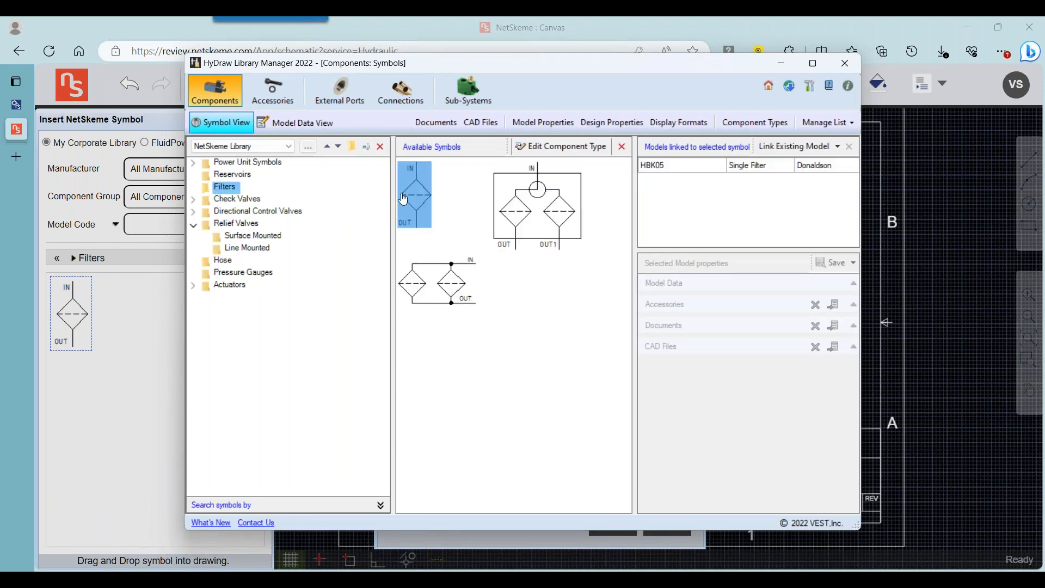
click(705, 170)
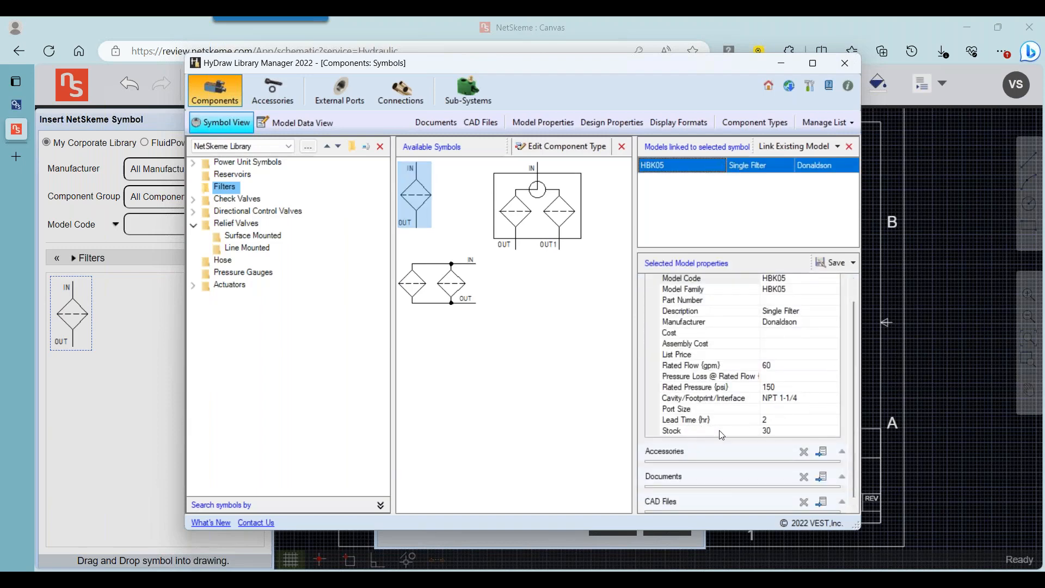
drag(620, 65, 993, 55)
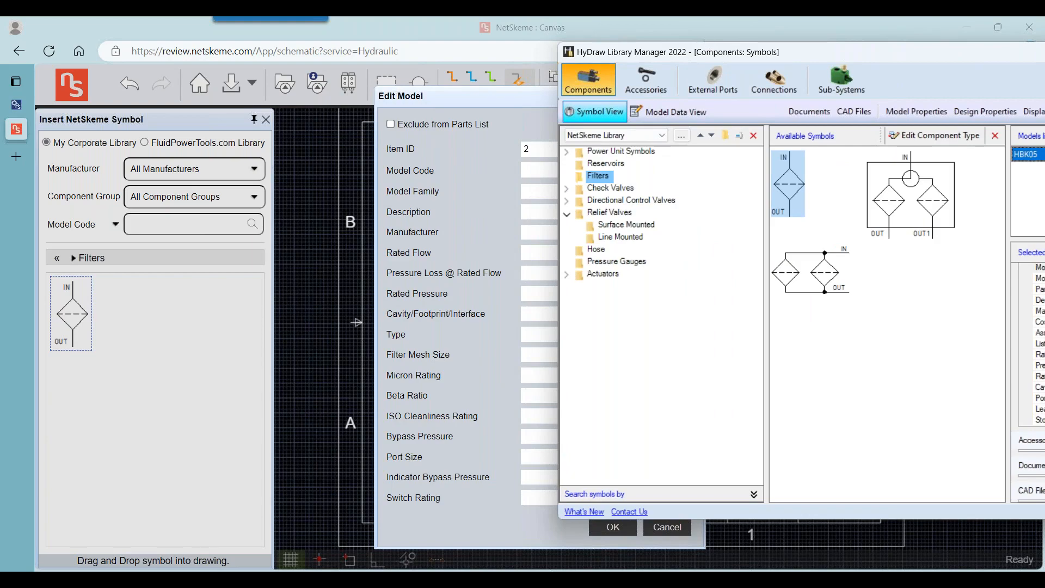
drag(708, 55, 280, 68)
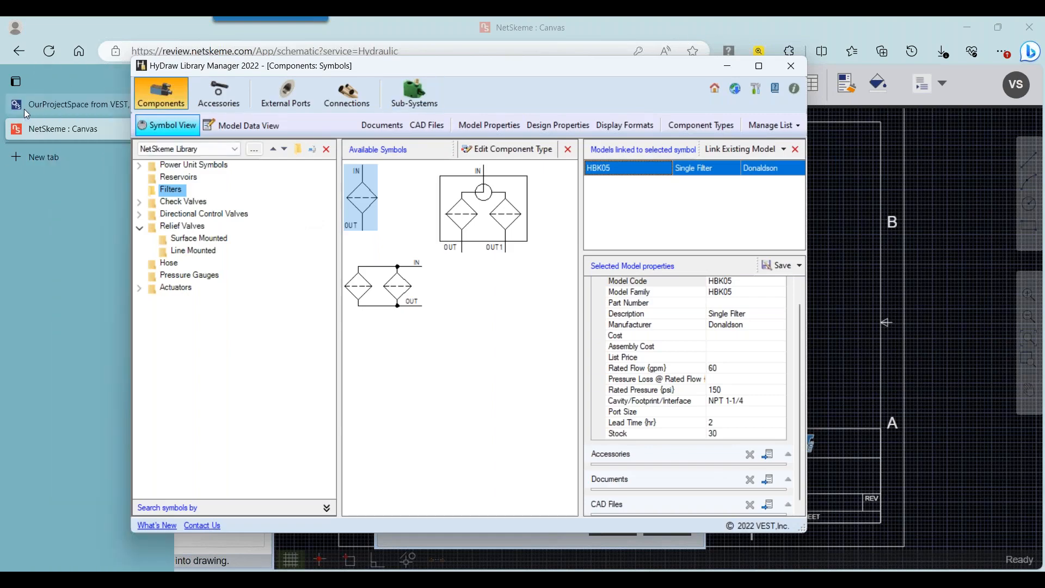
Switch to OurProjectSpace and advance the library deployment from Upload to Validate.
click(24, 109)
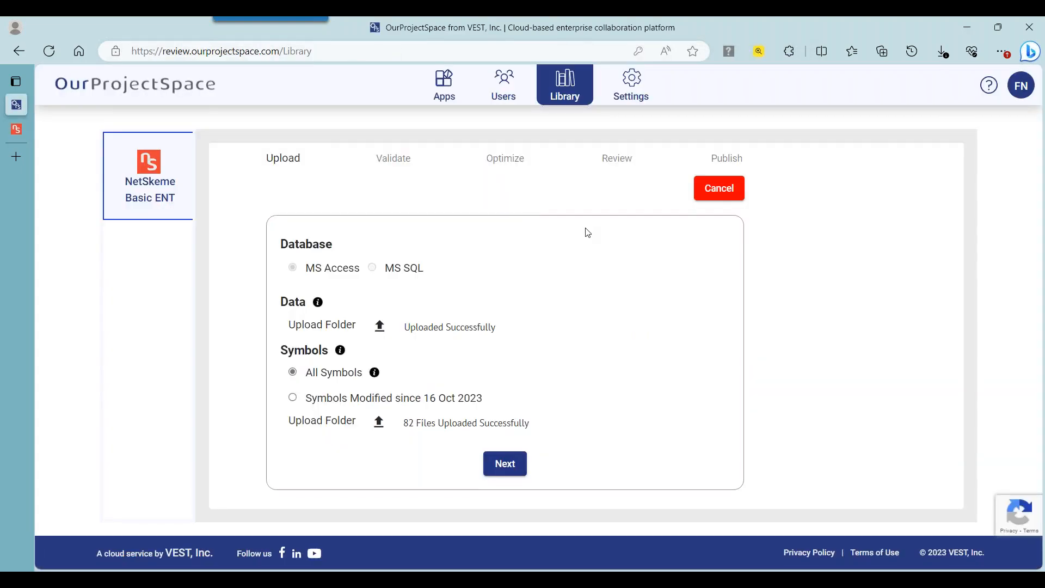
click(504, 462)
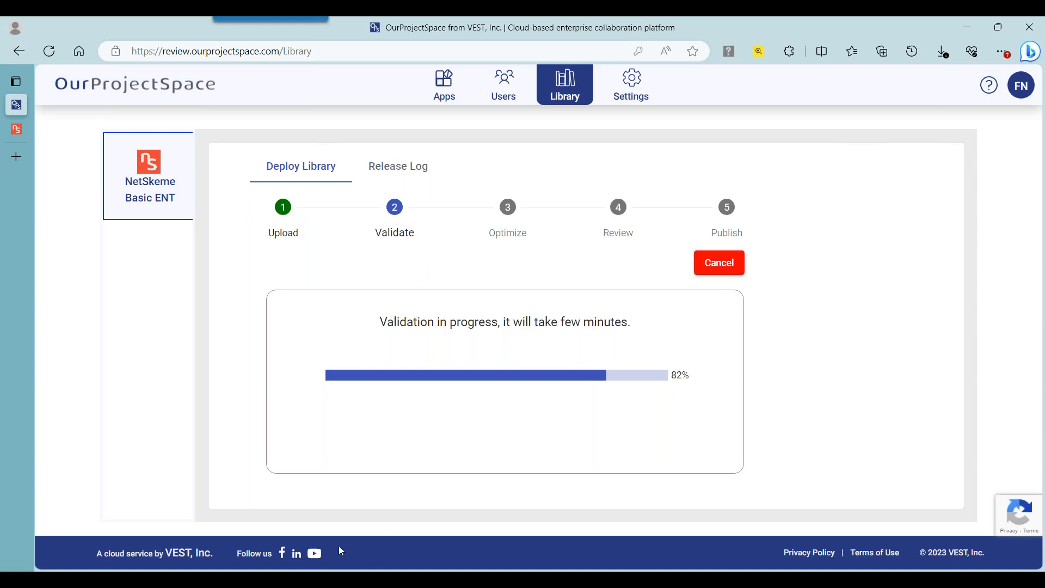
Switch to HyDraw Library Manager and review the list of model properties with their data types, units and drawing display settings.
click(331, 574)
click(321, 580)
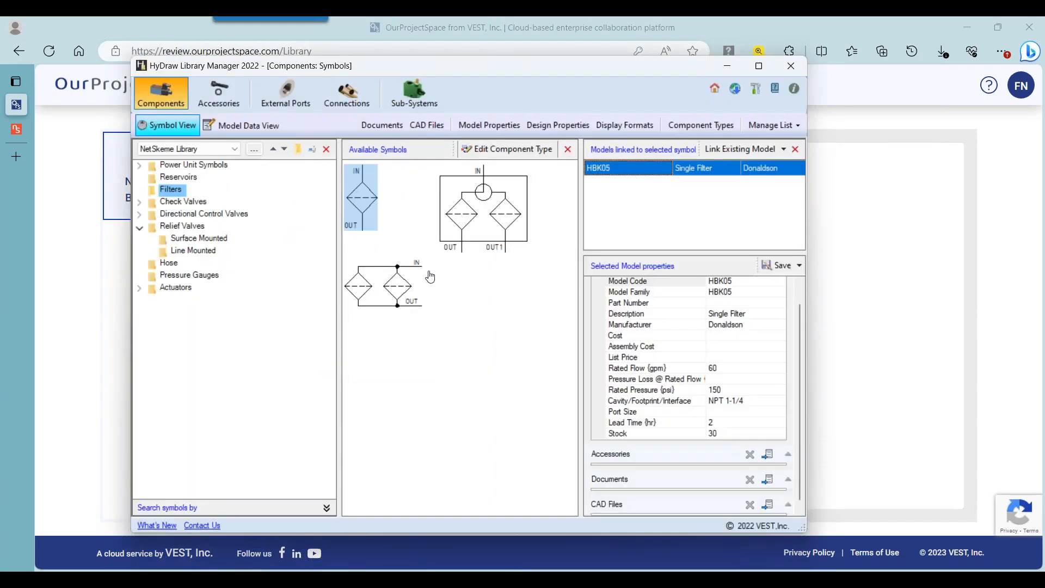
click(470, 124)
scroll(486, 228, down, 6)
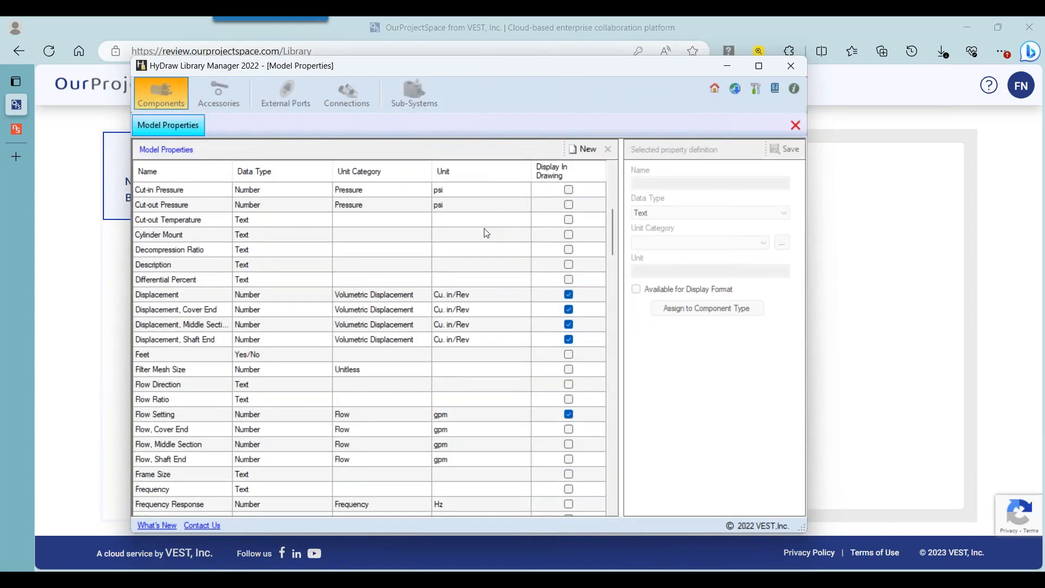
drag(613, 231, 624, 315)
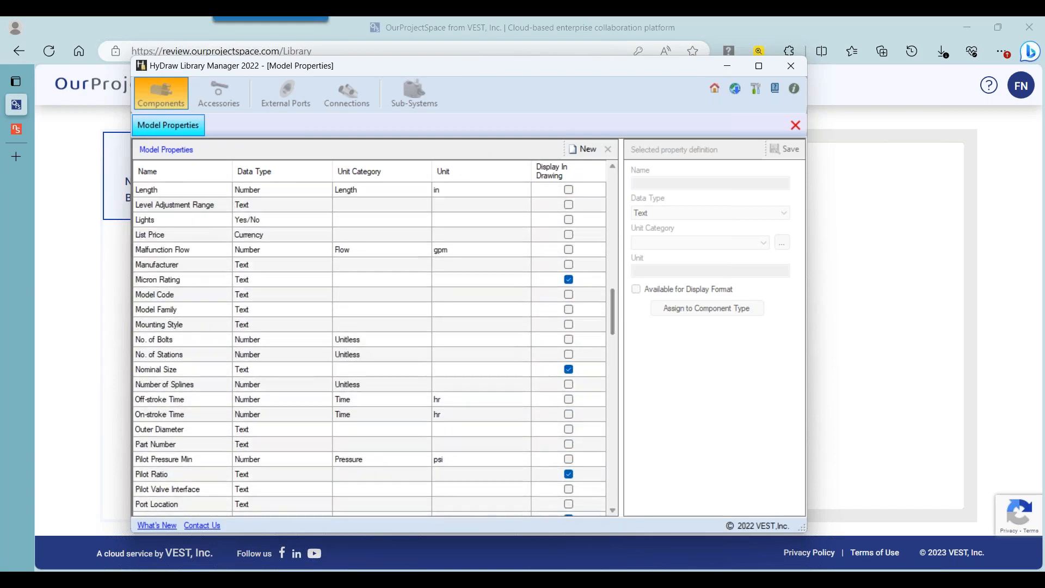
scroll(427, 285, up, 3)
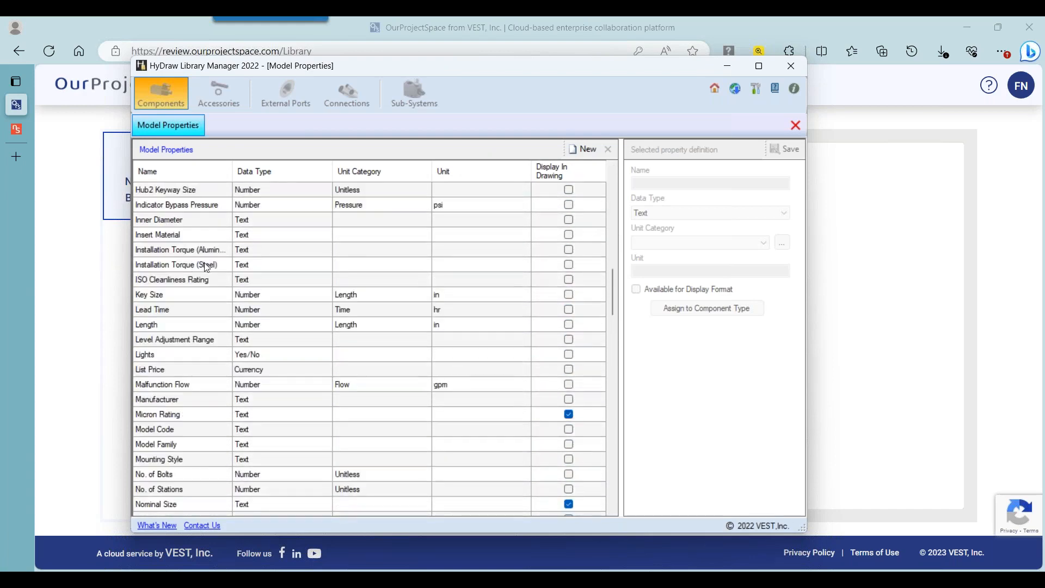
Examine which hydraulic component types the Inner Diameter property is assigned to, and leave the model properties without changes.
click(180, 221)
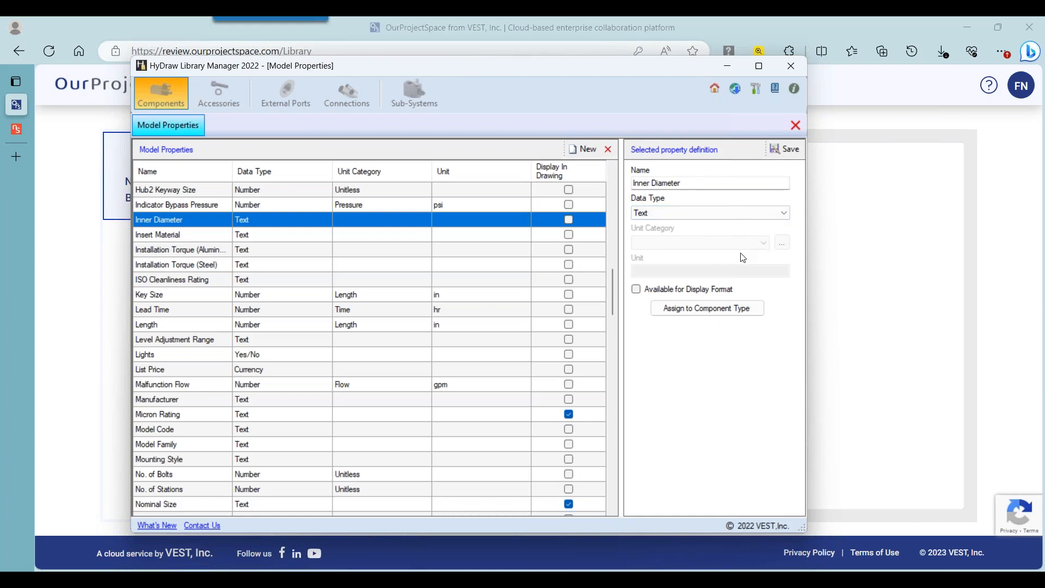
click(708, 308)
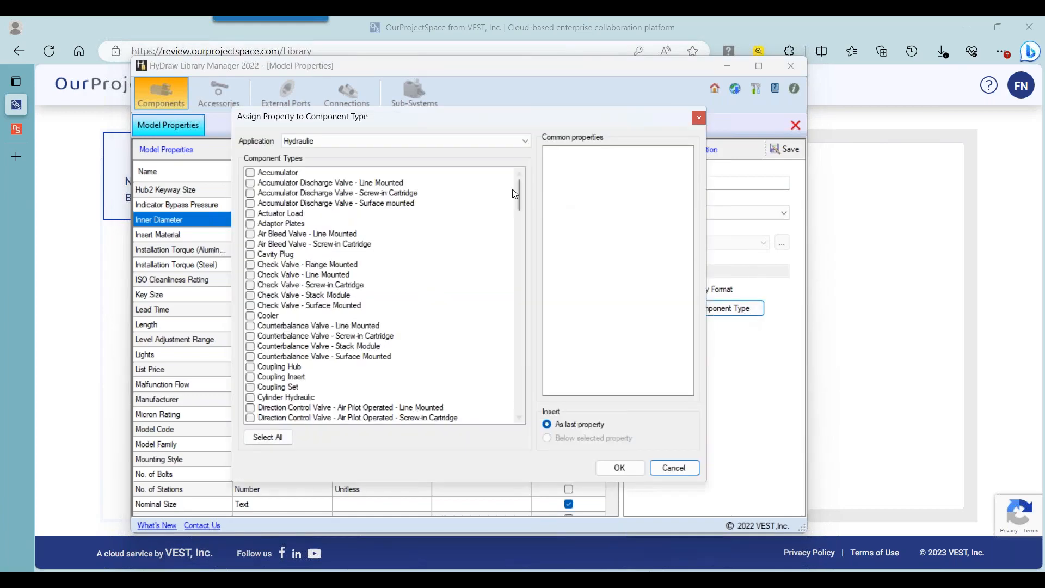
scroll(521, 203, down, 1)
drag(522, 207, 521, 265)
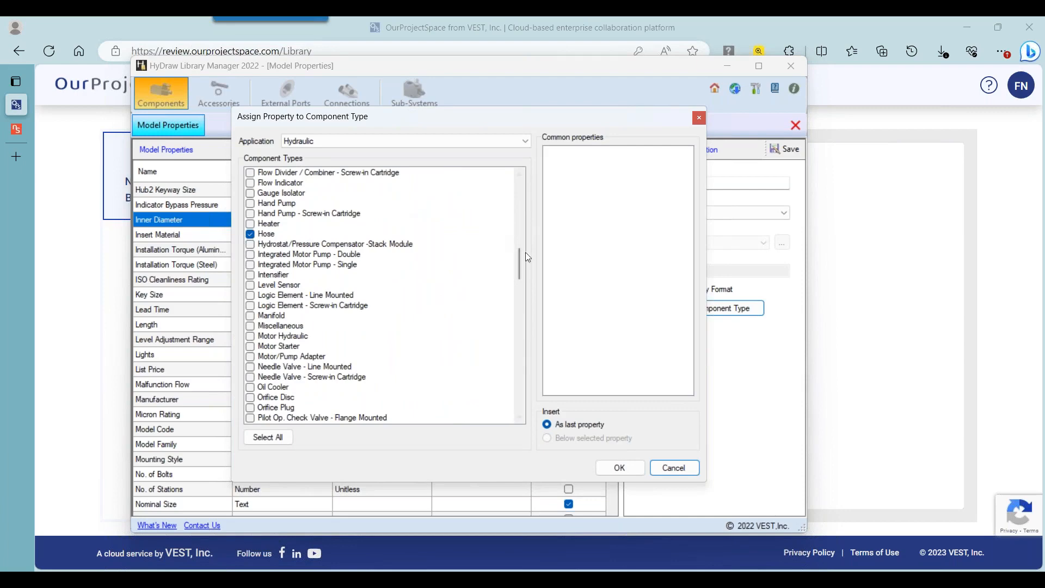
click(698, 469)
click(796, 125)
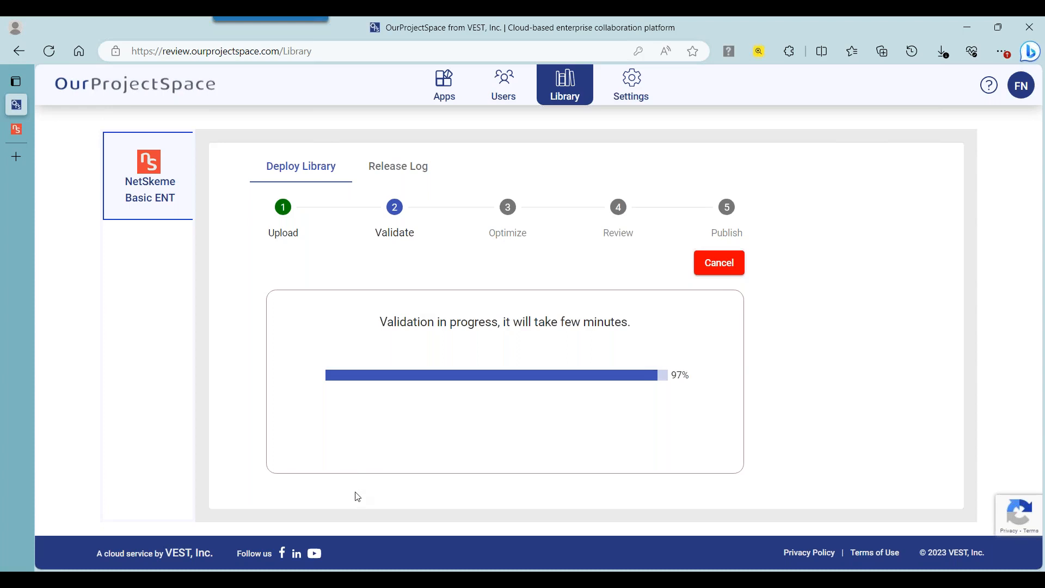
Switch to NetSkeme, cancel the filter's model editing and sign out without saving the drawing.
click(17, 131)
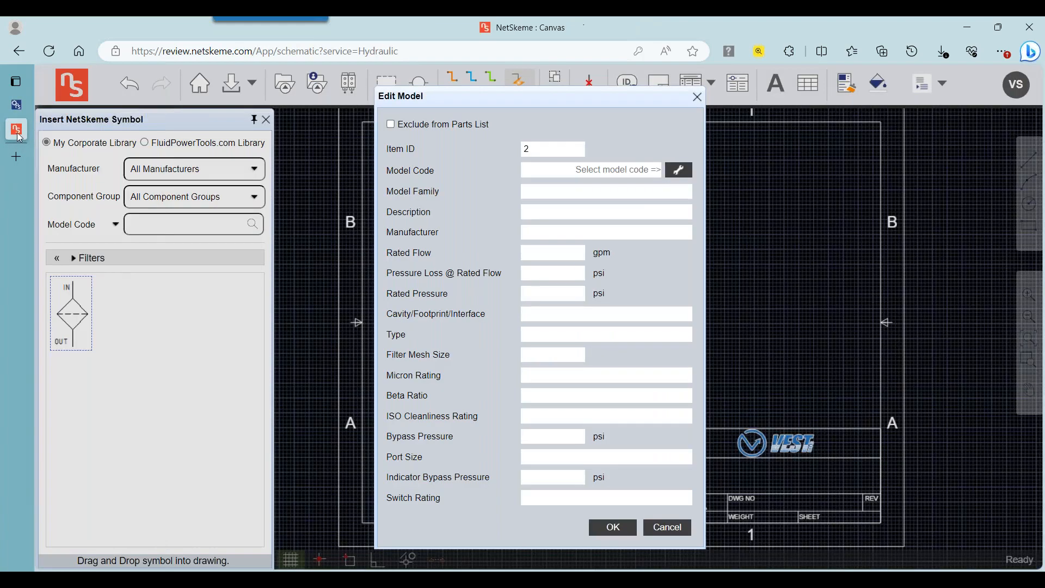
click(668, 528)
click(1002, 91)
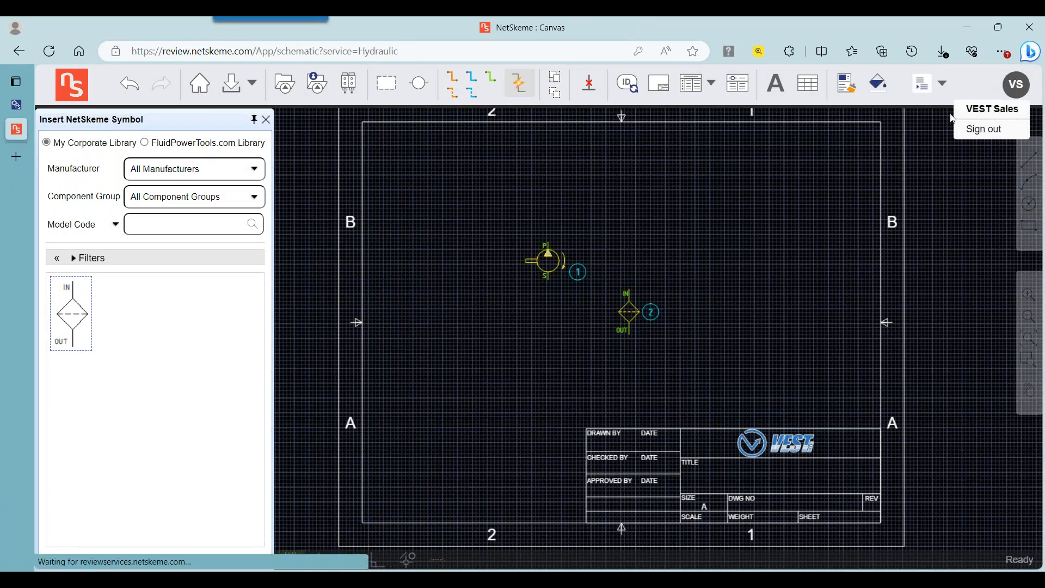
click(980, 131)
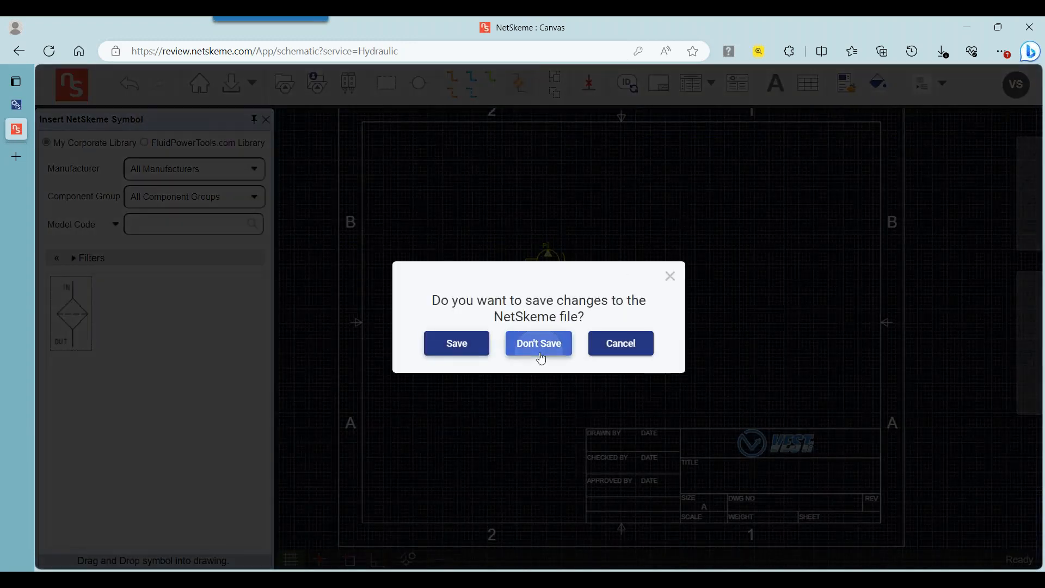
click(539, 354)
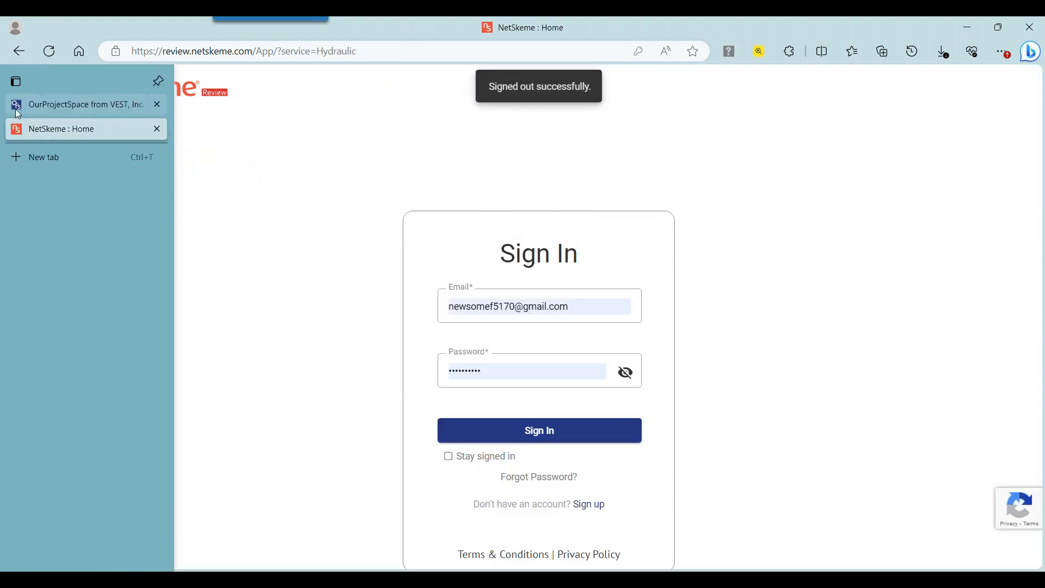
Return to OurProjectSpace and reload the library deployment page to restart from the Upload stage.
click(54, 104)
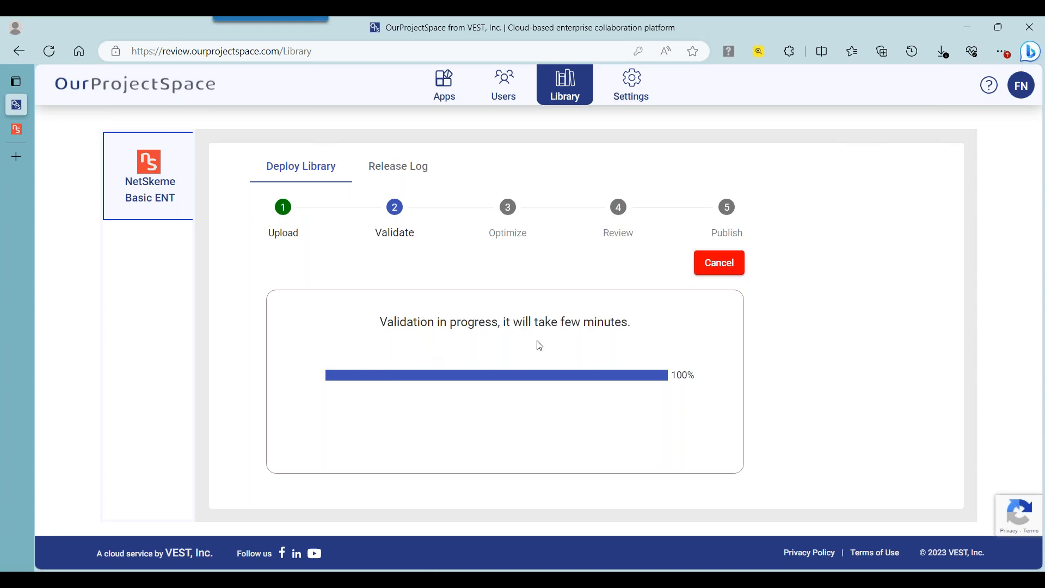
click(54, 53)
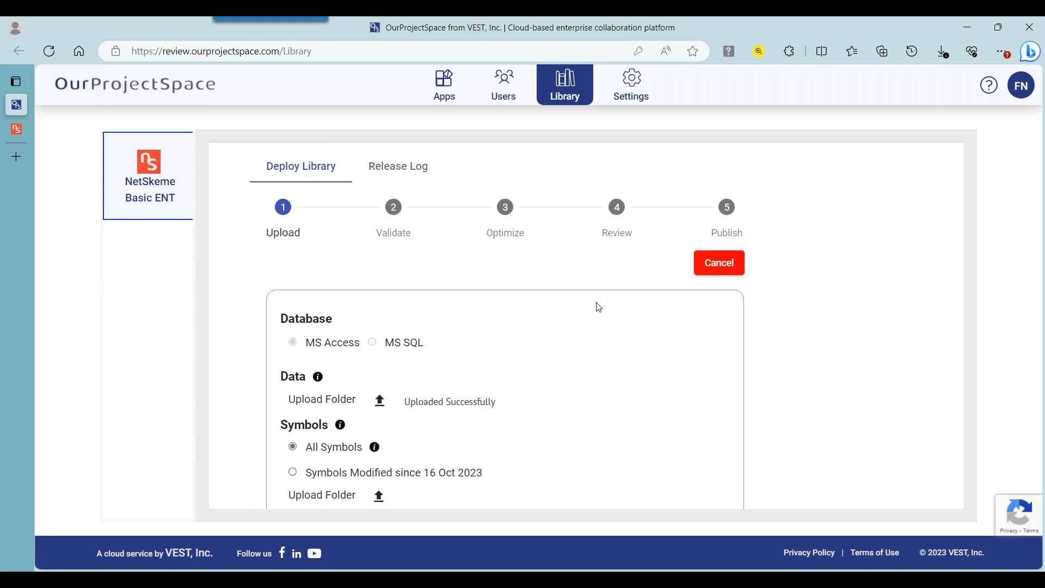
scroll(930, 346, down, 2)
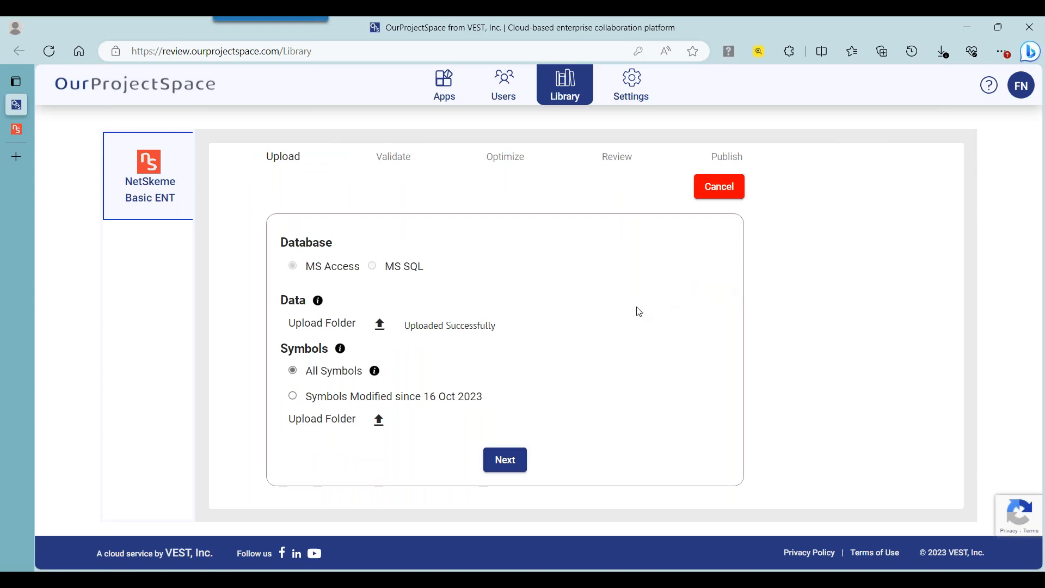
click(418, 170)
click(311, 173)
Upload the Data folder from C: > VEST > NetSkeme ENT Library as the library's data.
click(379, 325)
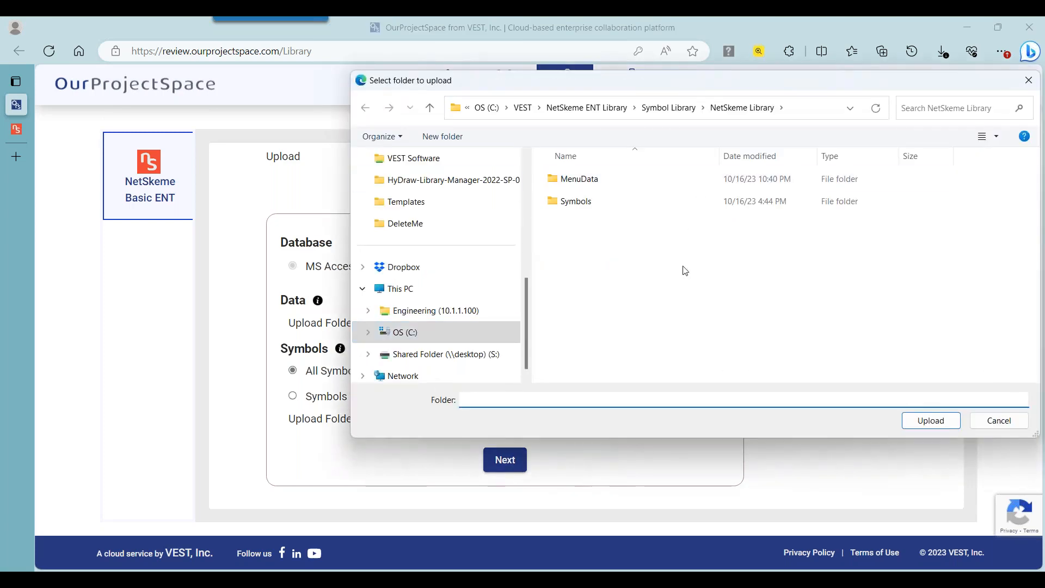
click(613, 112)
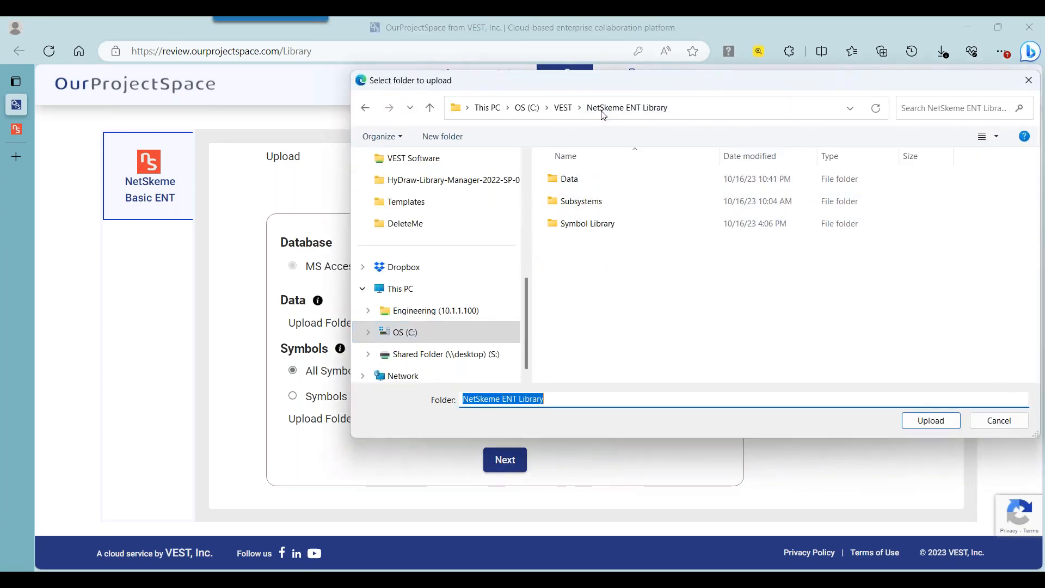
click(610, 181)
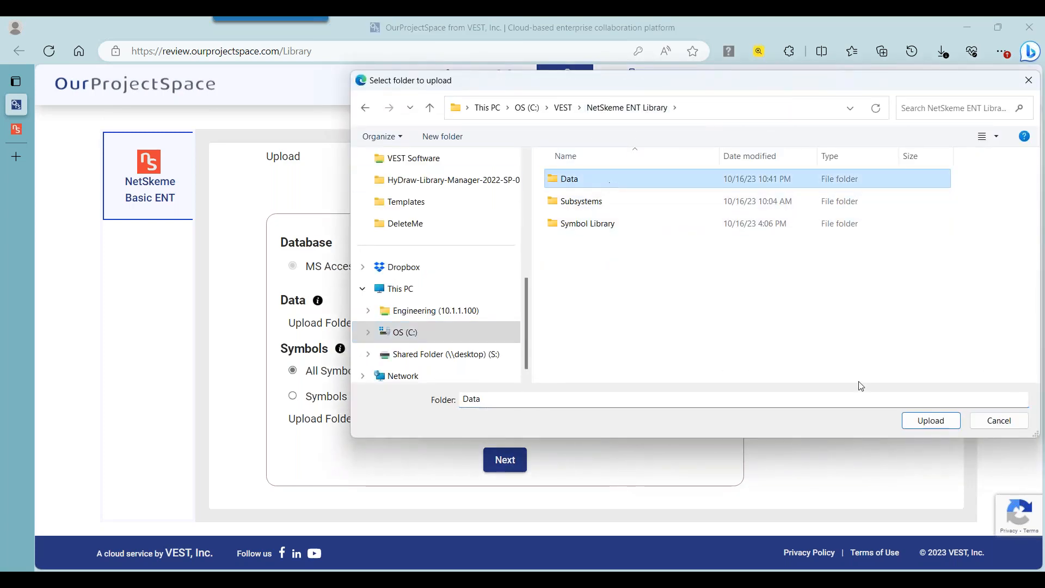
click(931, 420)
click(605, 131)
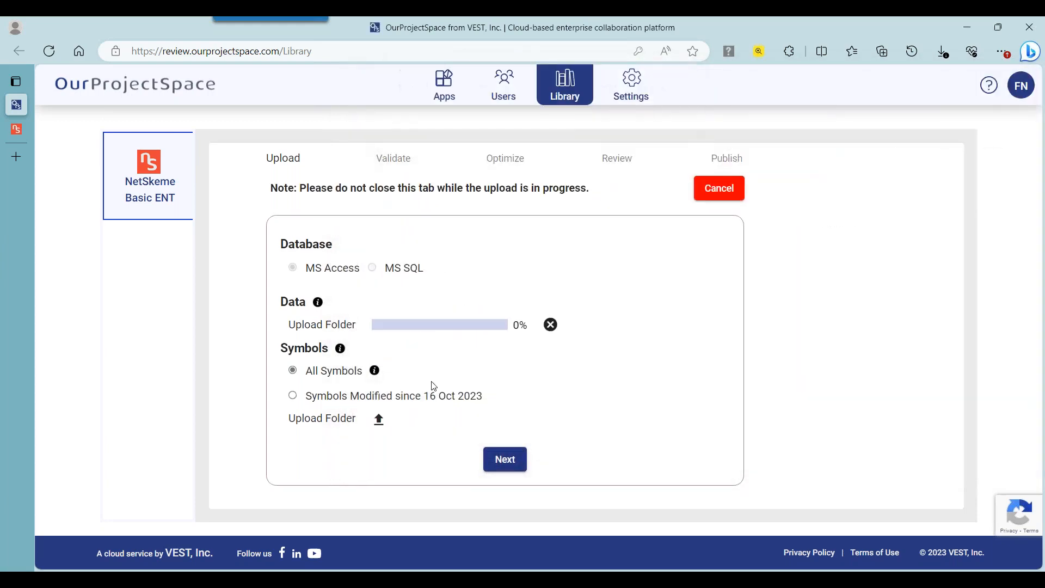
Upload the NetSkeme Library folder from NetSkeme ENT Library > Symbol Library as the library's symbols, with All Symbols selected.
click(379, 420)
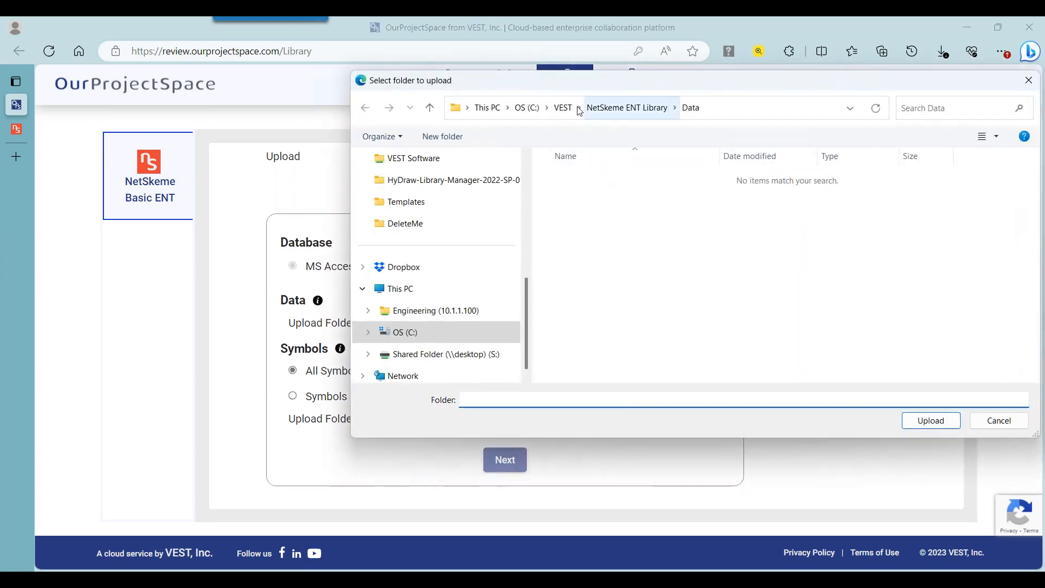
click(609, 109)
click(661, 222)
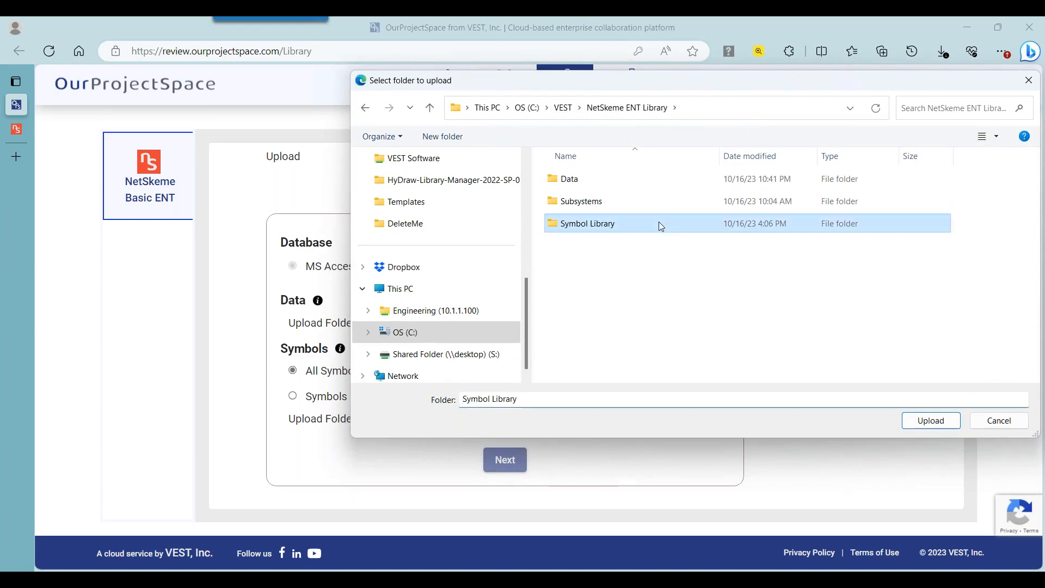
double_click(619, 229)
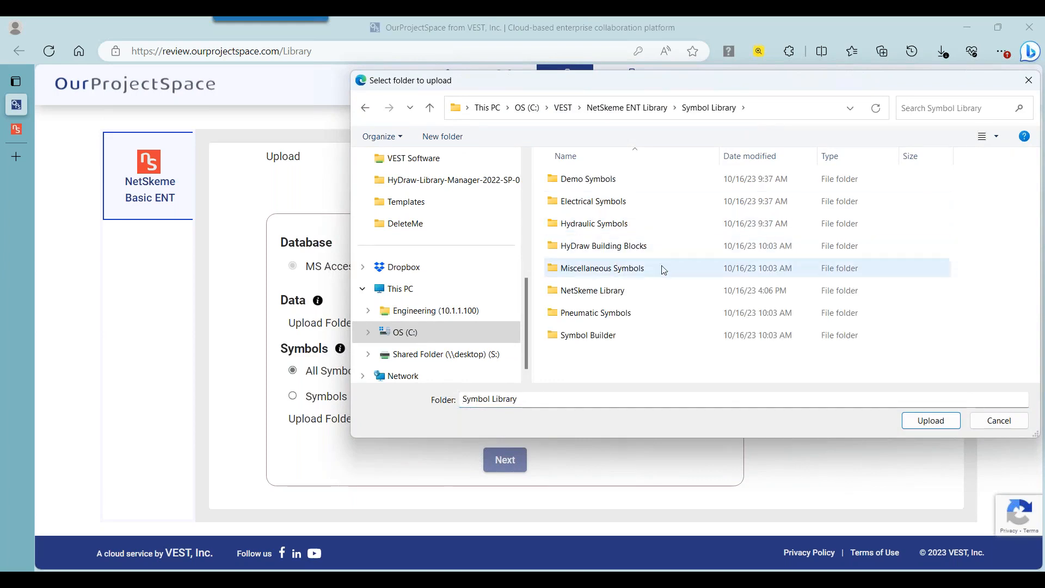
click(599, 292)
click(907, 426)
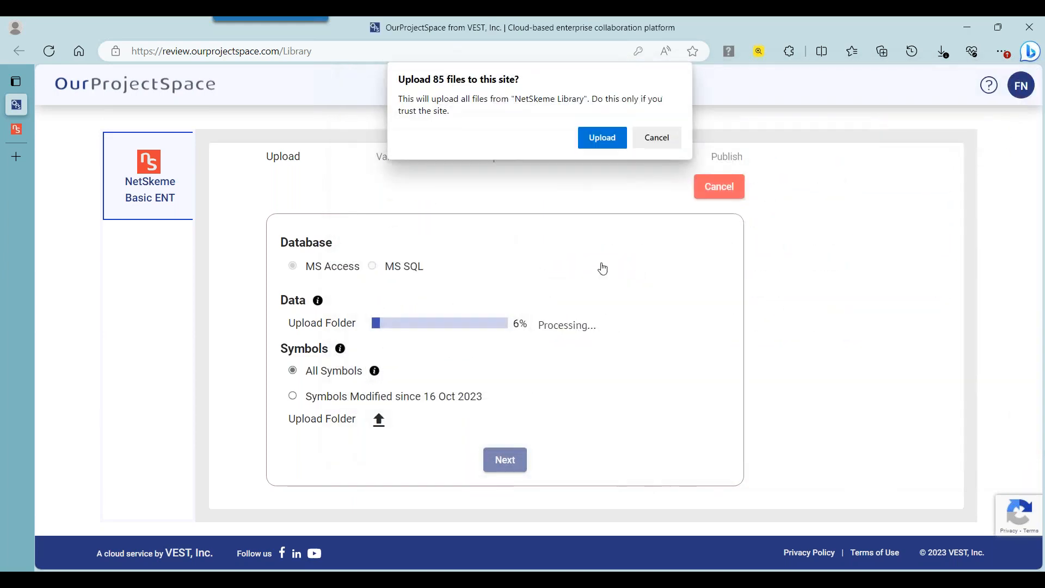
click(598, 139)
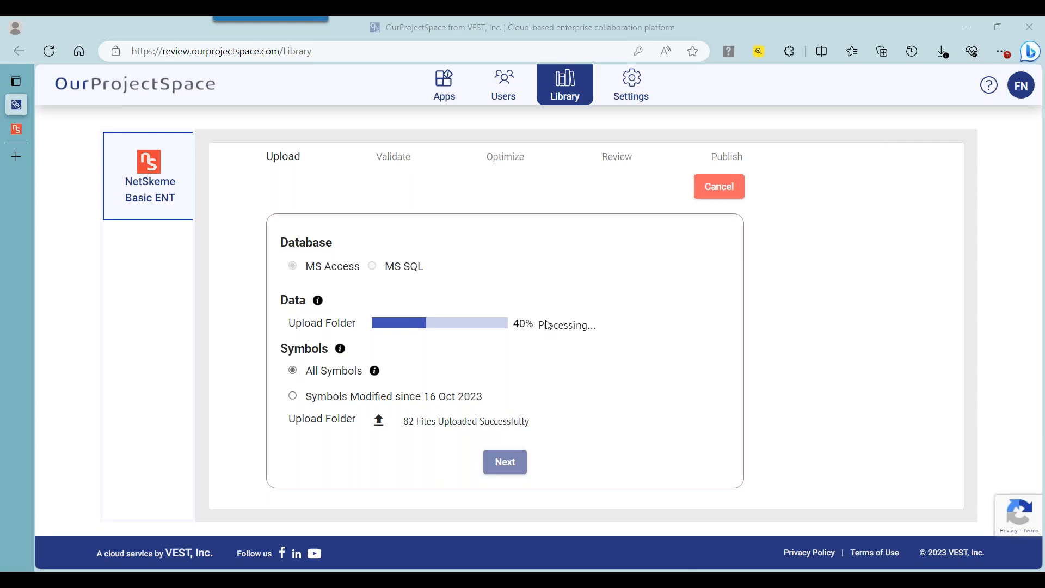
Check the progress of the data and symbol uploads and start the library's validation once both are complete.
scroll(547, 325, up, 2)
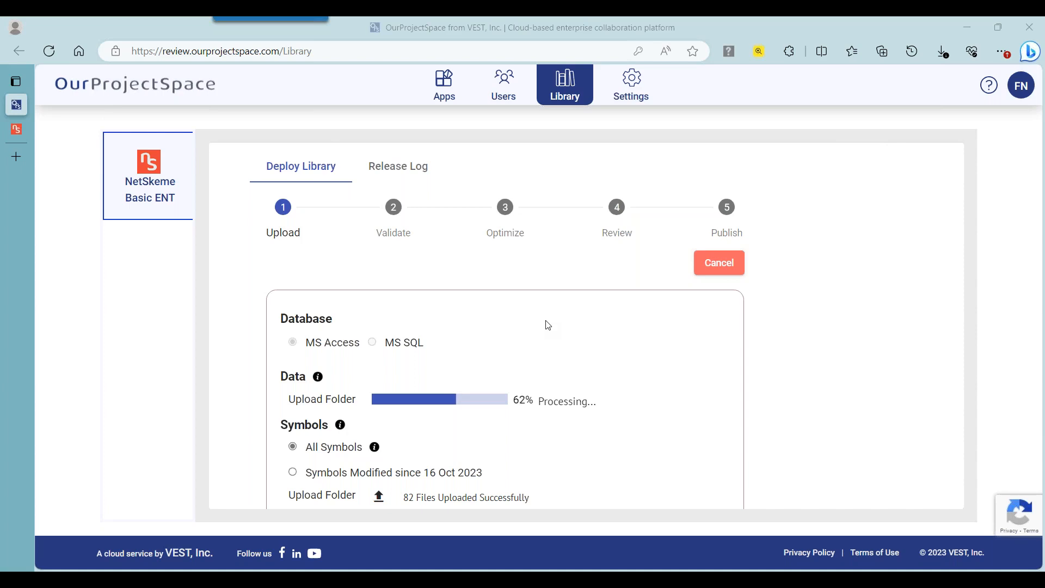
scroll(509, 292, down, 2)
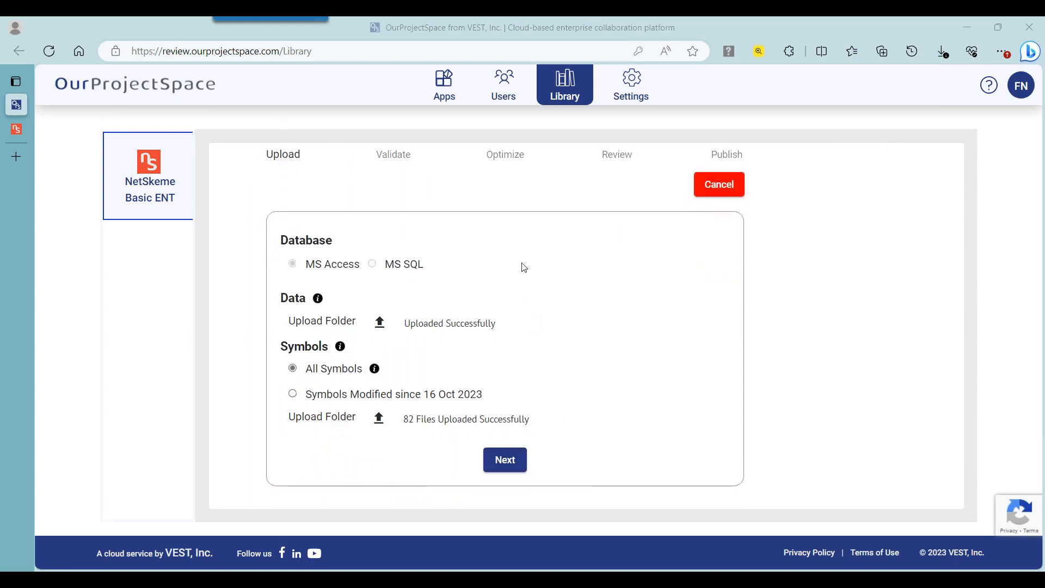
click(502, 460)
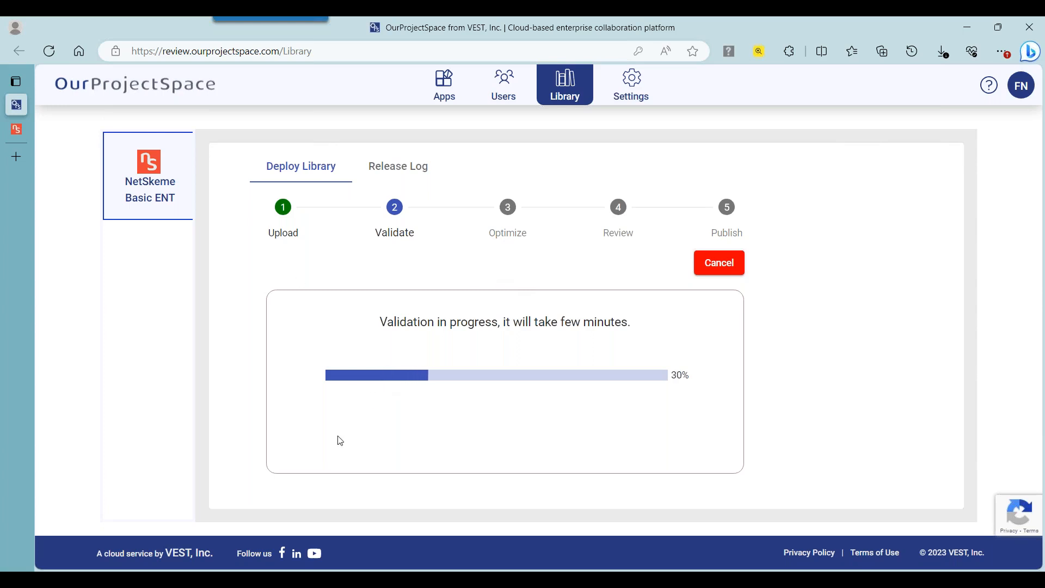
Switch to File Explorer, examine the MenuData and Symbols > 2023 folders inside NetSkeme Library, and return to OurProjectSpace.
click(215, 540)
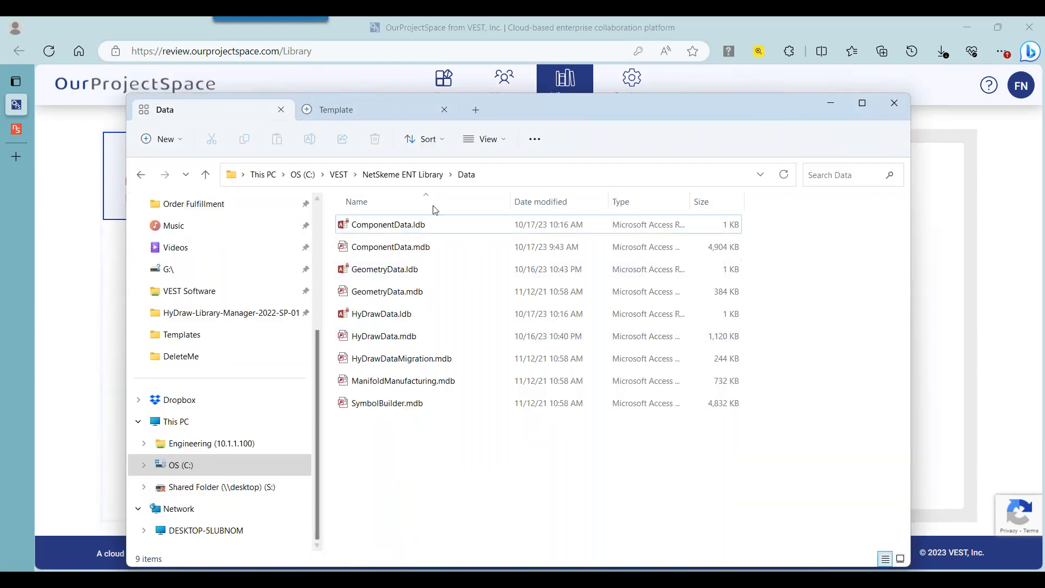
click(373, 180)
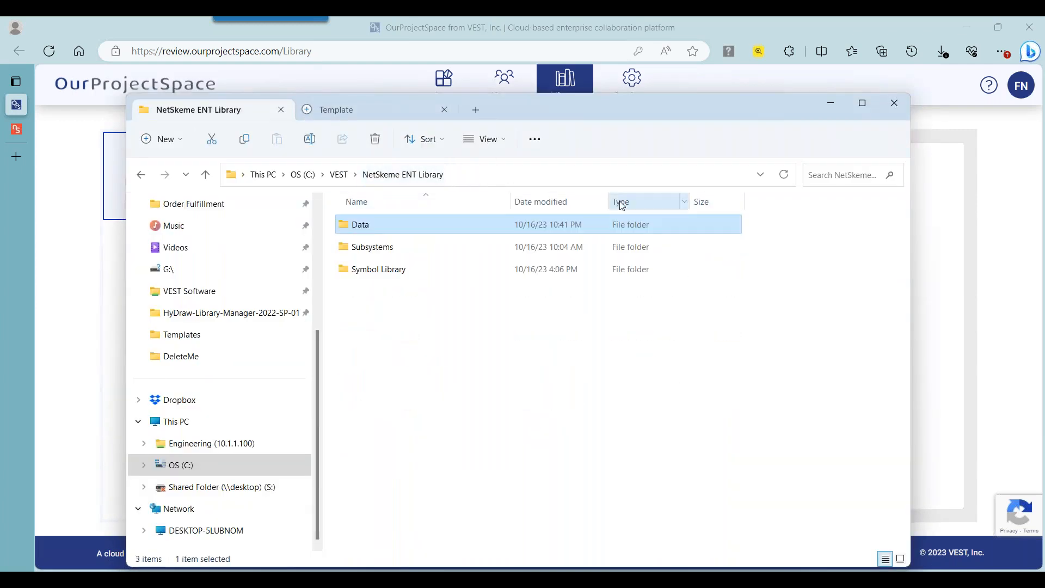
double_click(426, 267)
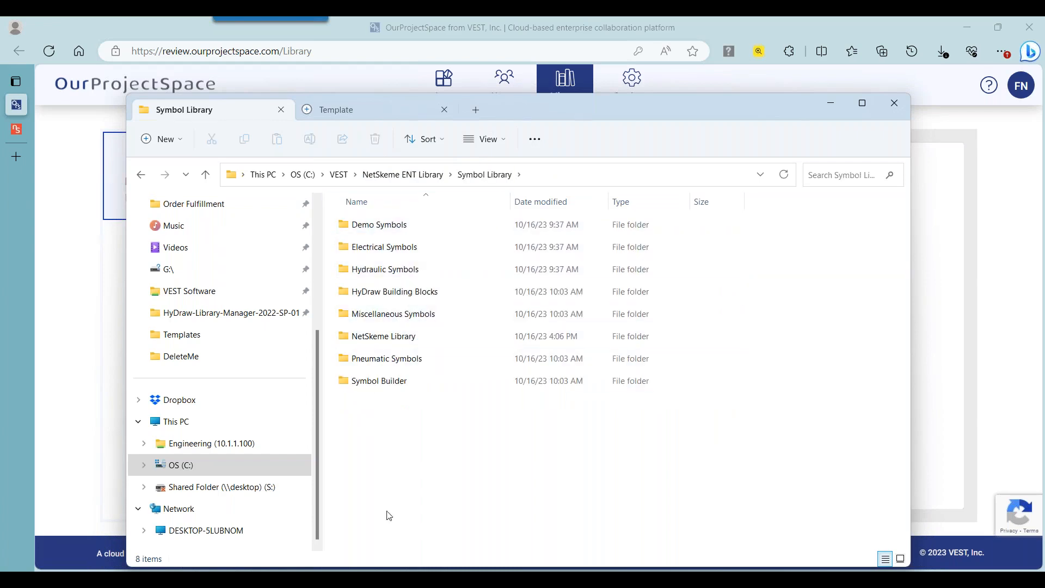
double_click(389, 338)
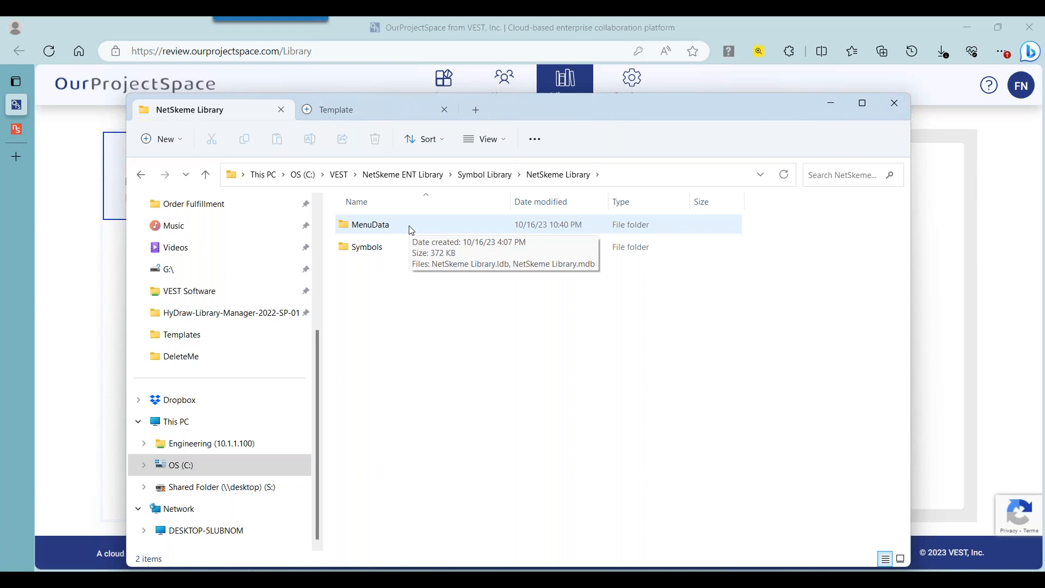
double_click(411, 229)
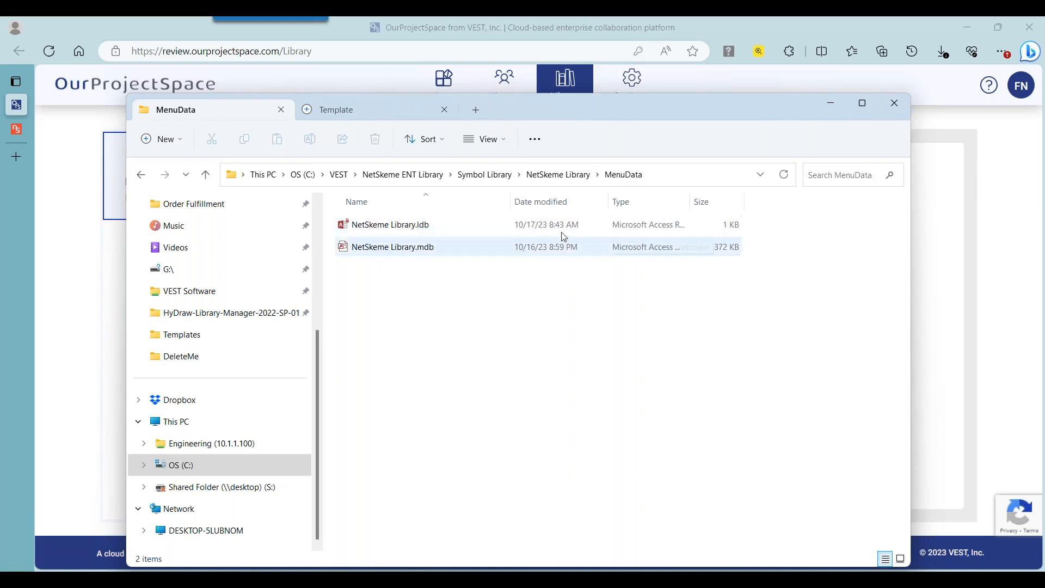
click(558, 174)
double_click(426, 248)
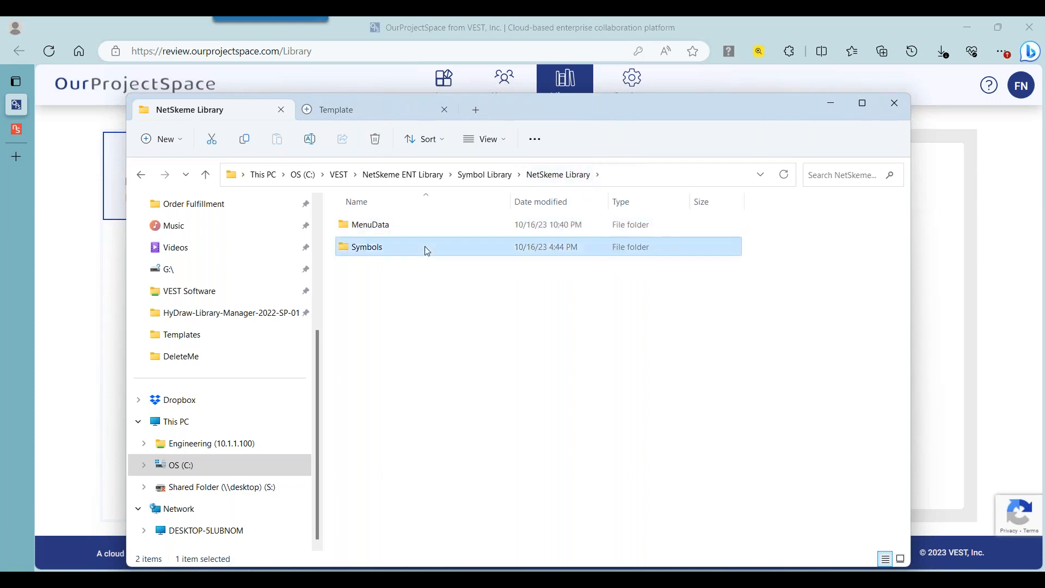
double_click(427, 225)
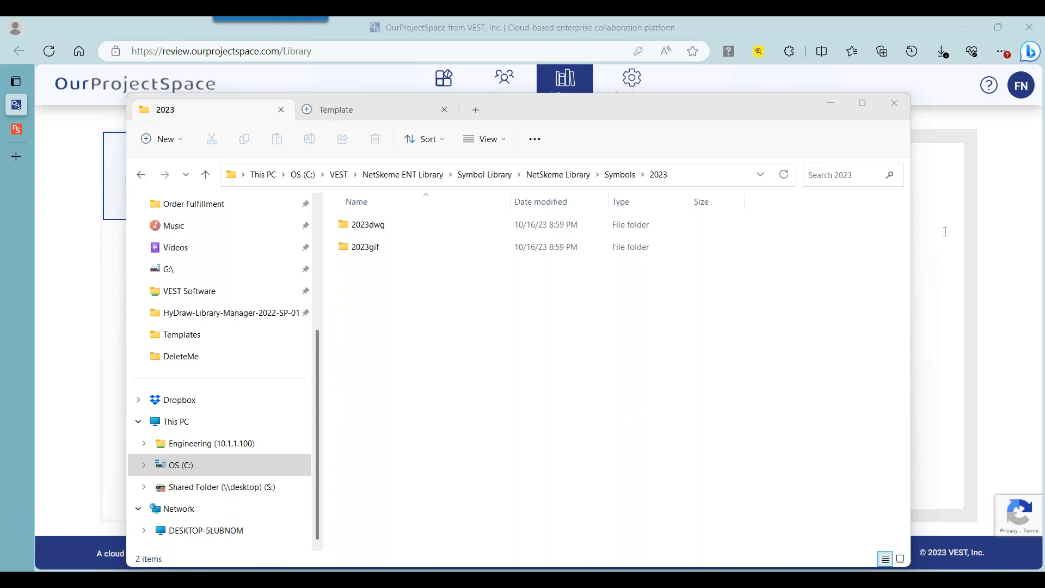
click(538, 17)
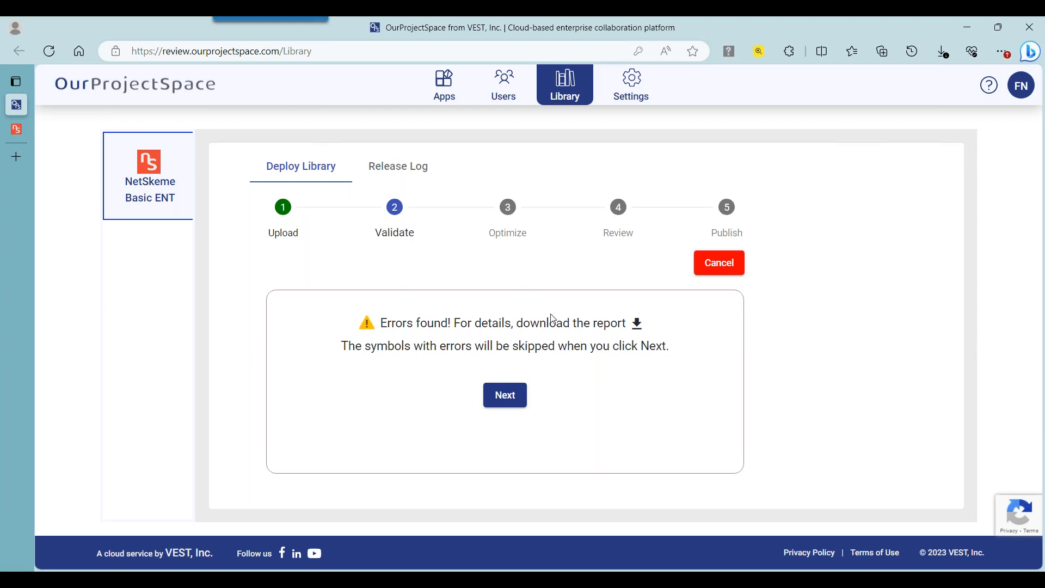
Download the validation report, examine its unsupported entities and missing dwg files in Word, and return to the deployment page.
click(636, 325)
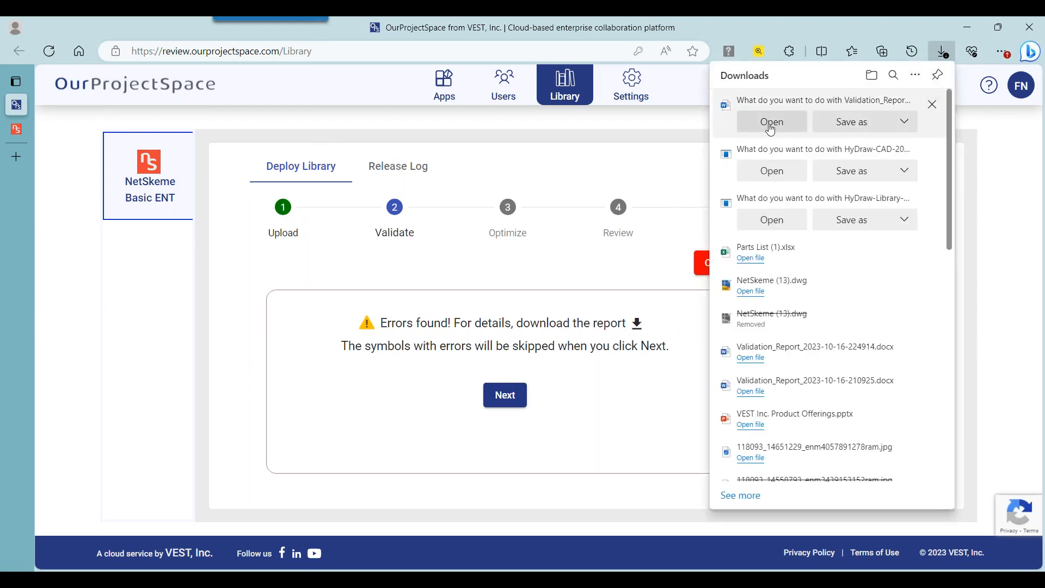
click(771, 123)
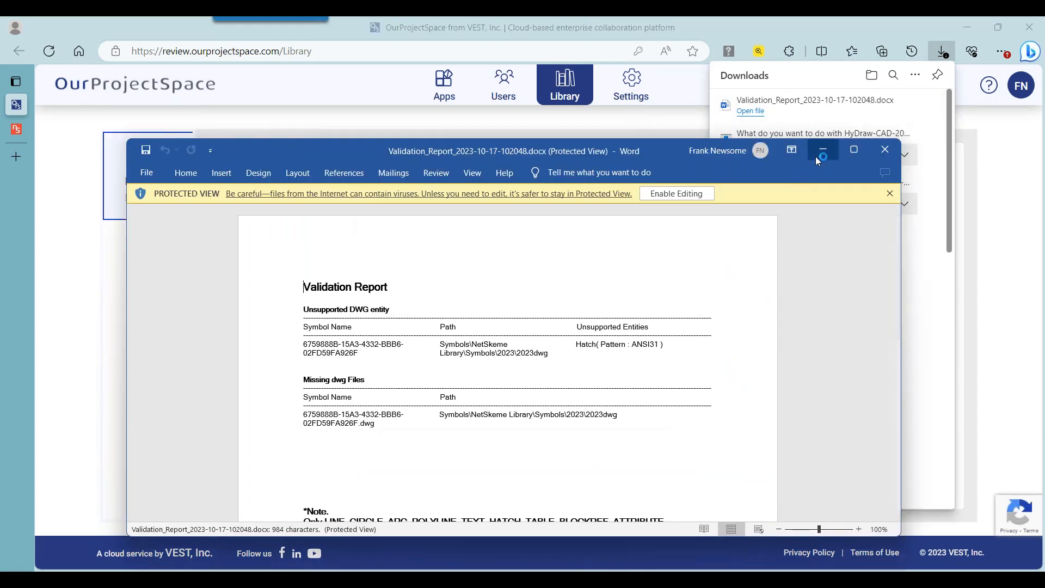
drag(588, 155, 542, 17)
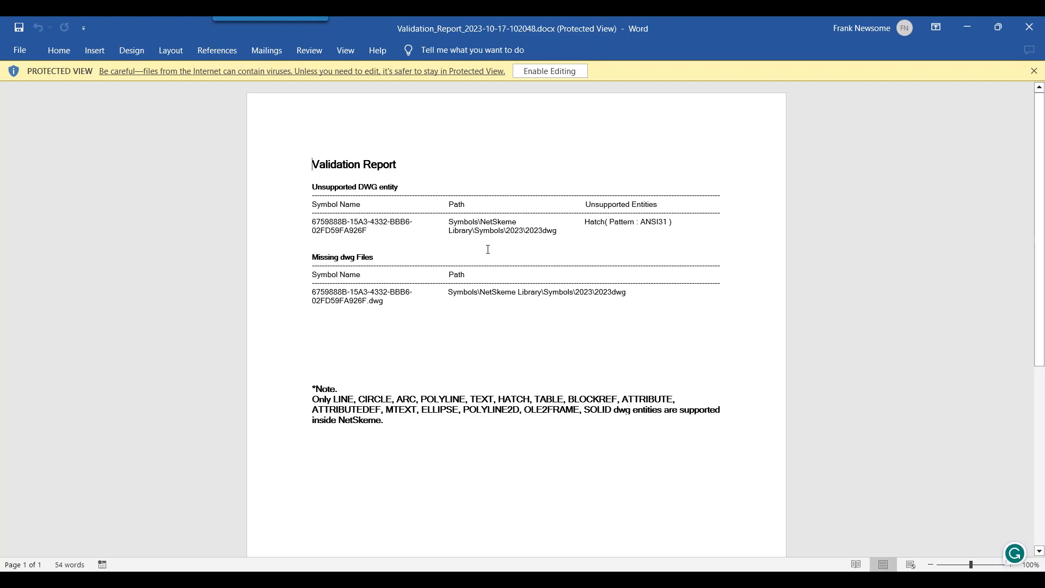
click(327, 580)
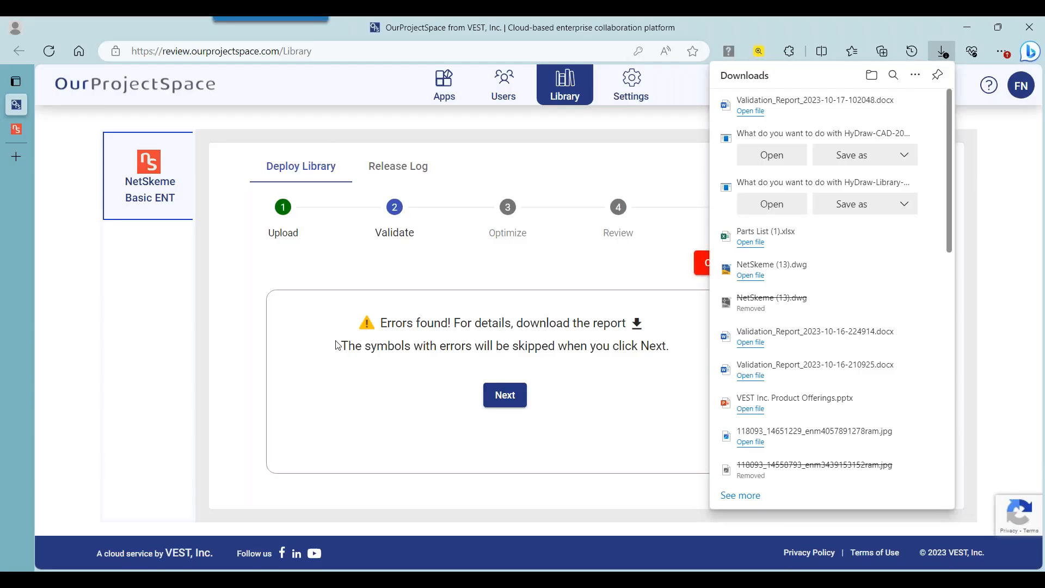
click(544, 254)
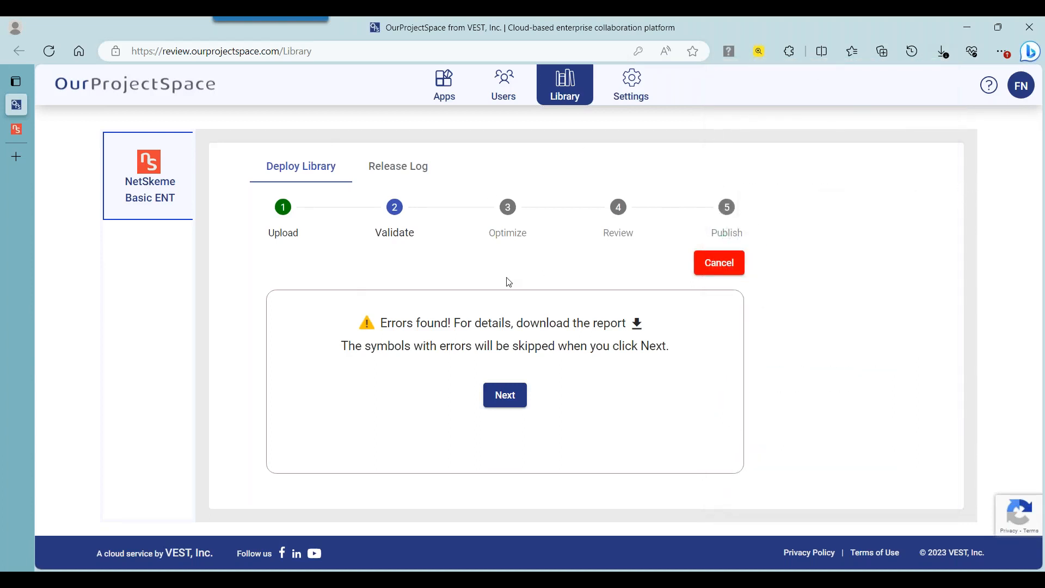
Continue the deployment through Optimize to Review and open the NetSkeme review instance of the uploaded library.
click(505, 393)
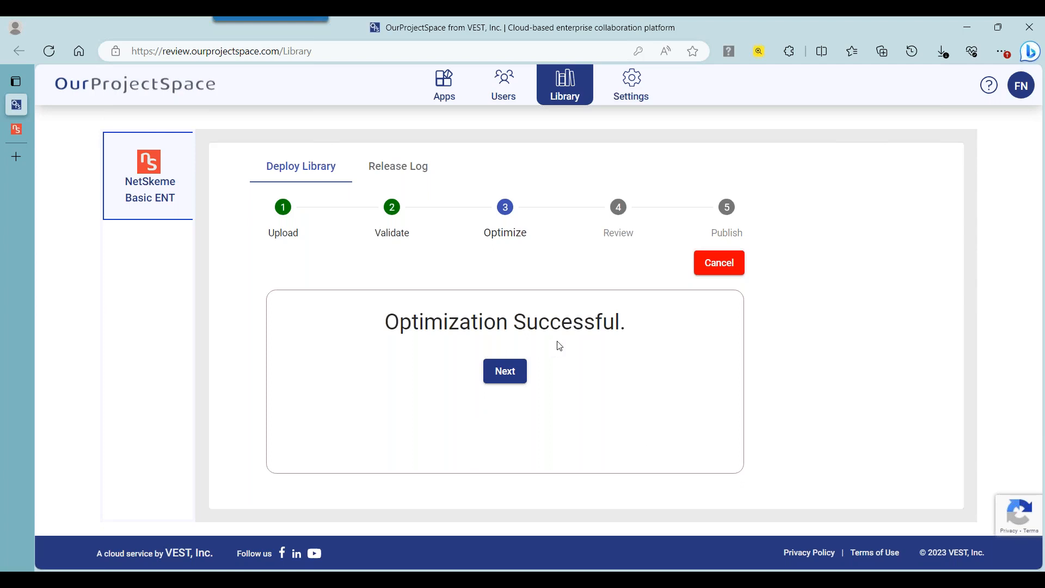
click(512, 380)
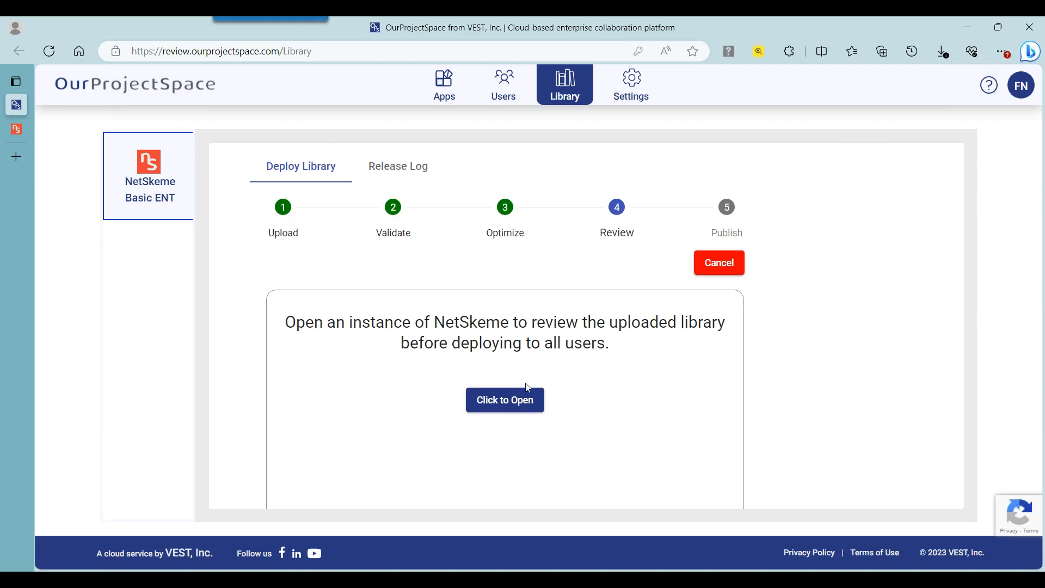
click(526, 403)
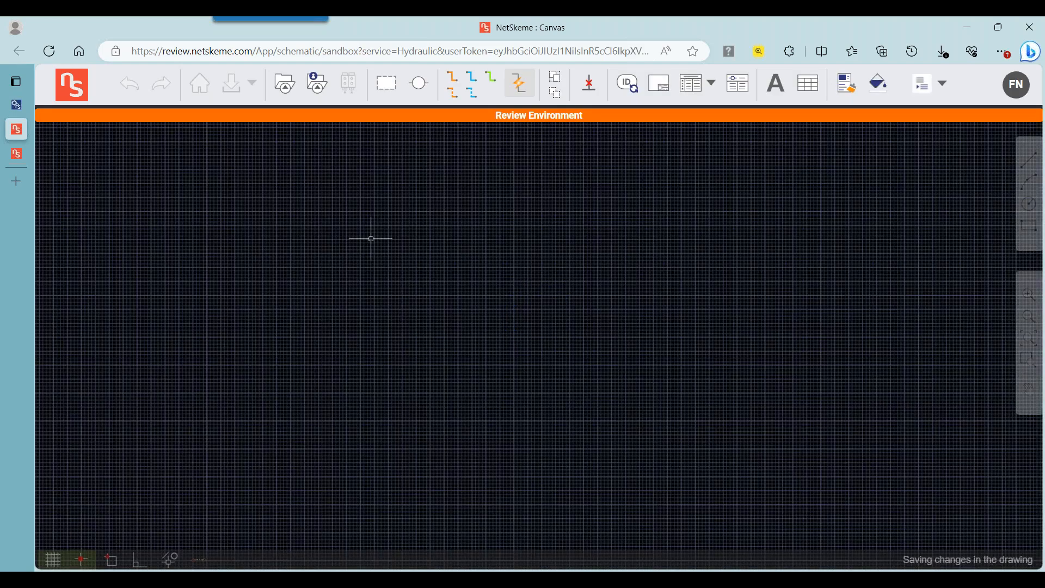
Insert the first Single Solenoid symbol from the corporate library's Directional Control Valves into the review drawing.
click(283, 98)
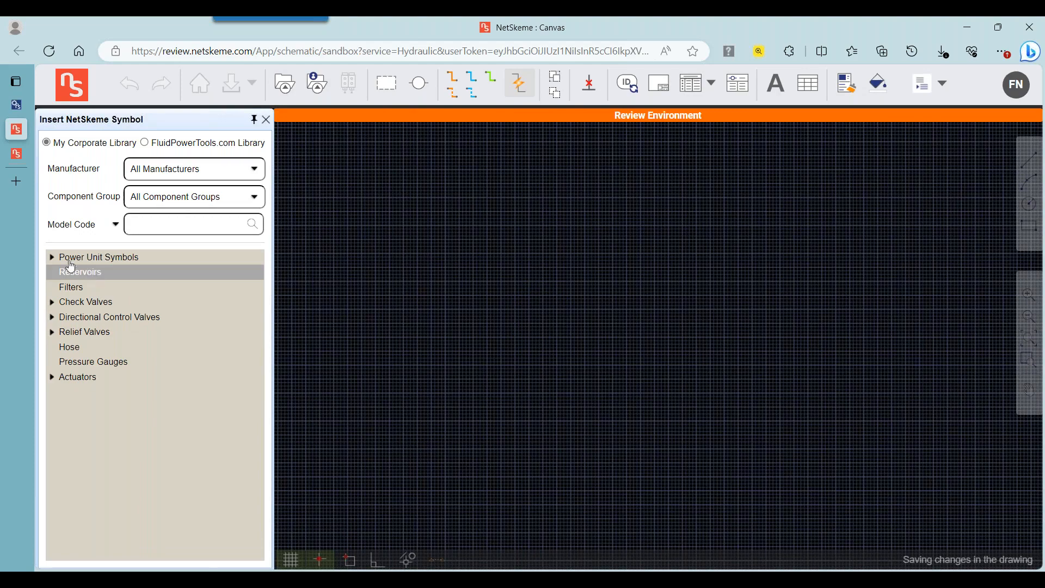
click(109, 317)
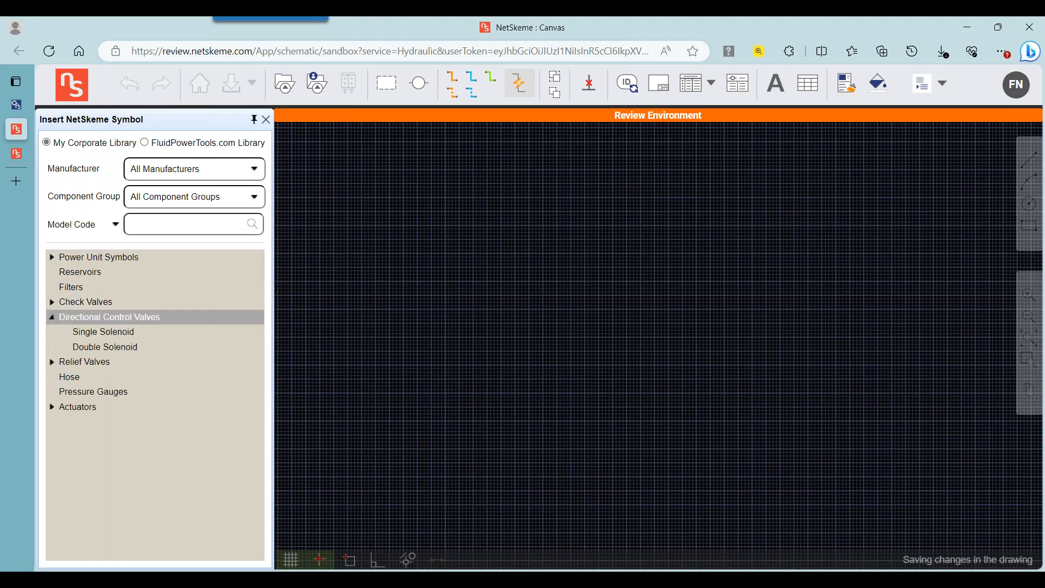
click(93, 333)
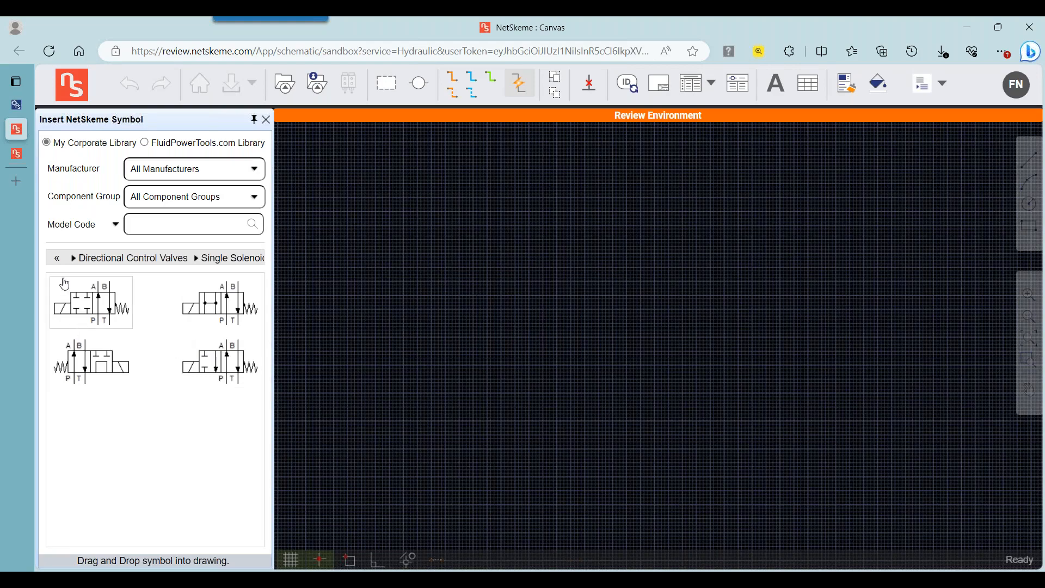
click(93, 315)
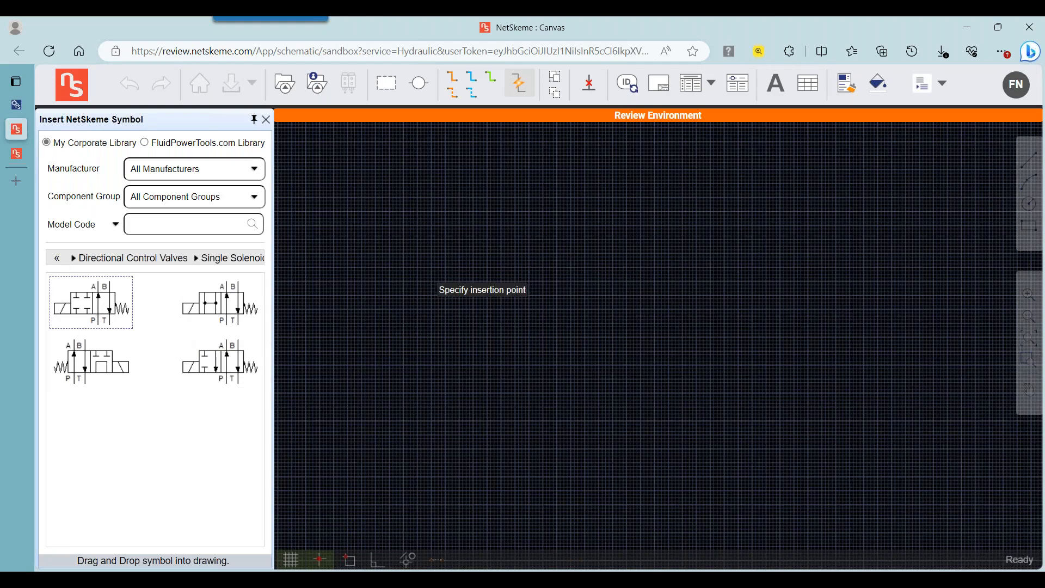
click(428, 273)
Examine the solenoid valve's model properties, including Lead Time and Stock, and leave them without changes.
right_click(423, 261)
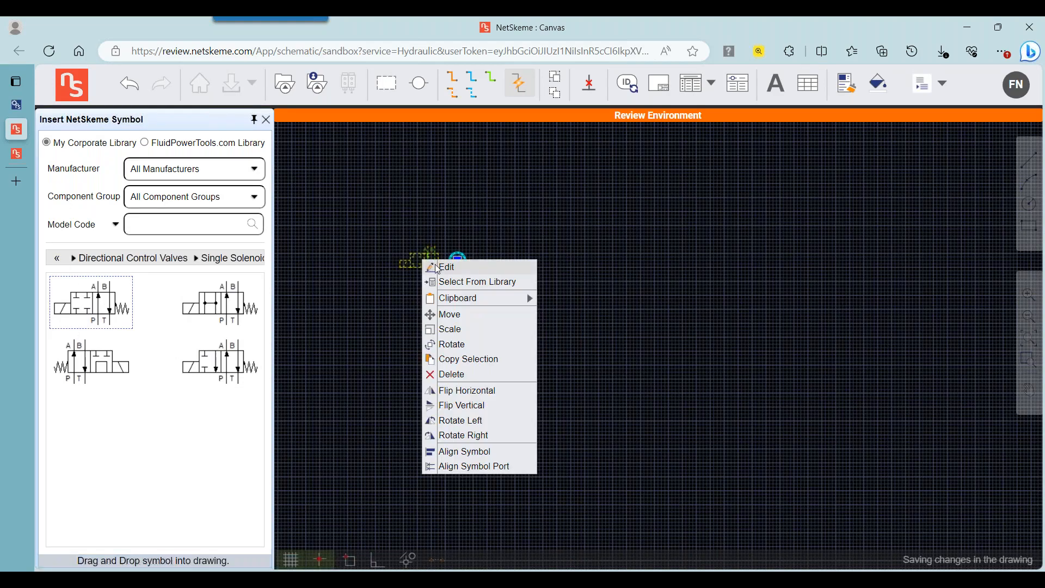
click(438, 268)
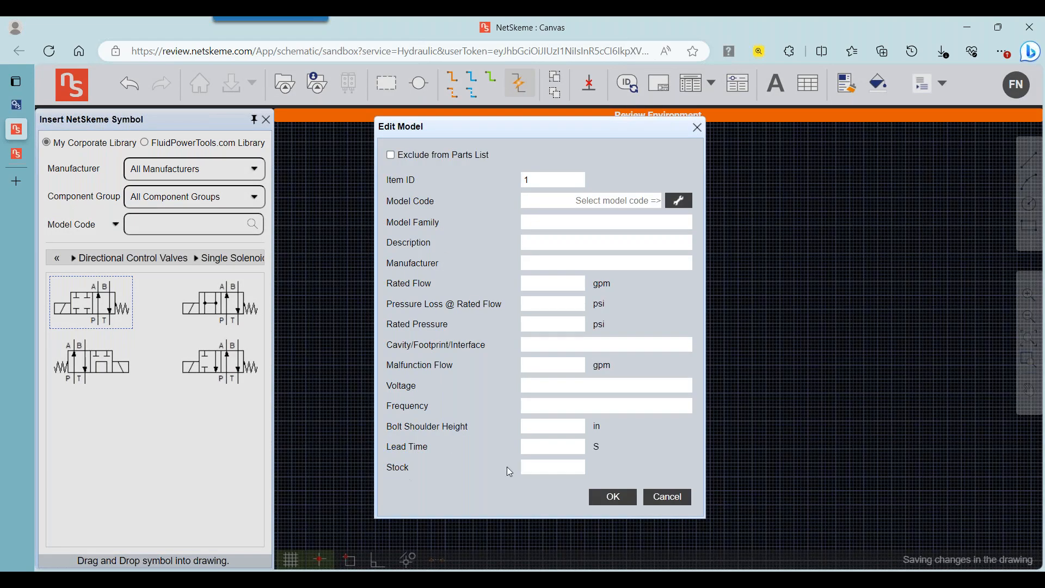
click(668, 497)
Insert the single-element filter symbol beside the valve, accept its model properties, and return to the symbol categories.
click(66, 257)
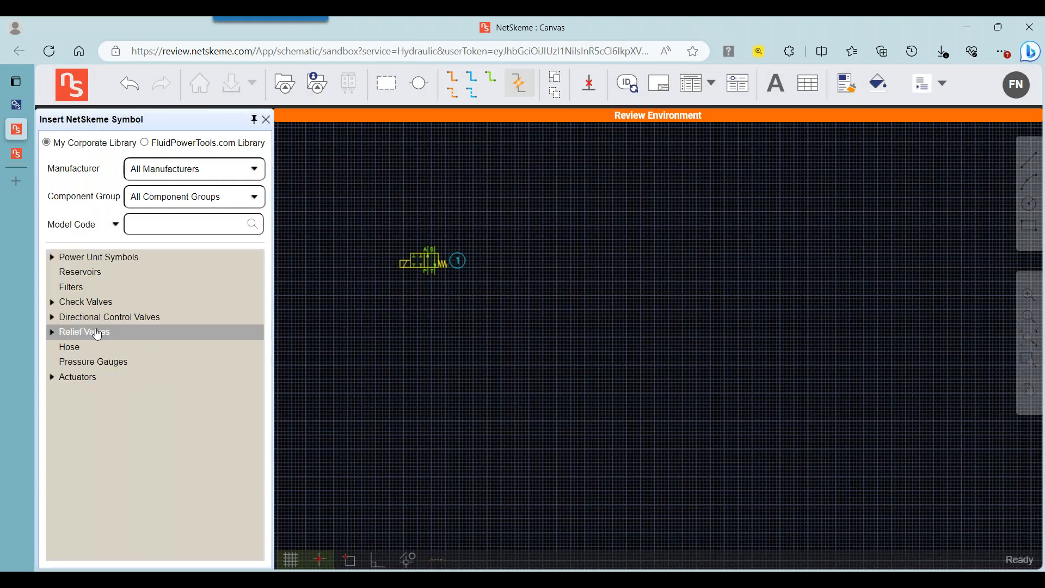
click(72, 287)
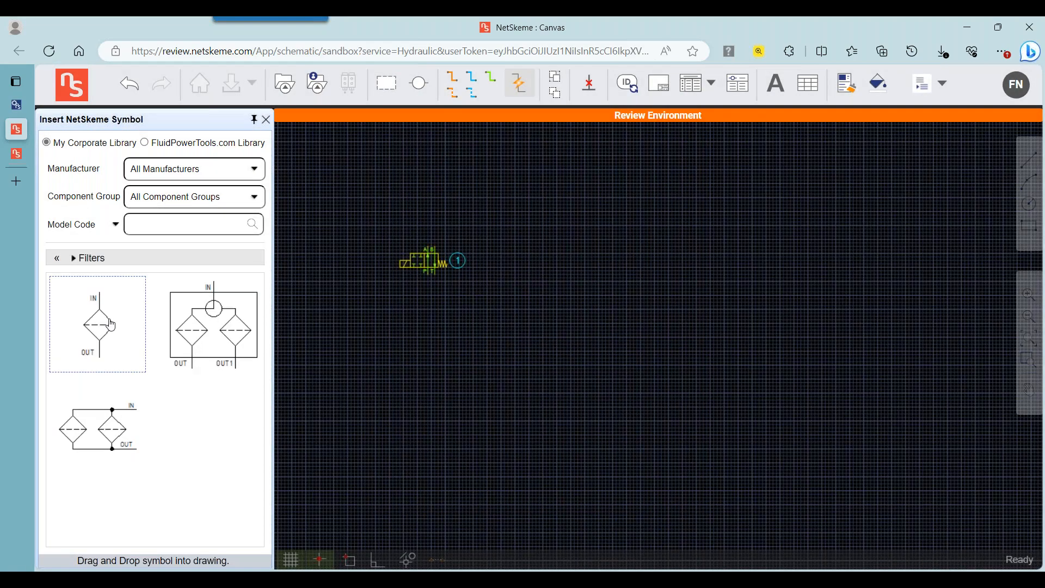
drag(110, 325, 490, 272)
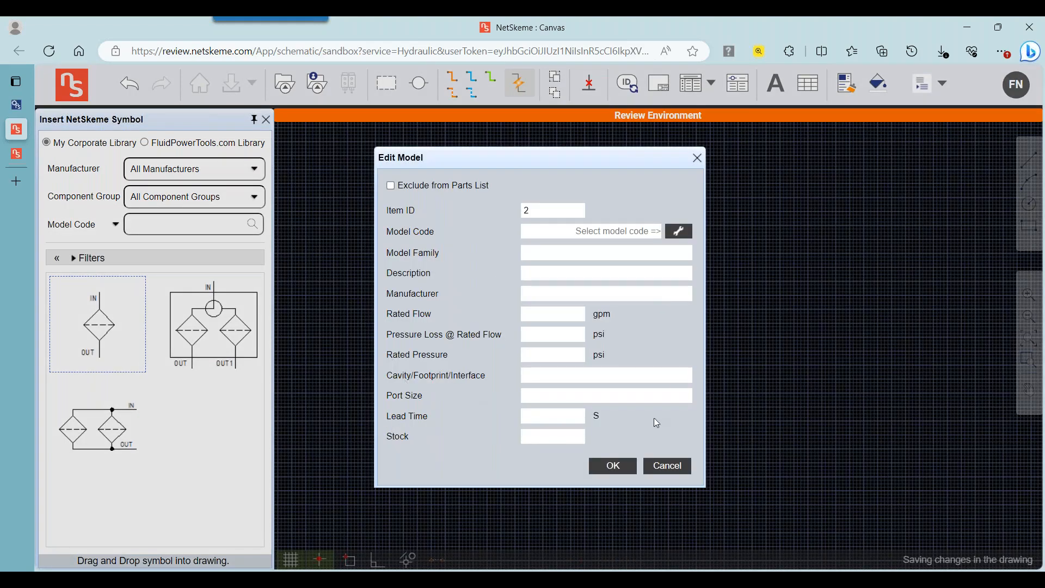
click(599, 469)
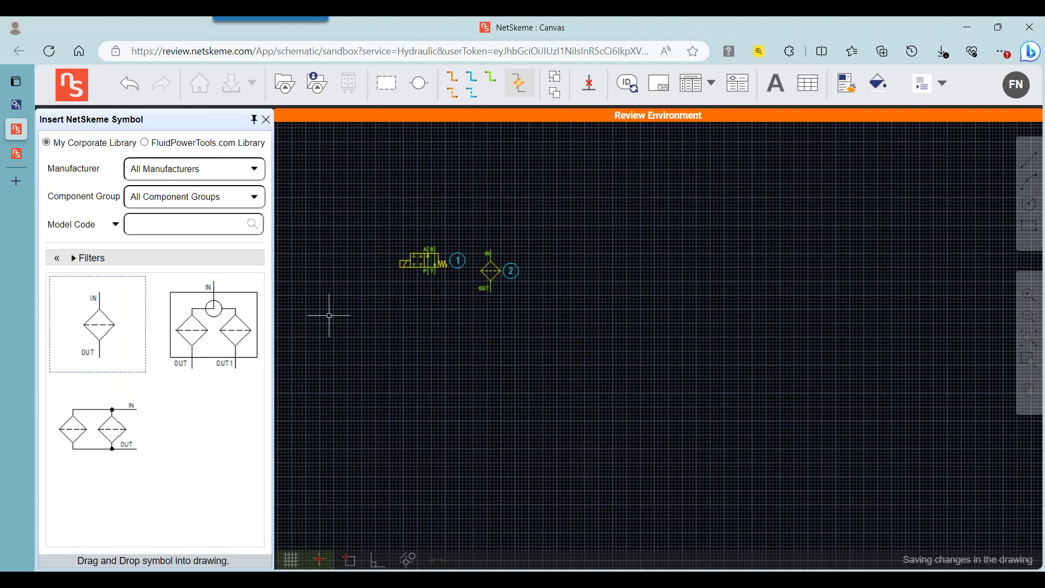
click(55, 259)
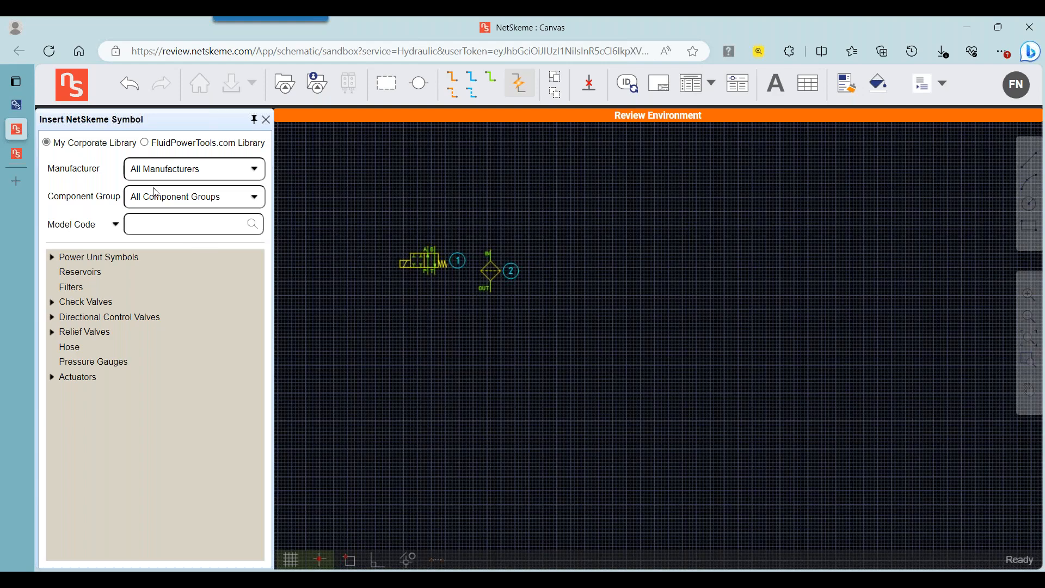
Return to the OurProjectSpace library deployment and advance it from Review to Publish.
mouse_move(25, 110)
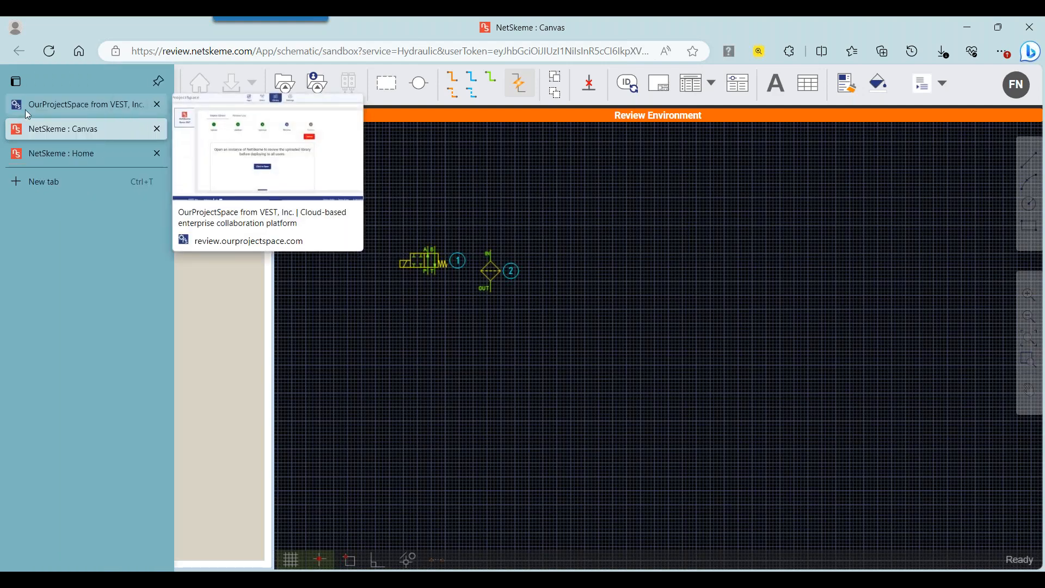
click(25, 110)
scroll(510, 283, down, 1)
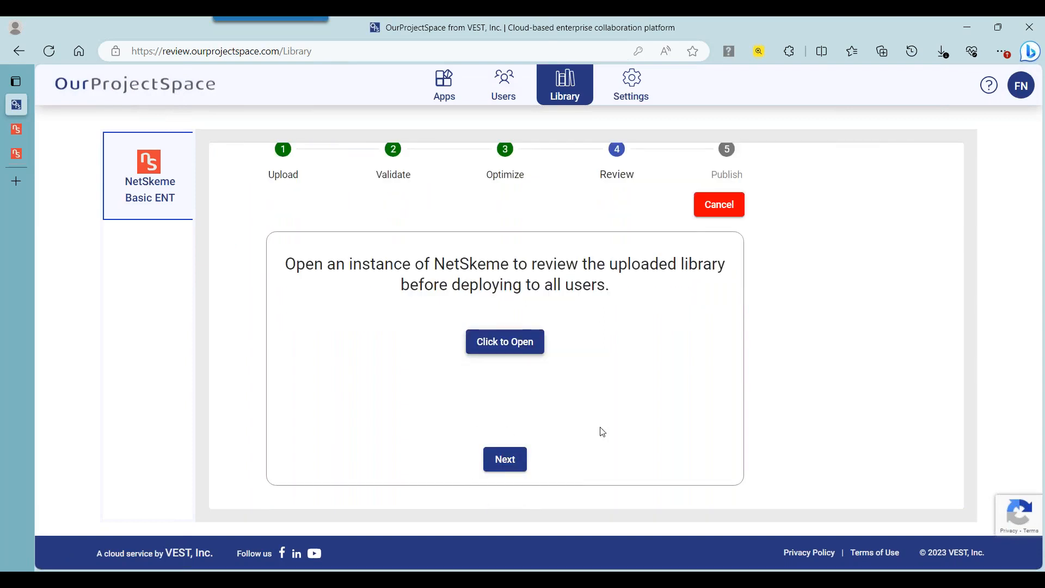
click(521, 460)
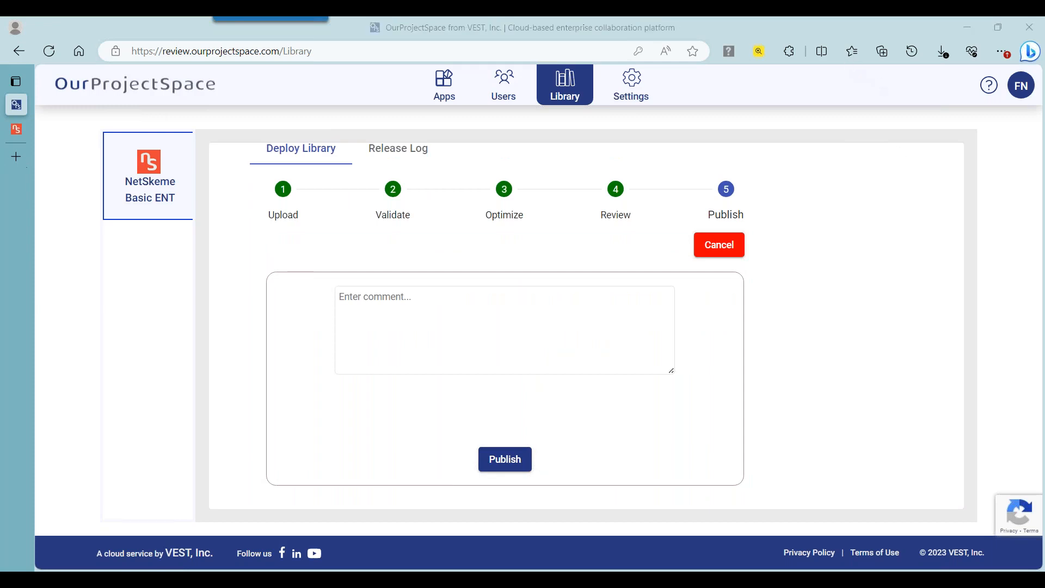
Publish the NetSkeme Basic ENT library with the comment "Full Library Upload".
click(461, 314)
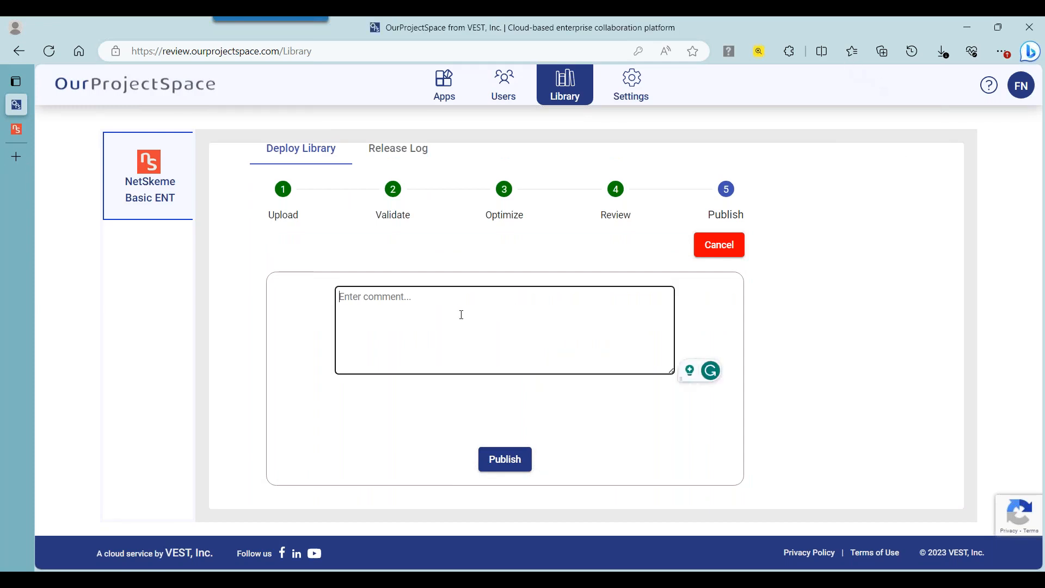
text(Full Library Upload)
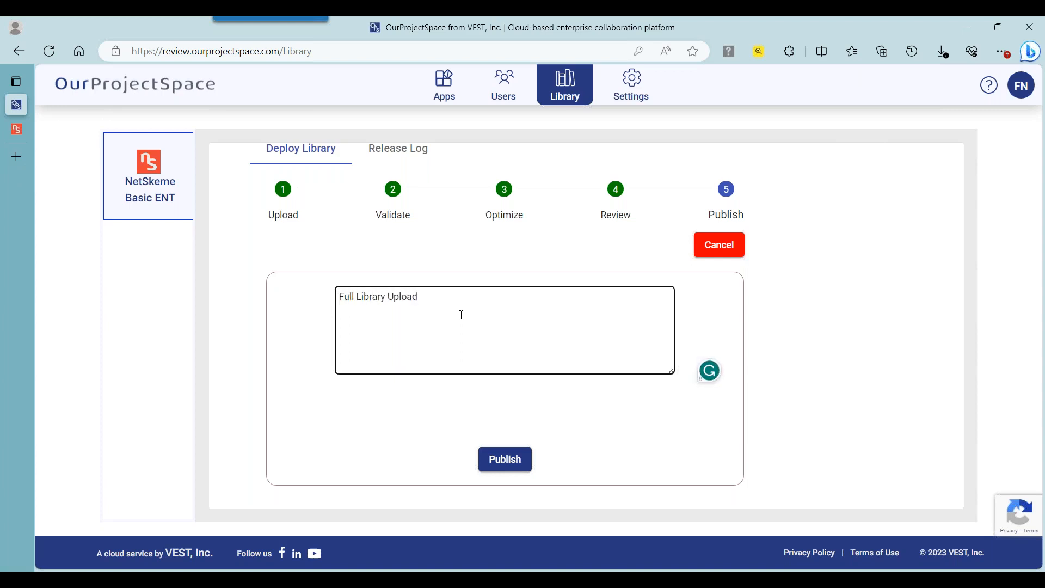
click(484, 451)
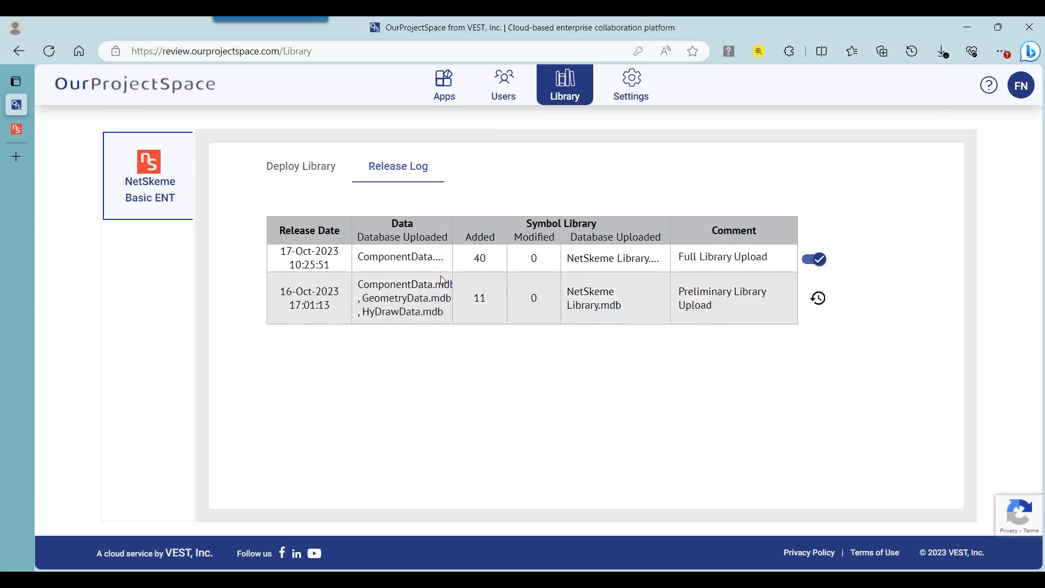
Examine the release log entries for the published library and the upload options for deploying another library version.
mouse_move(471, 273)
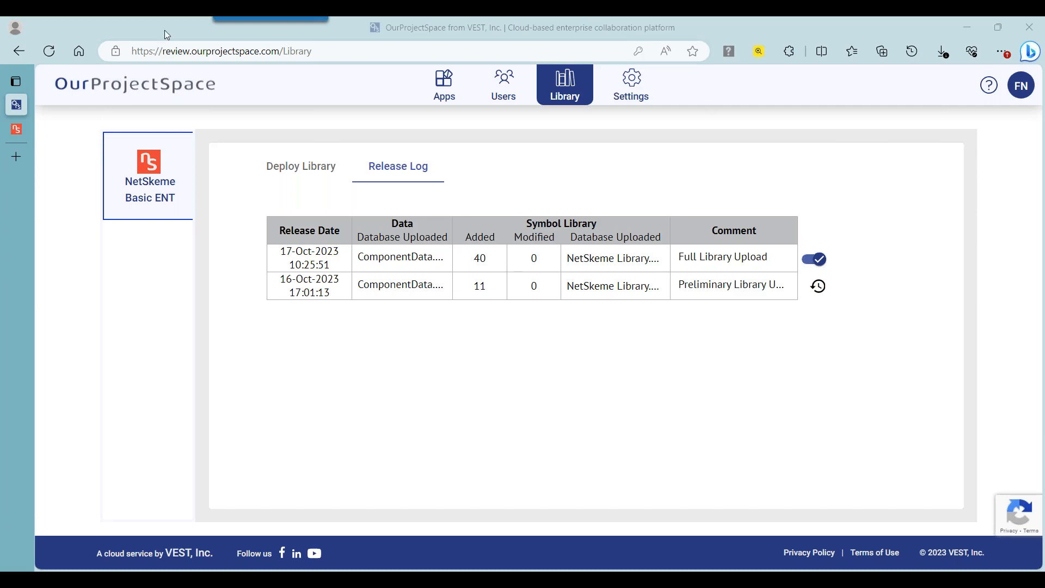
click(283, 165)
scroll(482, 177, down, 1)
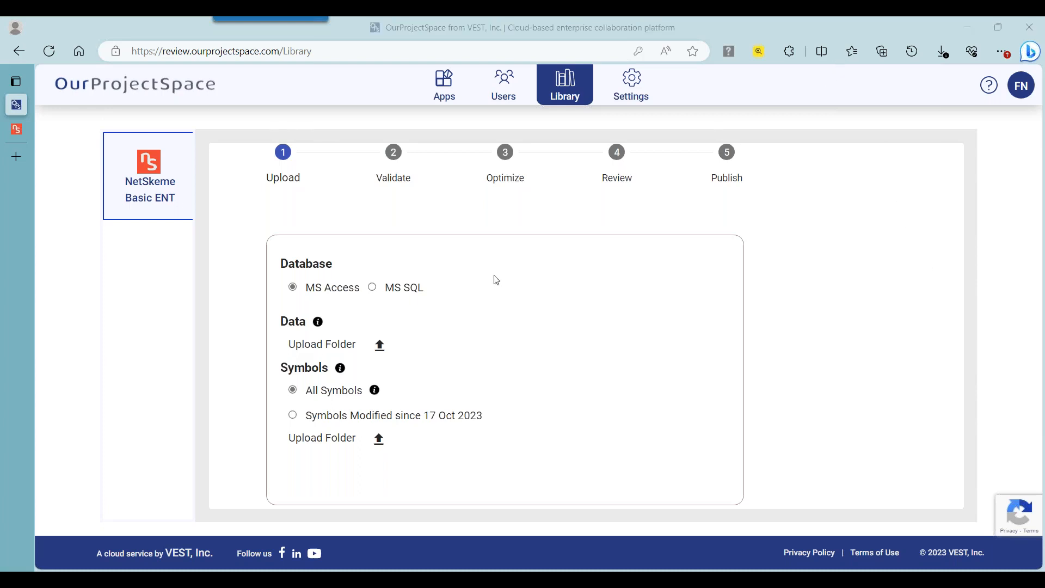
scroll(535, 271, up, 1)
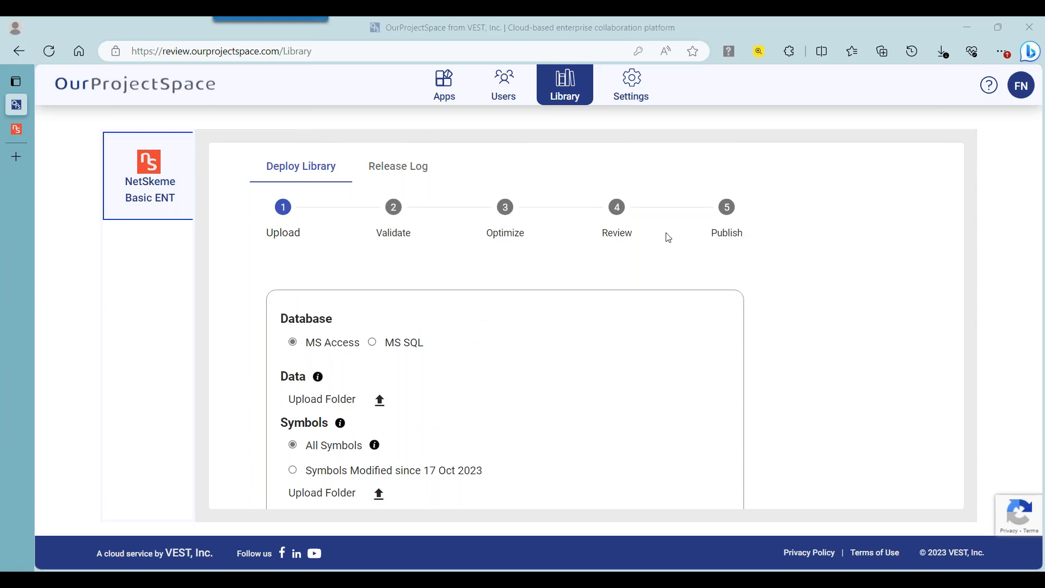
Switch to the NetSkeme home page, reload it and sign in with the prefilled account credentials.
click(21, 134)
click(49, 51)
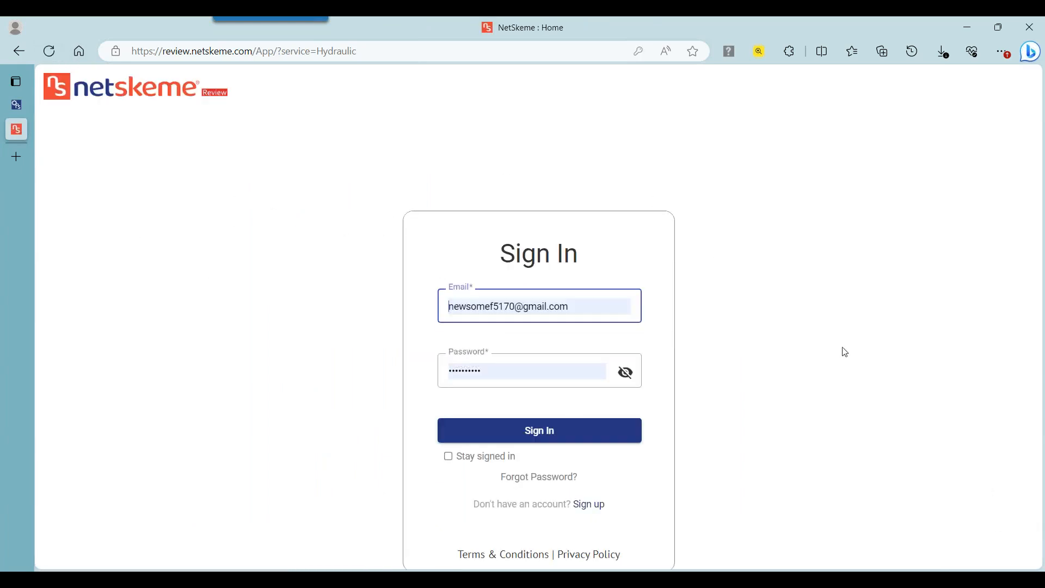
click(548, 434)
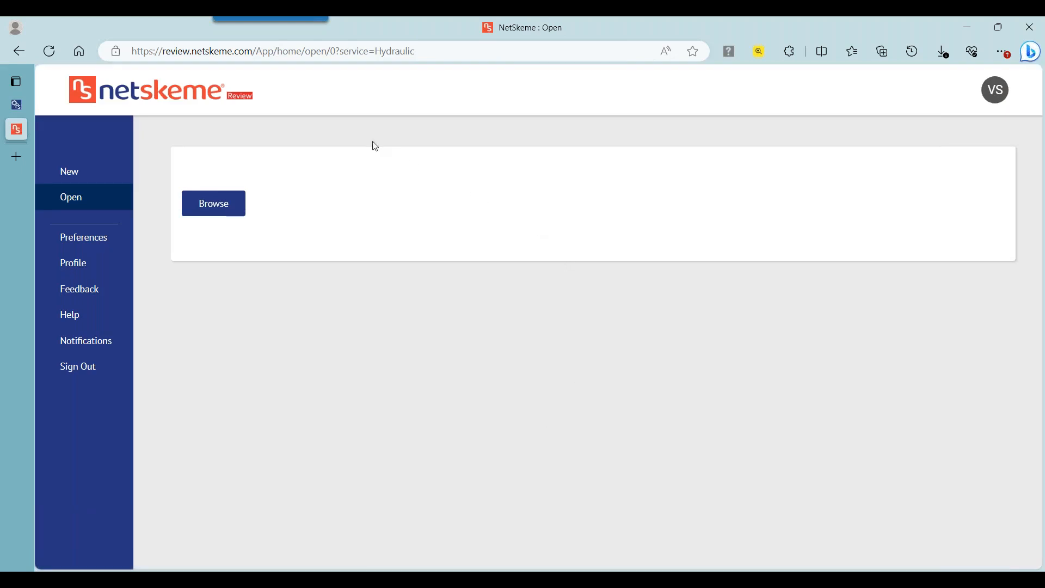
Create a new drawing with the VEST title block and open the corporate symbol library for insertion.
click(127, 173)
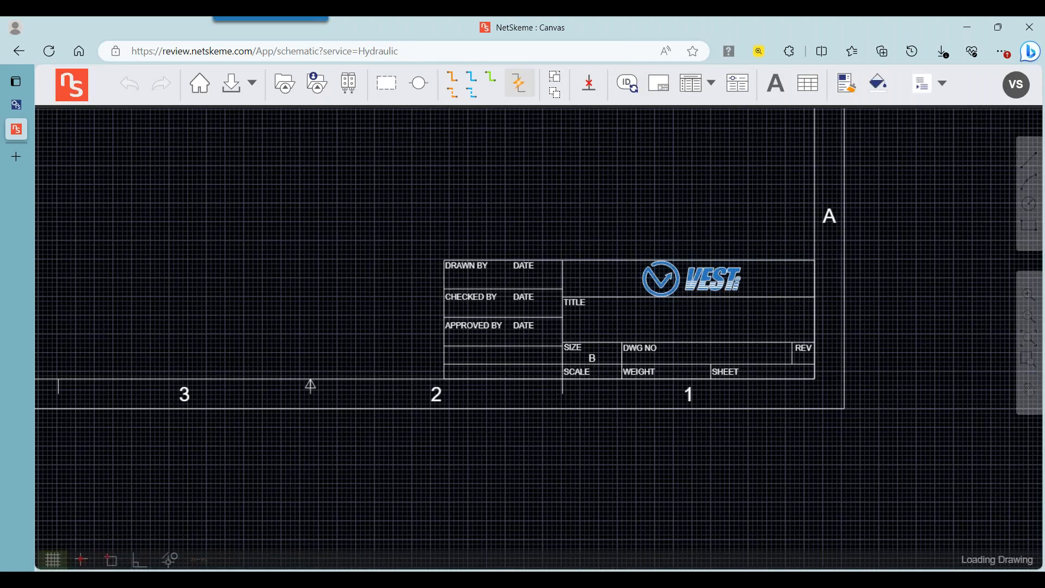
scroll(267, 277, down, 2)
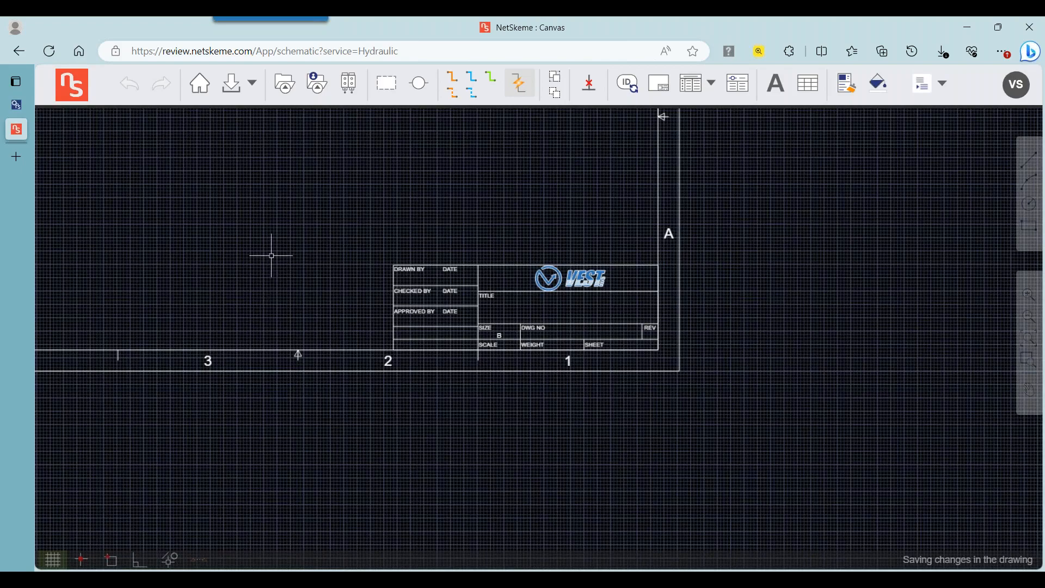
drag(331, 282, 337, 283)
click(293, 85)
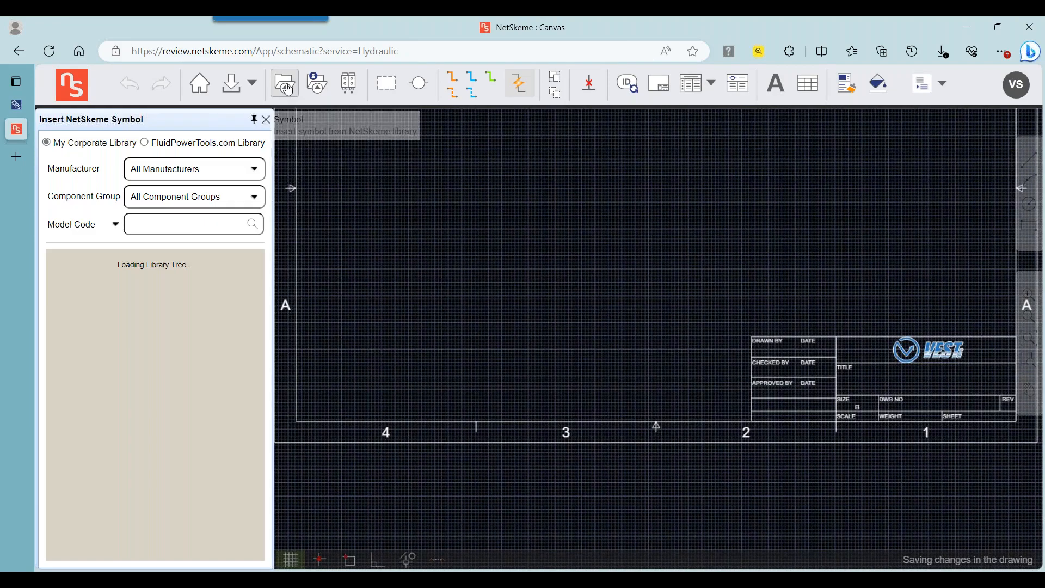
drag(518, 244, 556, 361)
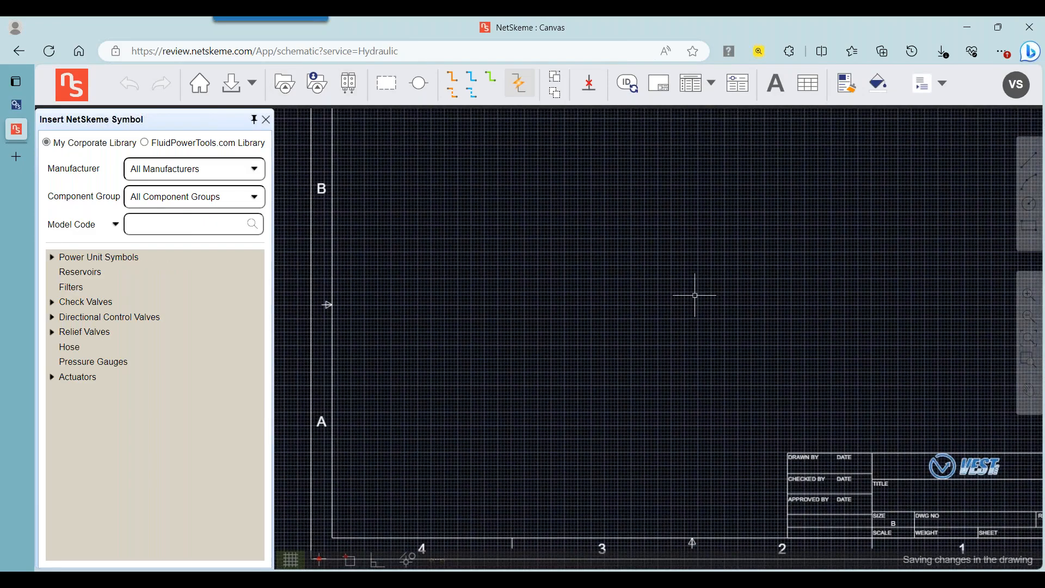
mouse_move(693, 296)
mouse_down()
mouse_move(565, 313)
mouse_move(596, 349)
mouse_up()
scroll(577, 308, down, 2)
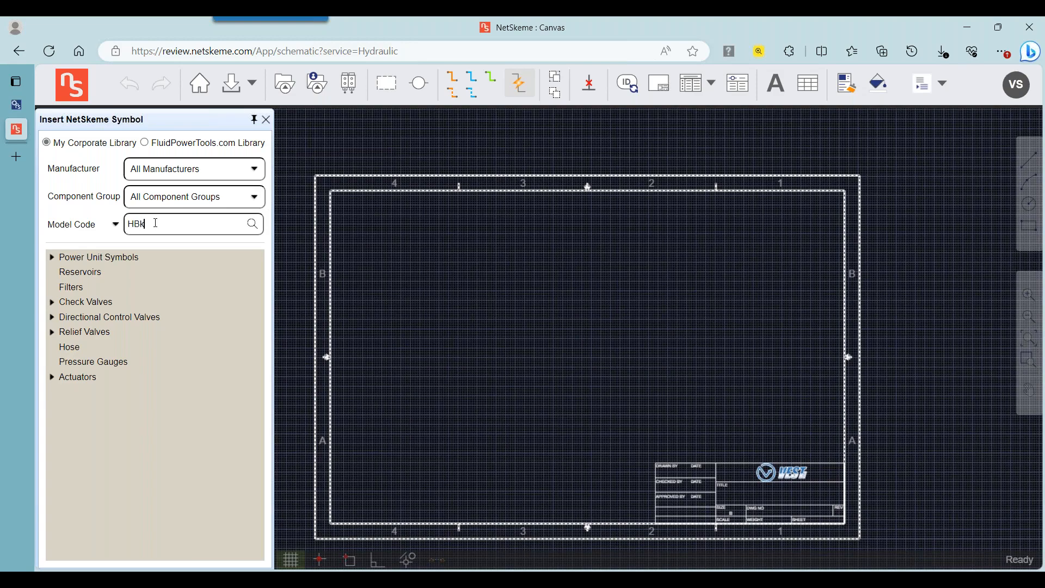
Search the corporate library for model code HBK05 and insert its linked filter symbol inside the drawing border.
key(Return)
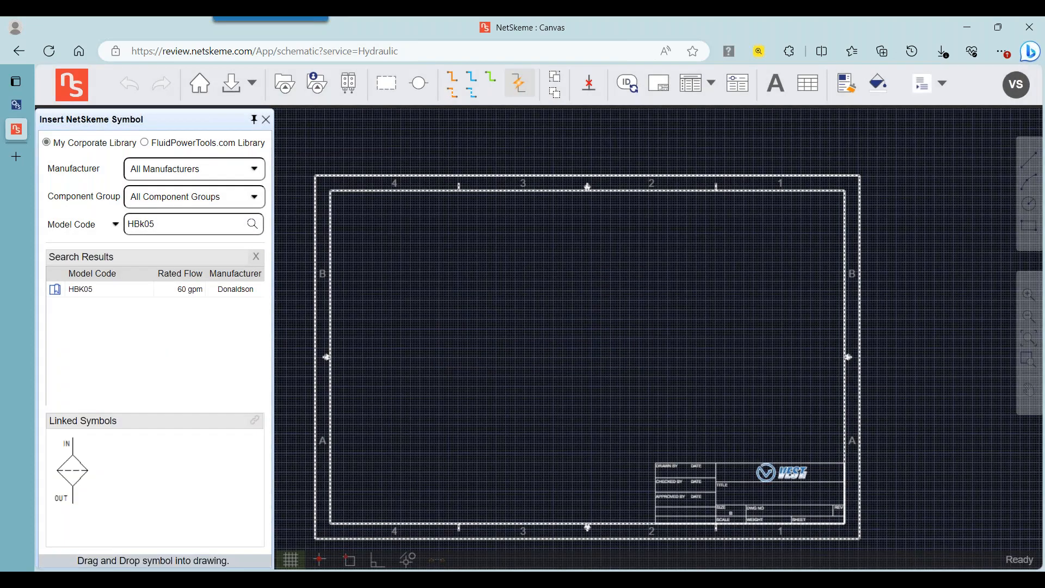
click(116, 297)
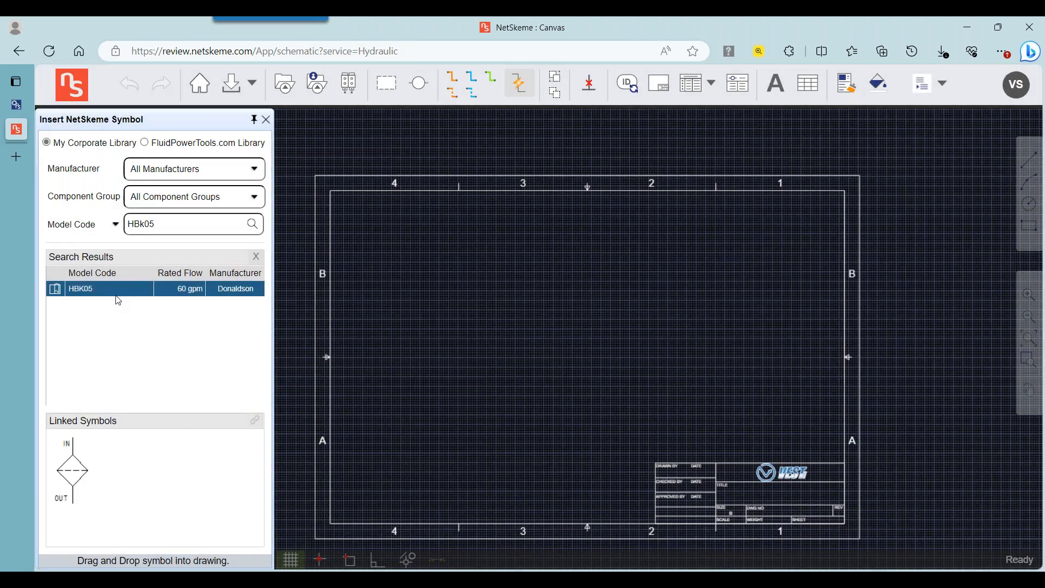
drag(75, 480, 519, 403)
scroll(521, 399, up, 2)
click(518, 405)
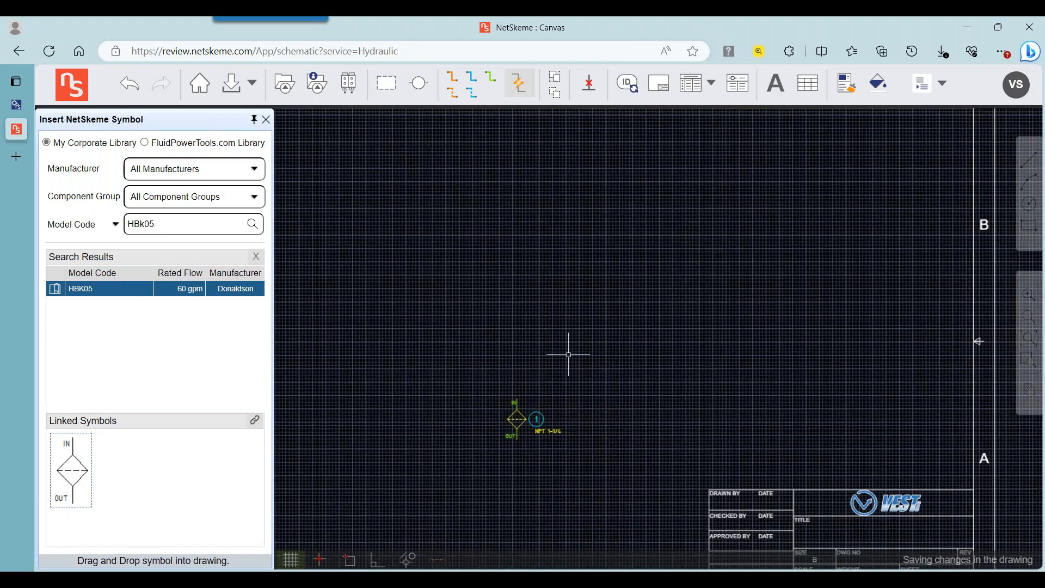
Examine the inserted filter's model properties, including Lead Time and Stock, and leave them without changes.
scroll(646, 286, up, 2)
double_click(543, 283)
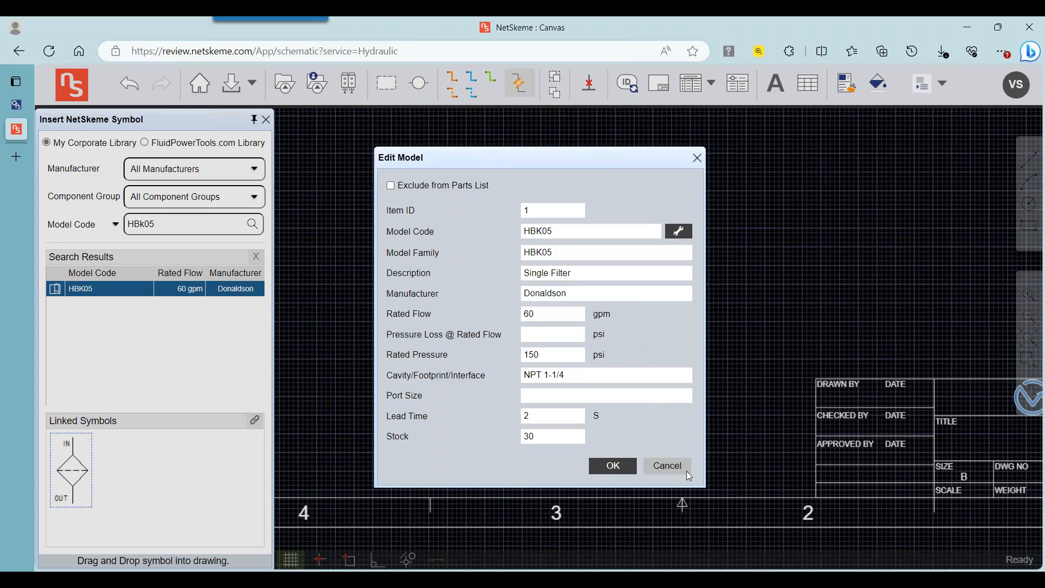
click(668, 466)
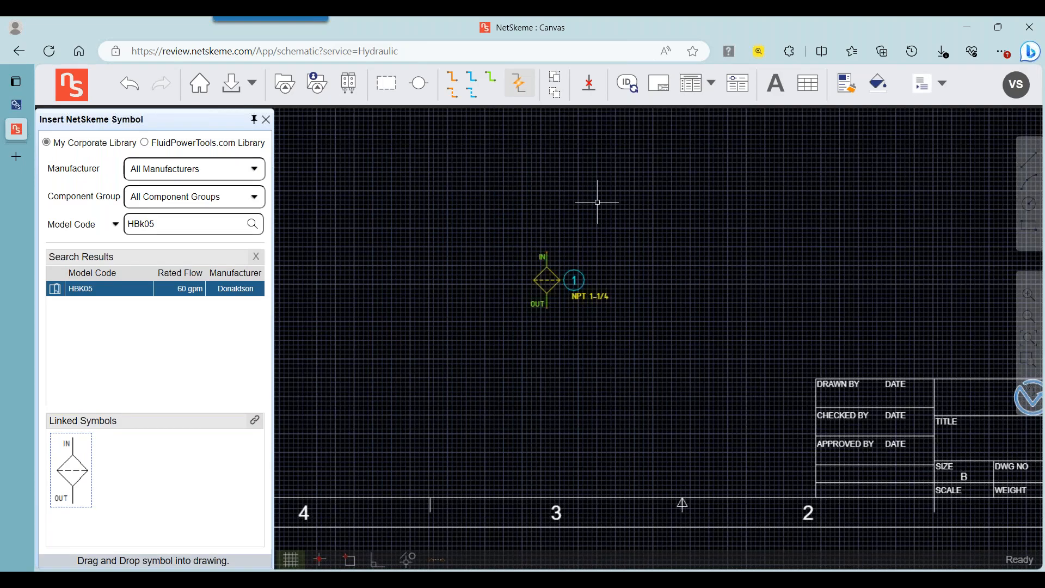
Close the model search results and insert the single pump from Power Unit Symbols to the left of the filter.
click(256, 257)
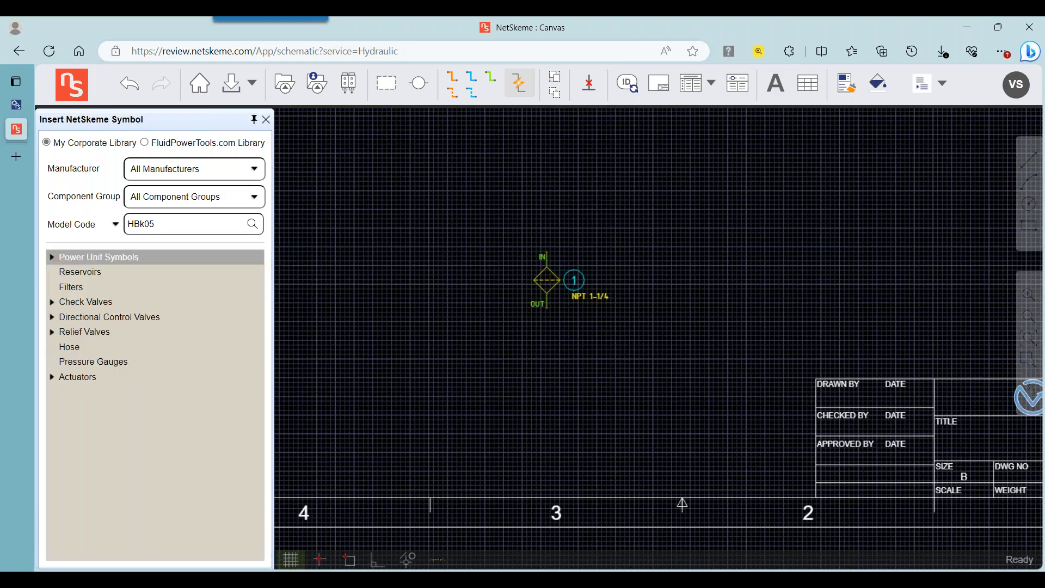
click(53, 261)
click(85, 274)
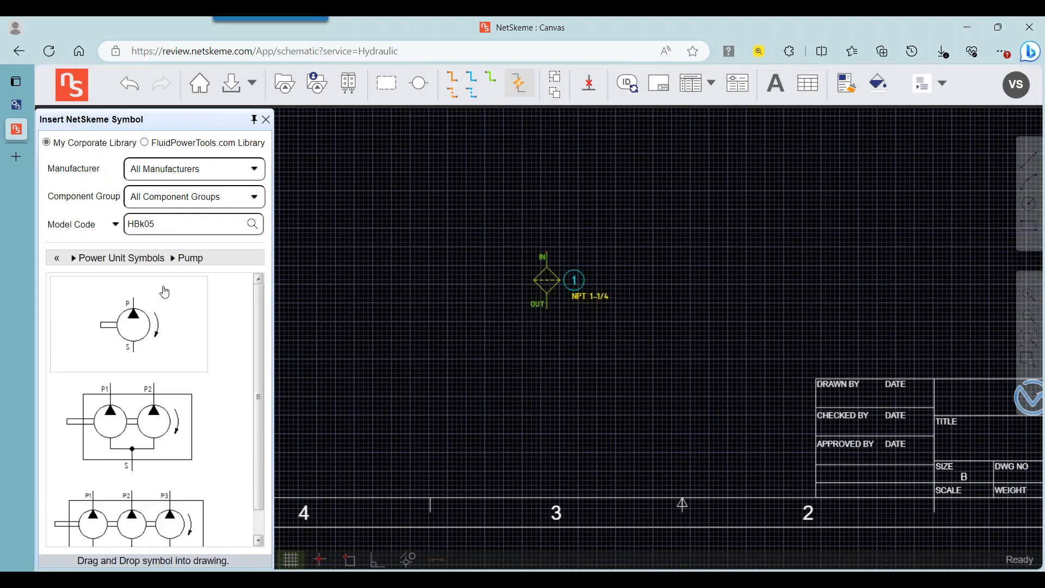
mouse_move(165, 292)
mouse_down()
mouse_move(413, 308)
mouse_move(409, 255)
mouse_up()
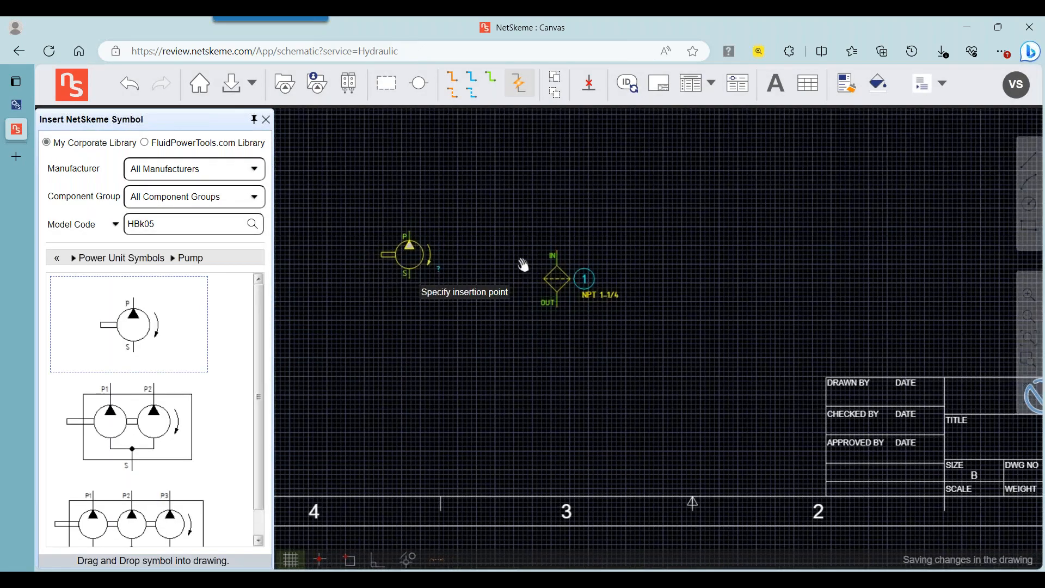
click(500, 265)
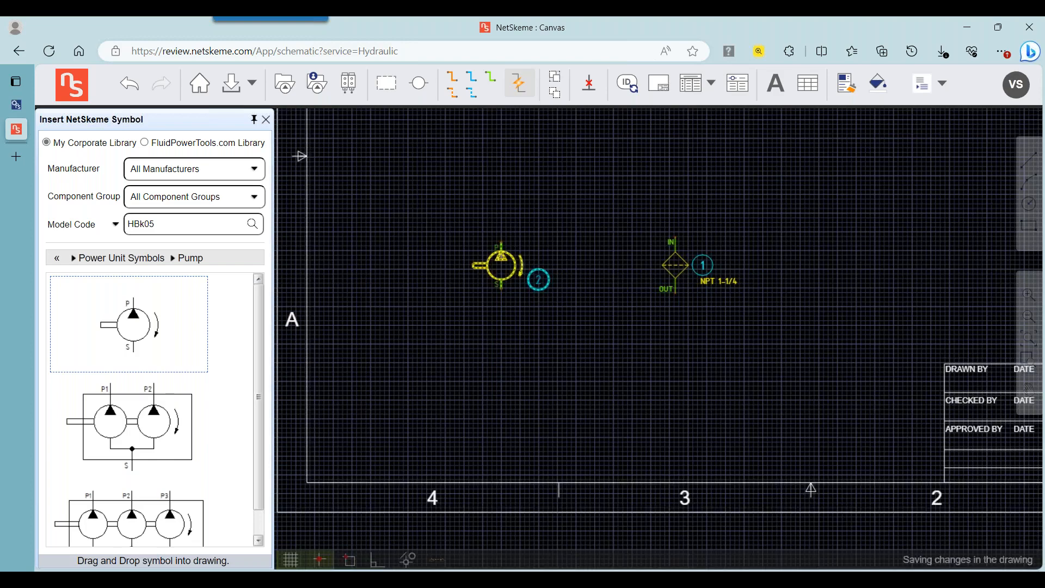
Examine the pump's model properties down to Stock and close them without changes.
double_click(500, 267)
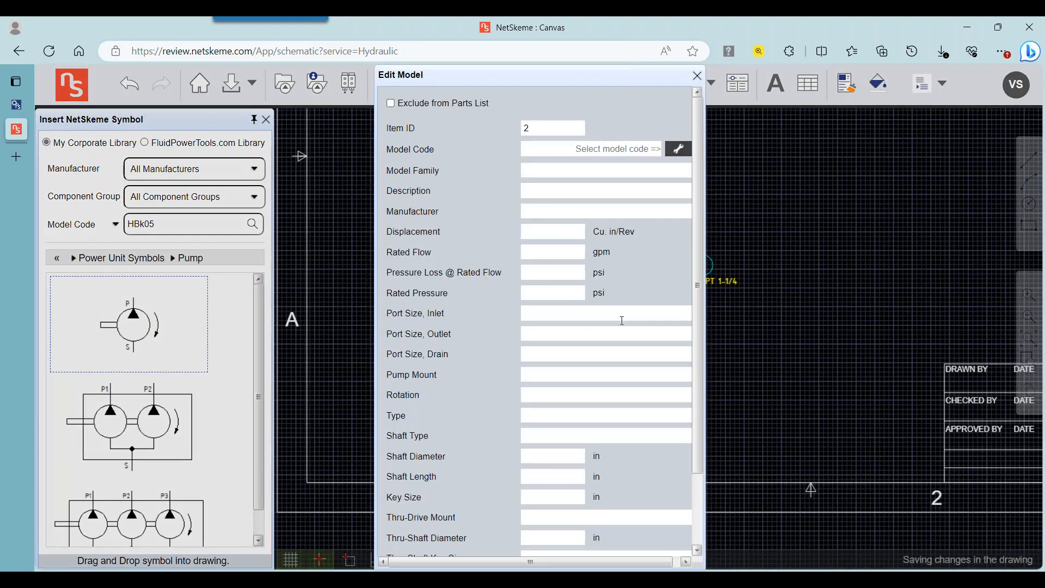
scroll(690, 279, down, 3)
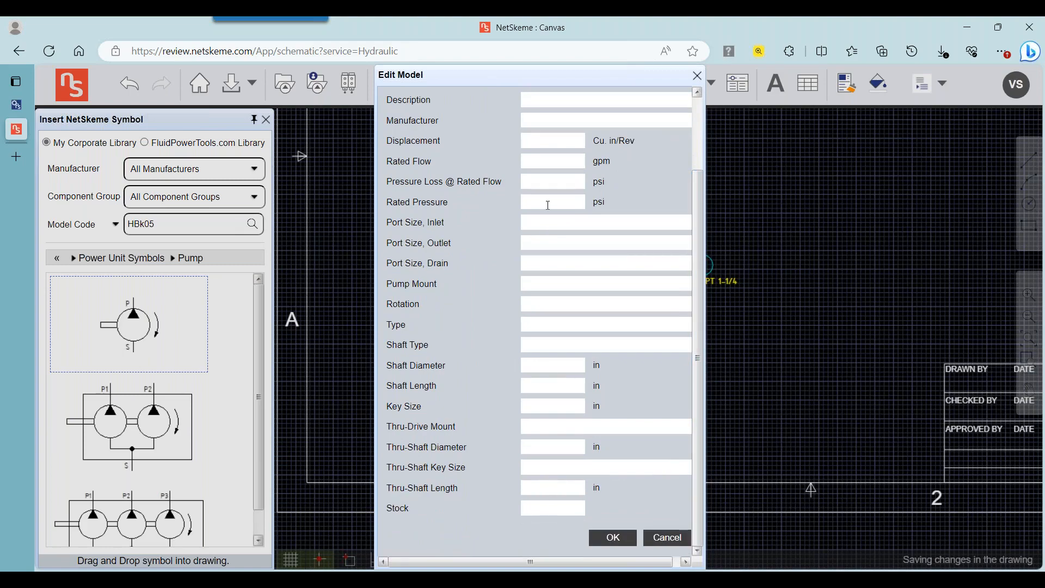
click(553, 303)
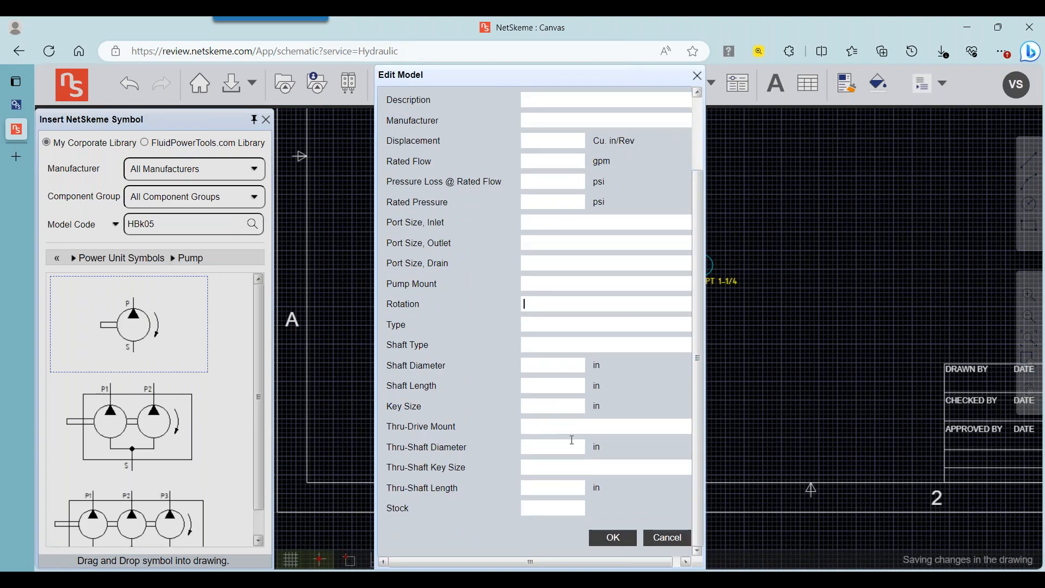
click(659, 538)
Insert the Electric Motor symbol from Power Unit Symbols to the left of the pump's shaft.
click(55, 261)
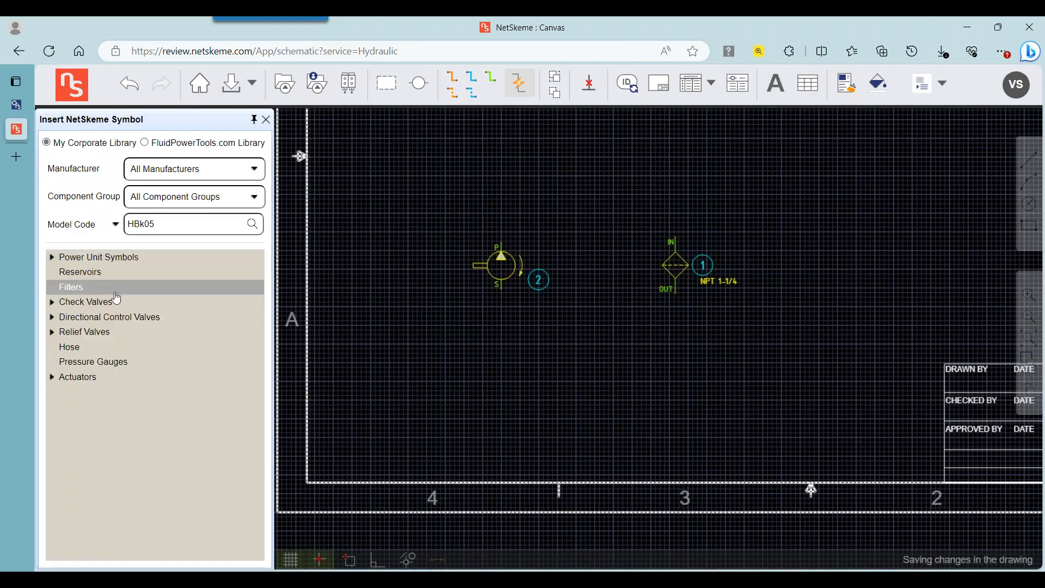
click(90, 257)
click(102, 288)
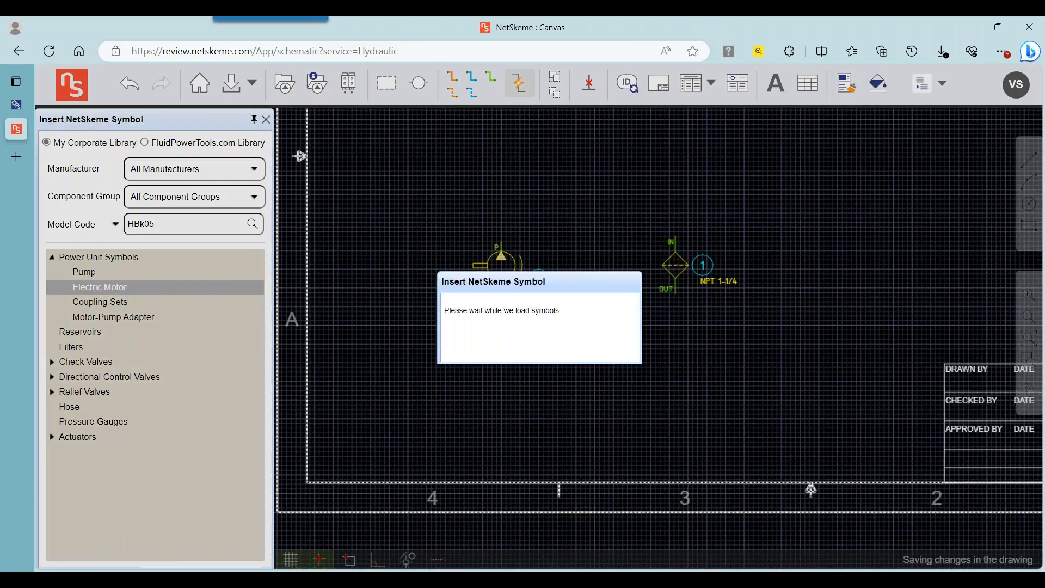
click(78, 297)
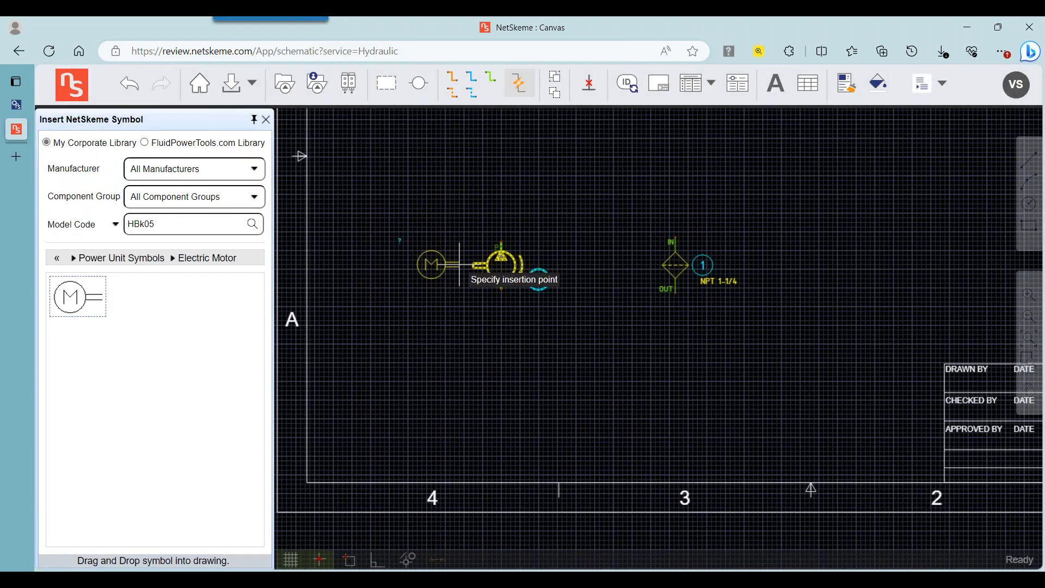
Insert the Coupling Sets symbol from Power Unit Symbols between the electric motor and the pump shaft.
click(57, 258)
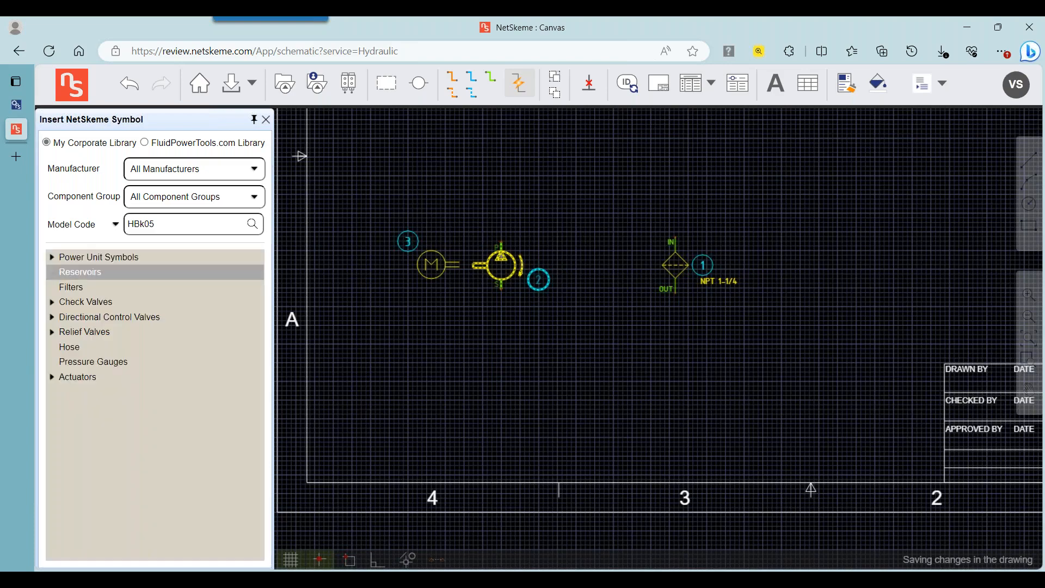
click(93, 263)
click(105, 301)
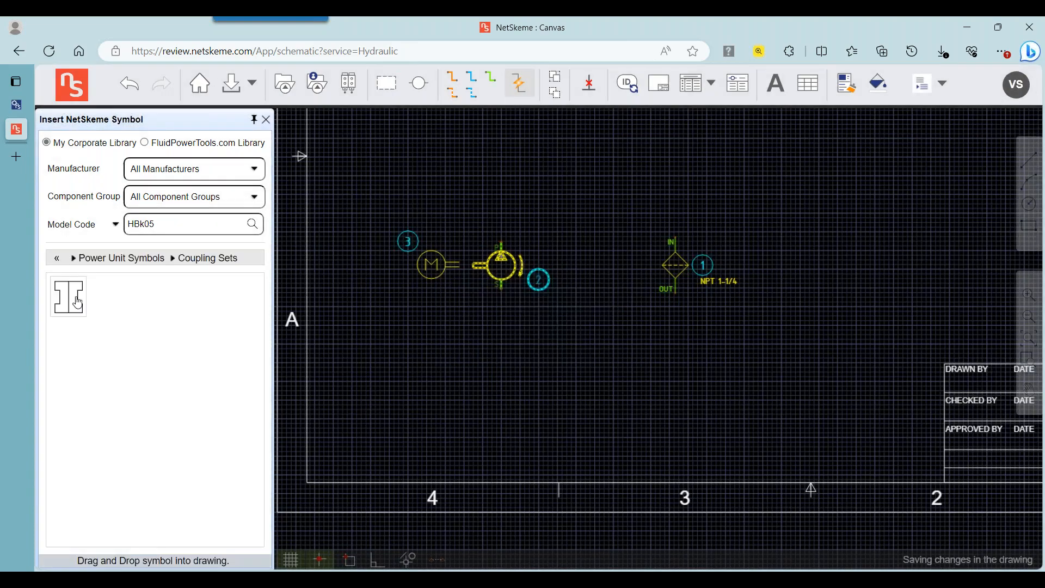
drag(80, 297, 472, 272)
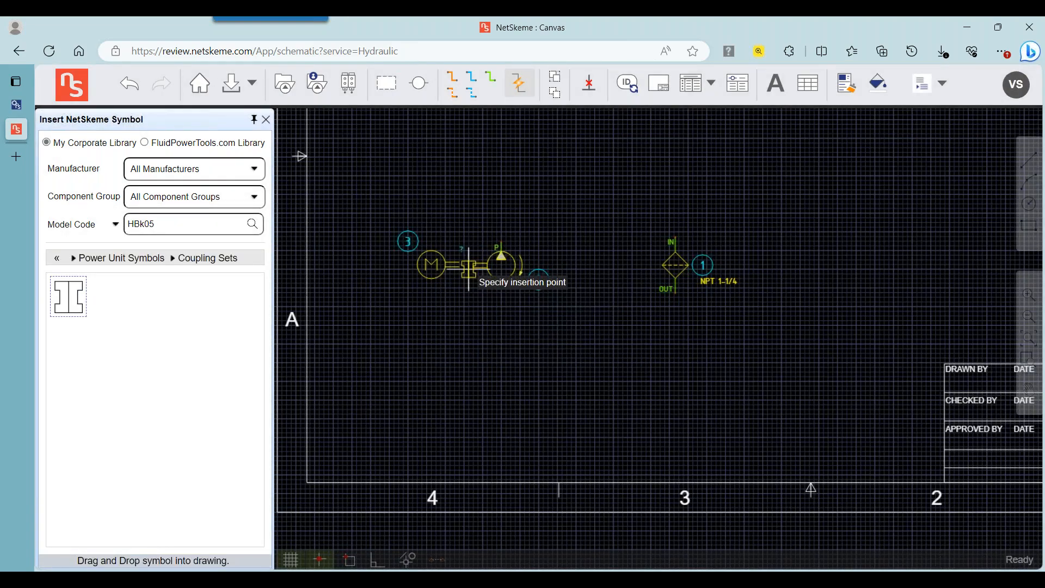
scroll(469, 268, up, 3)
click(457, 261)
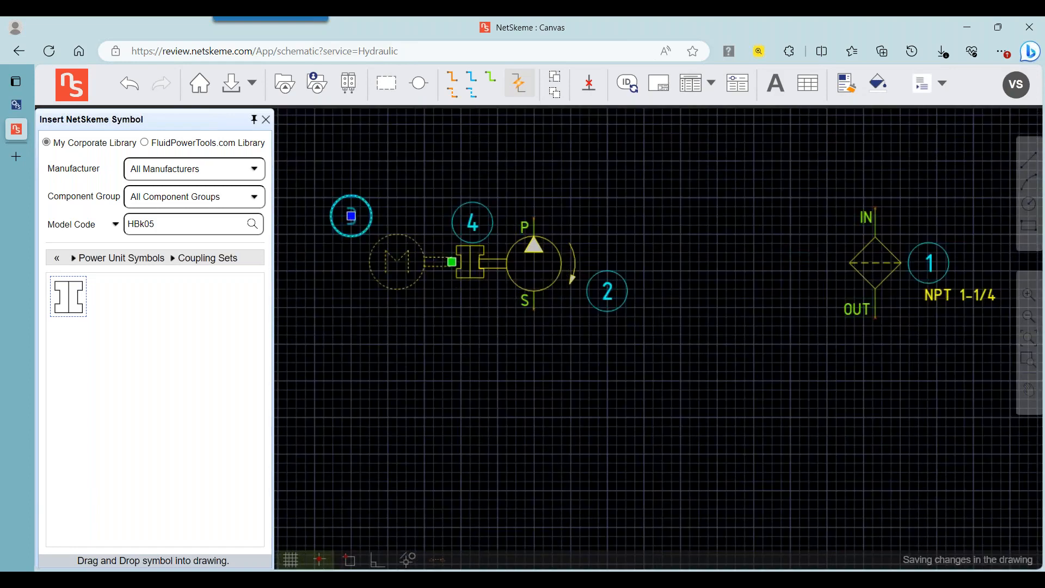
Move the electric motor closer to the coupling and exclude the pump from the parts list.
drag(447, 260, 455, 262)
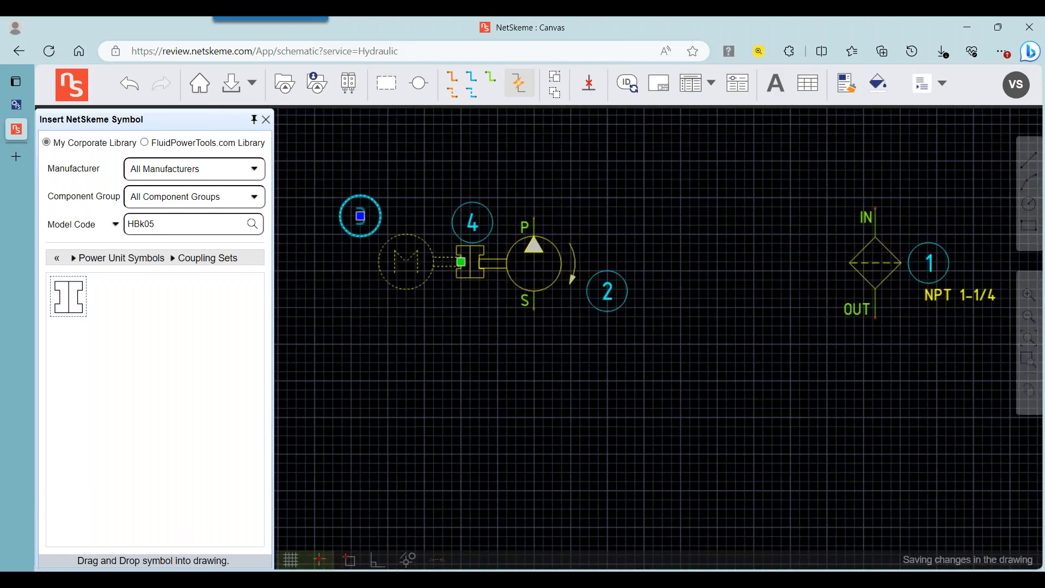
double_click(534, 285)
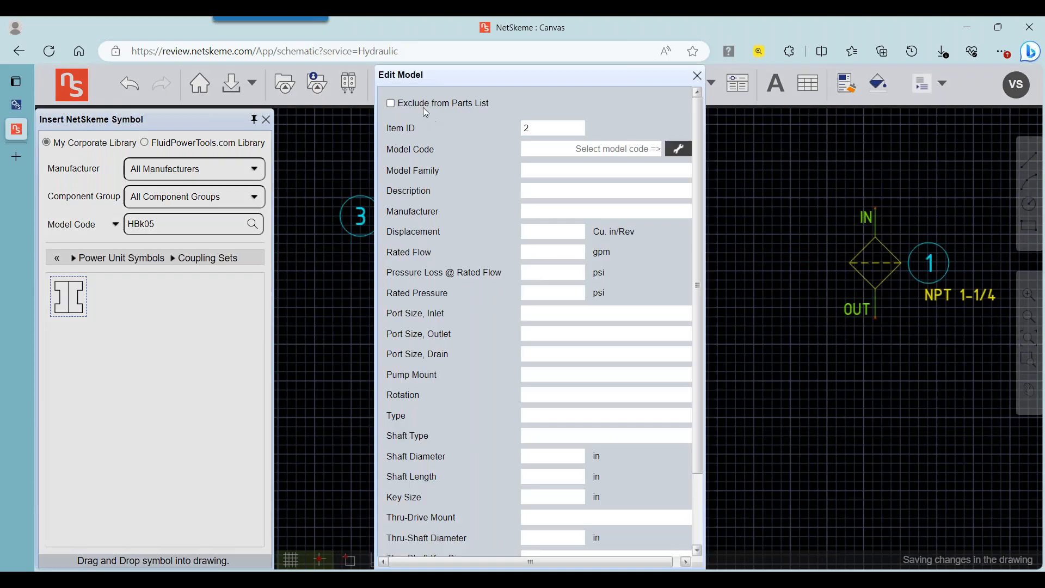
scroll(566, 488, down, 3)
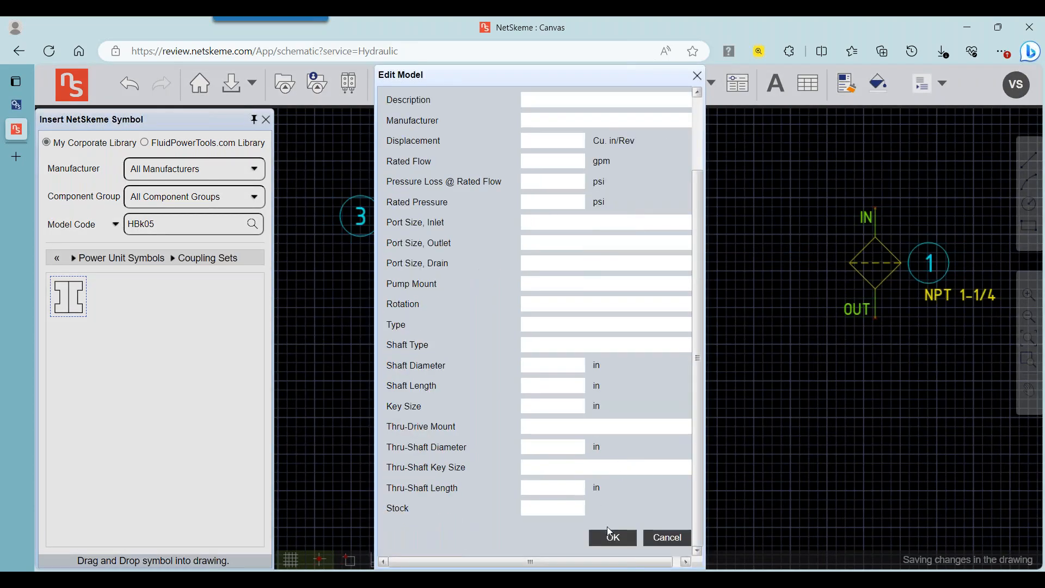
click(609, 531)
Exclude the coupling set and the electric motor from the parts list.
double_click(468, 262)
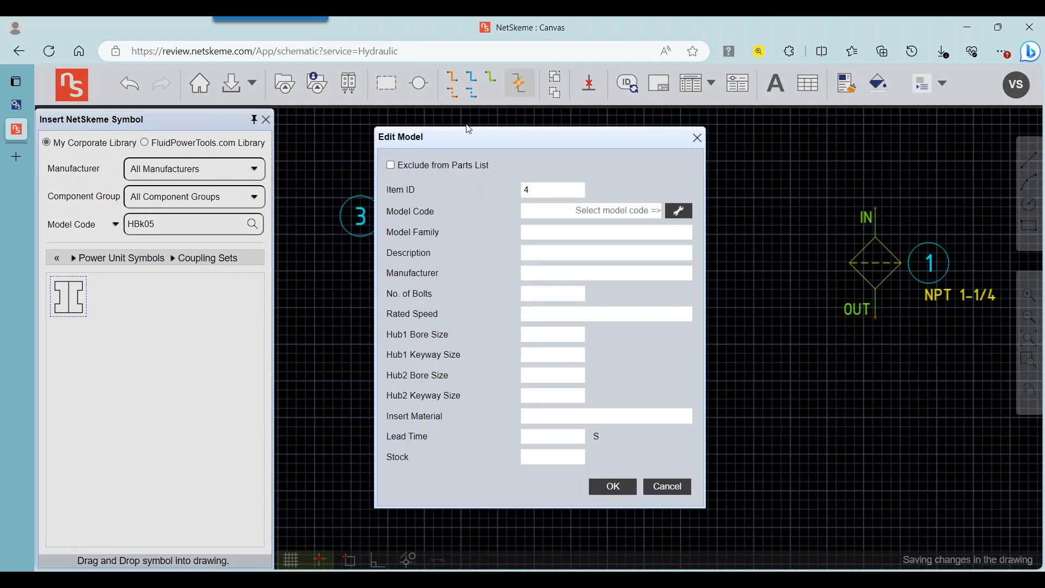
click(463, 165)
click(615, 488)
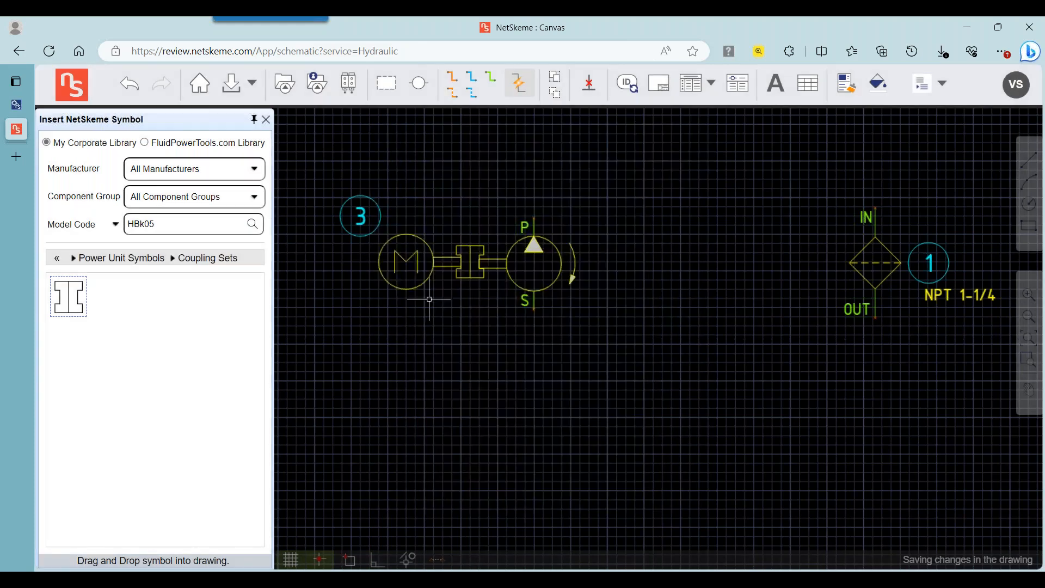
double_click(414, 266)
click(410, 158)
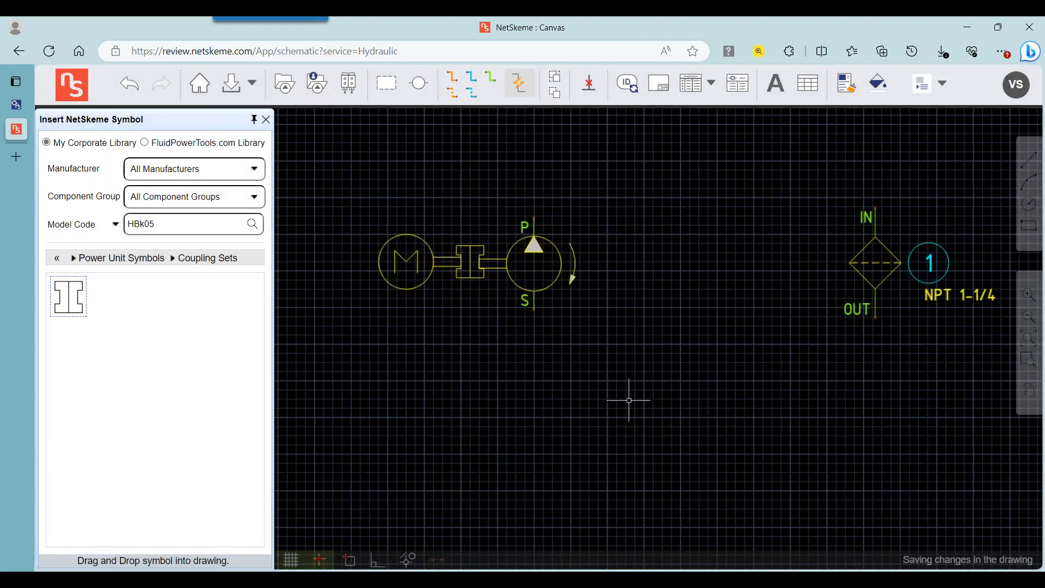
click(620, 498)
Return to the symbol category list and review the filter's model properties.
scroll(680, 215, down, 1)
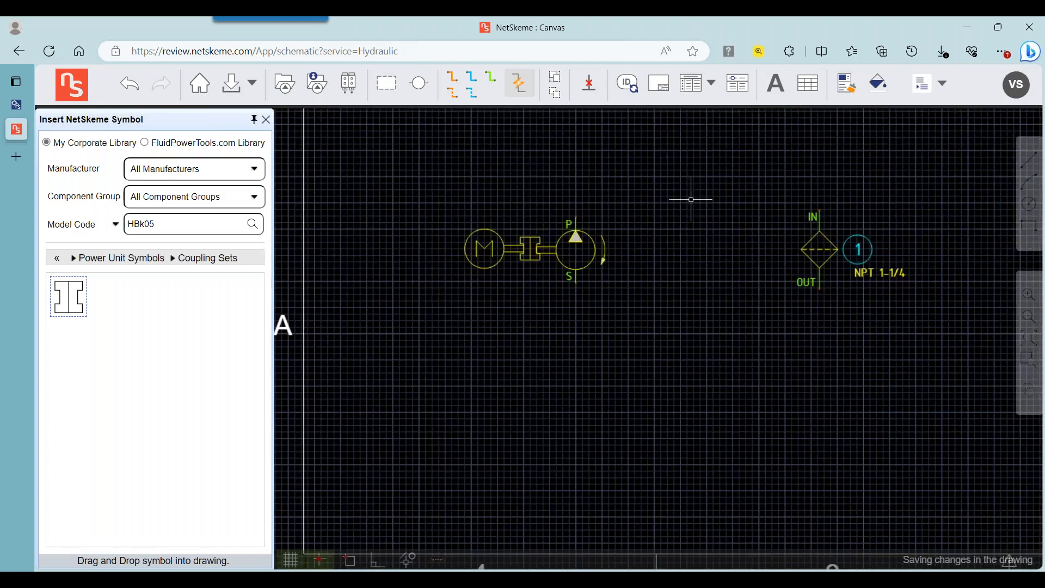
drag(720, 192, 547, 296)
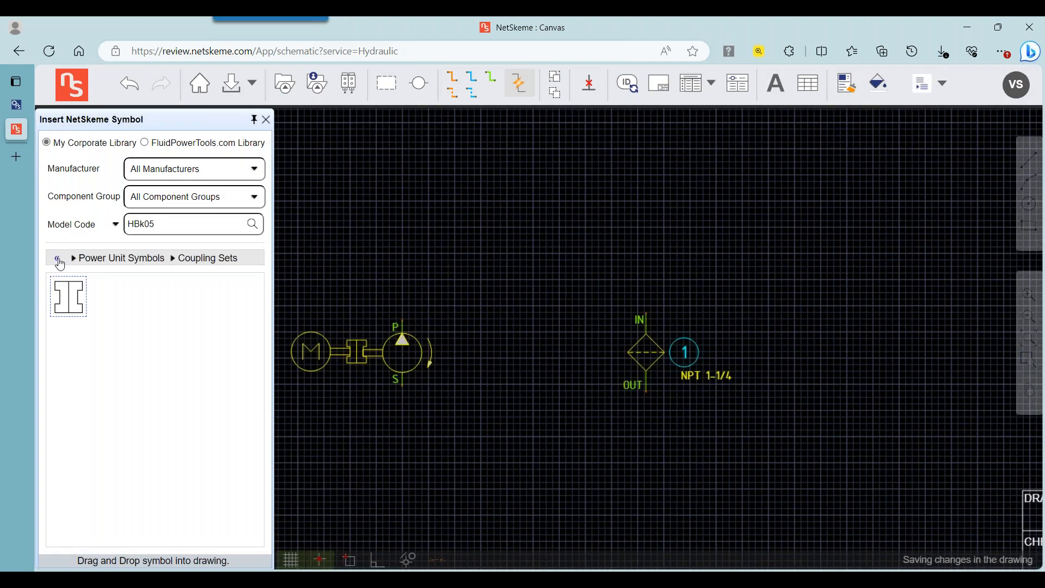
click(56, 258)
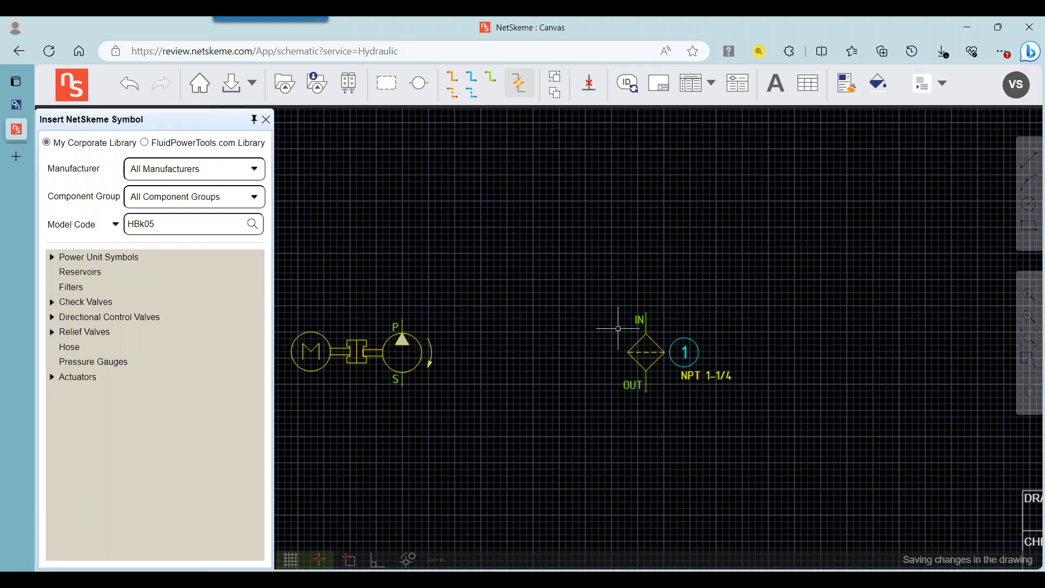
double_click(661, 361)
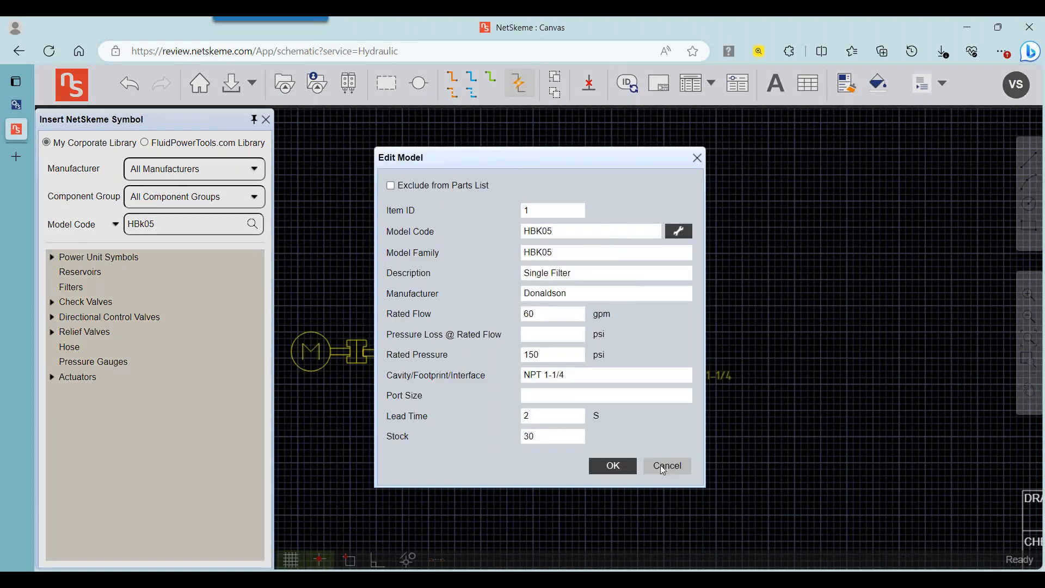
click(615, 466)
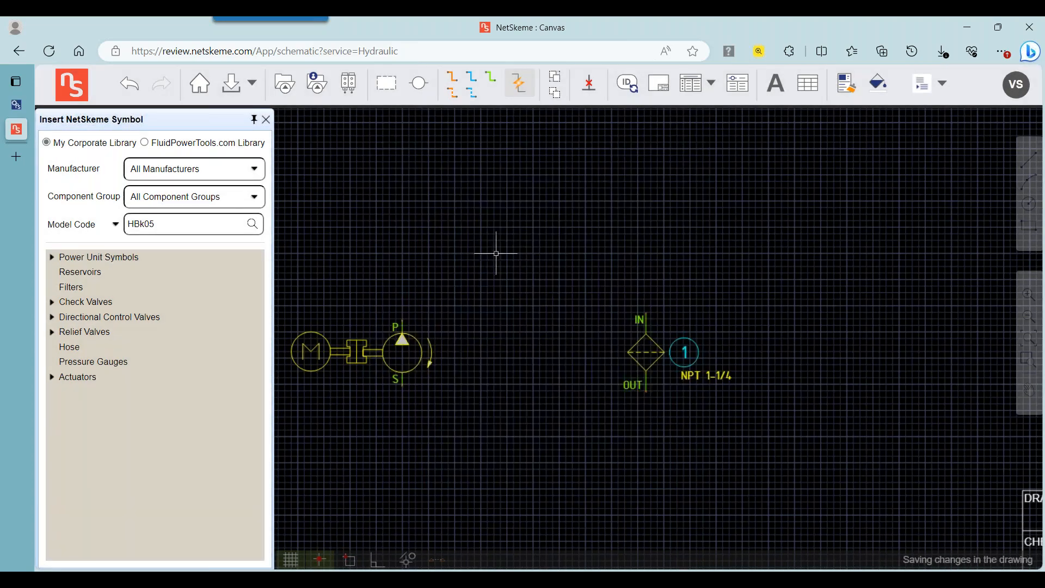
drag(567, 210, 621, 236)
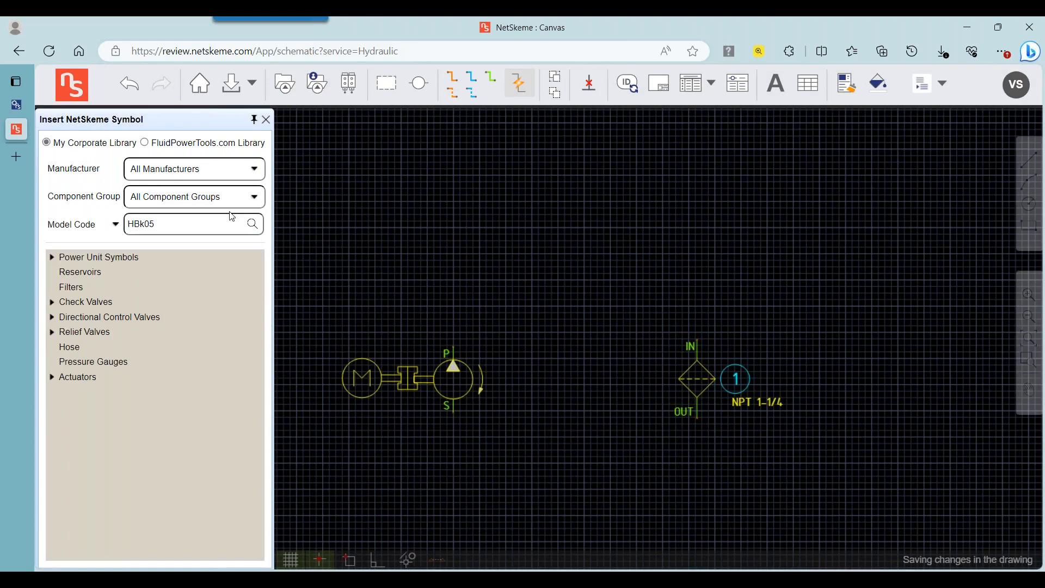
Clear the model code search and insert the third Line Mounted symbol from Relief Valves above the pump.
double_click(184, 224)
key(BackSpace)
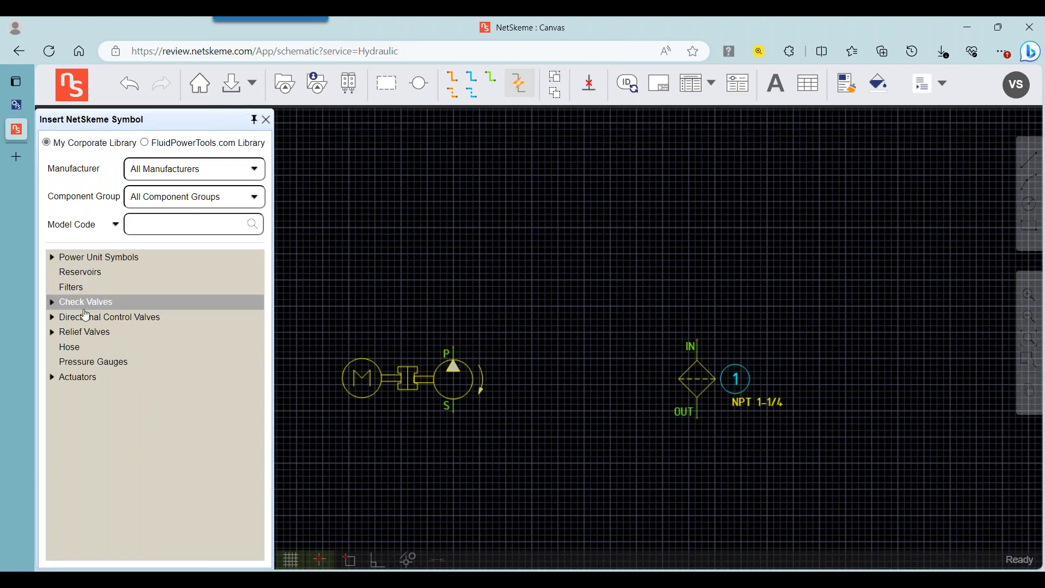
click(84, 333)
click(93, 362)
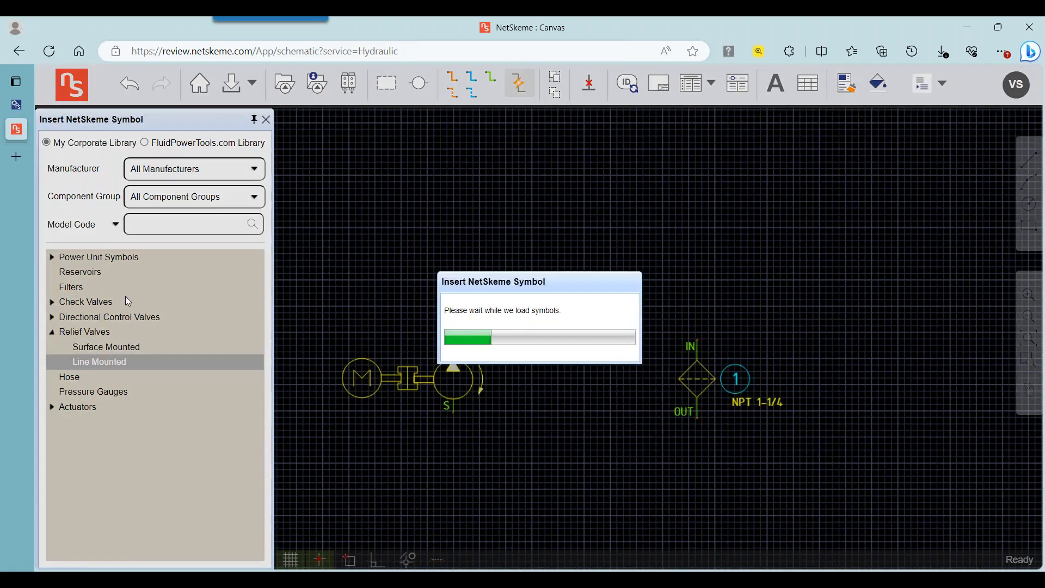
click(211, 315)
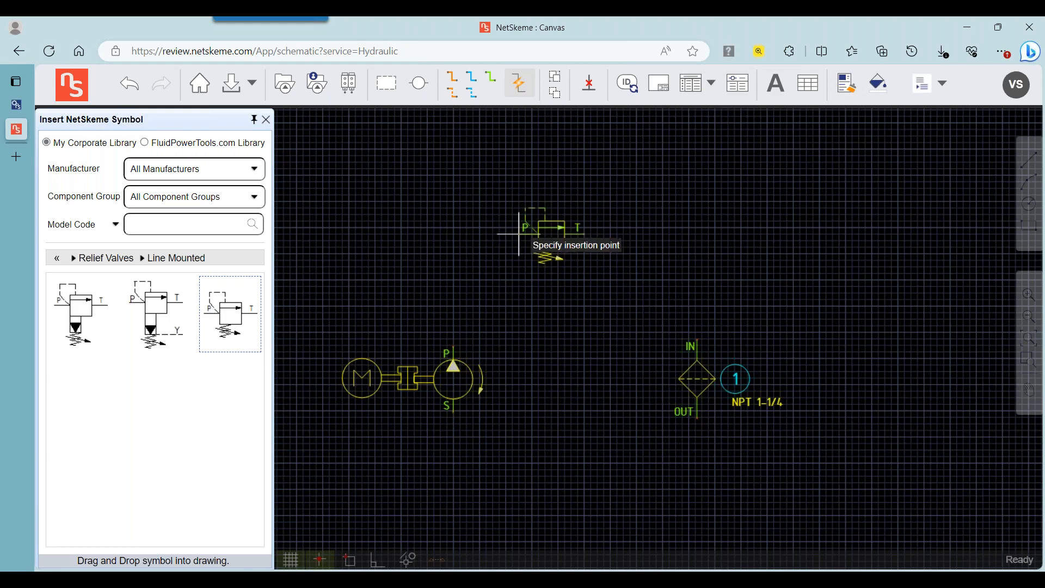
click(519, 234)
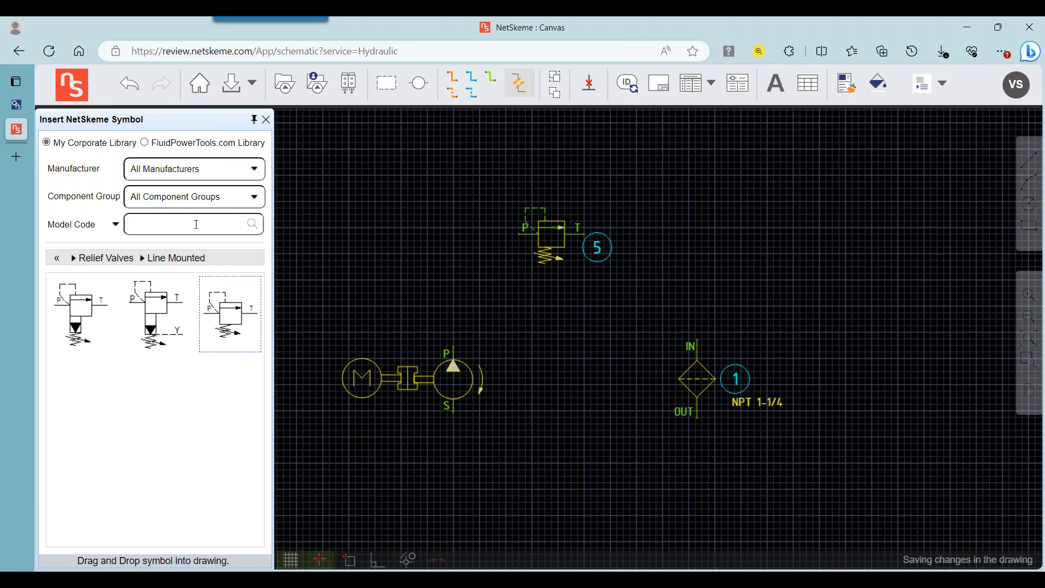
Assign the Parker model R1E0213-A-1 from the corporate library to the relief valve.
right_click(551, 232)
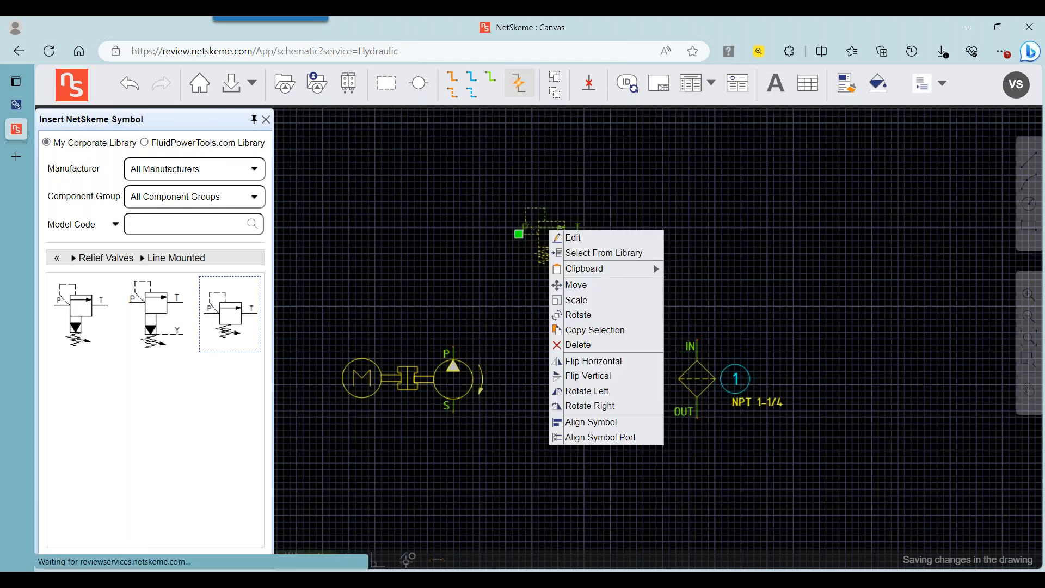
click(579, 253)
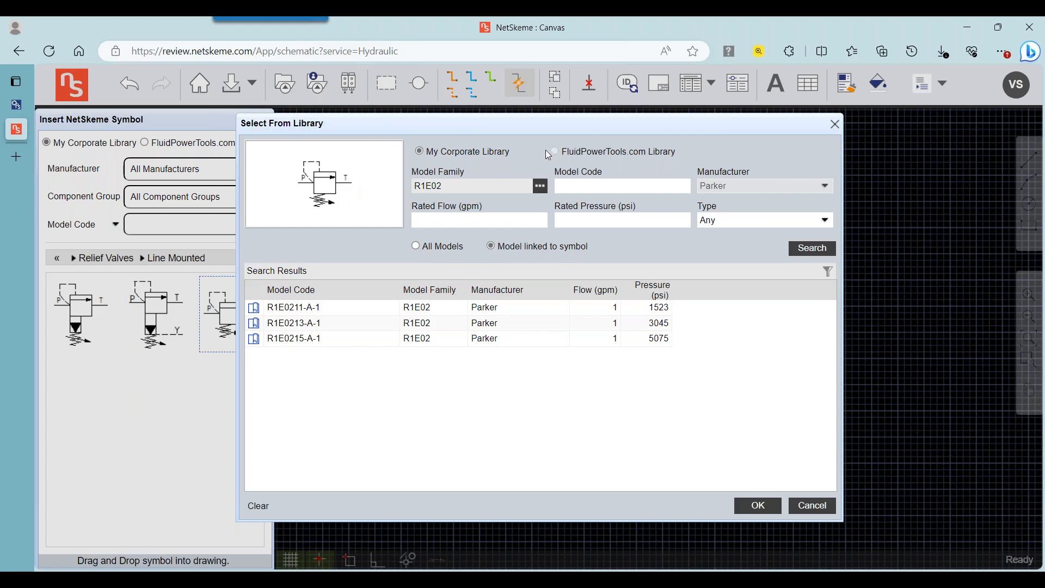
click(376, 313)
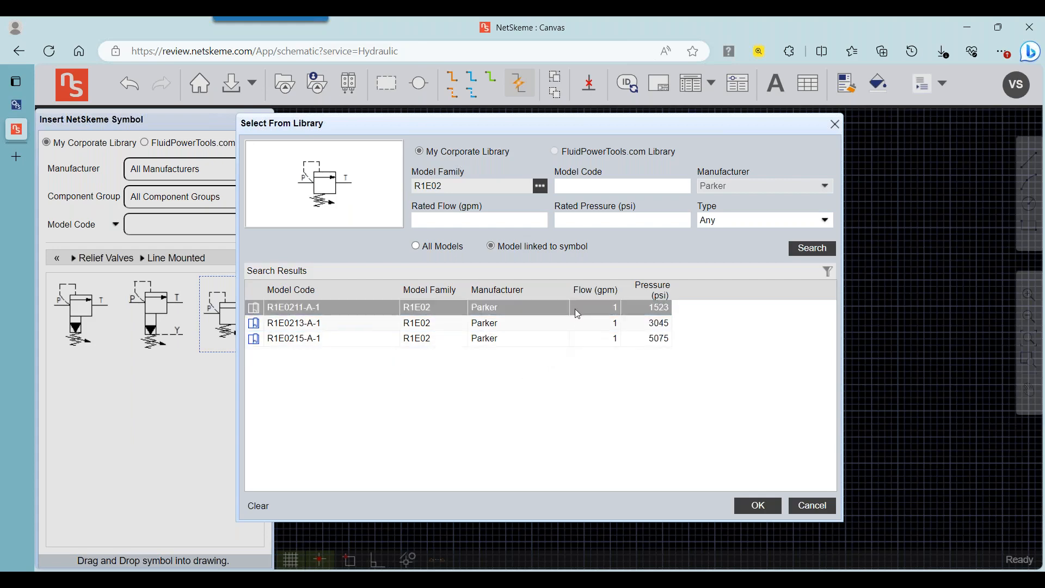
click(352, 323)
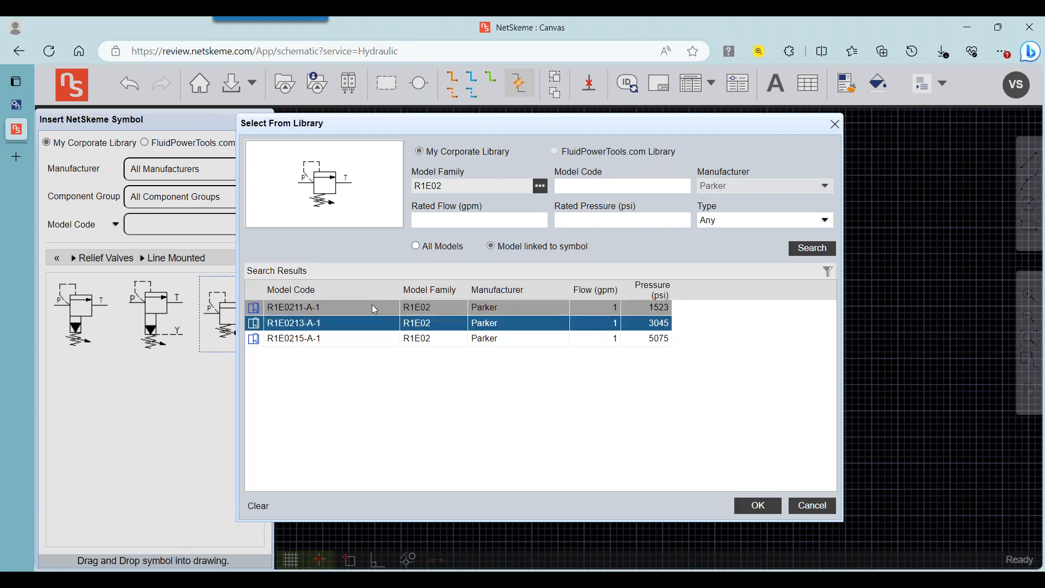
click(754, 504)
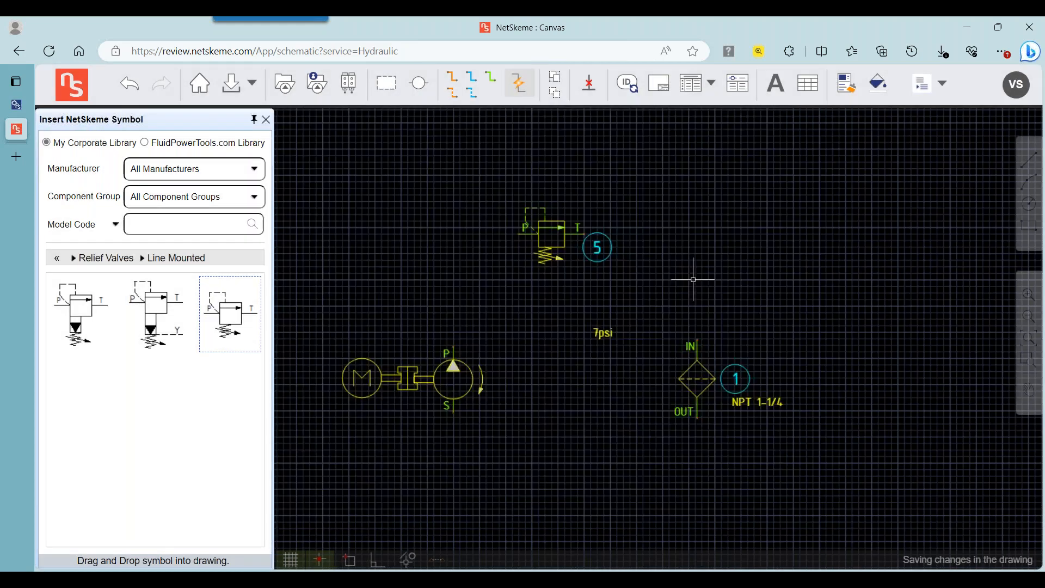
Review the relief valve's model properties and move its pressure setting label directly below the valve's item balloon.
double_click(535, 223)
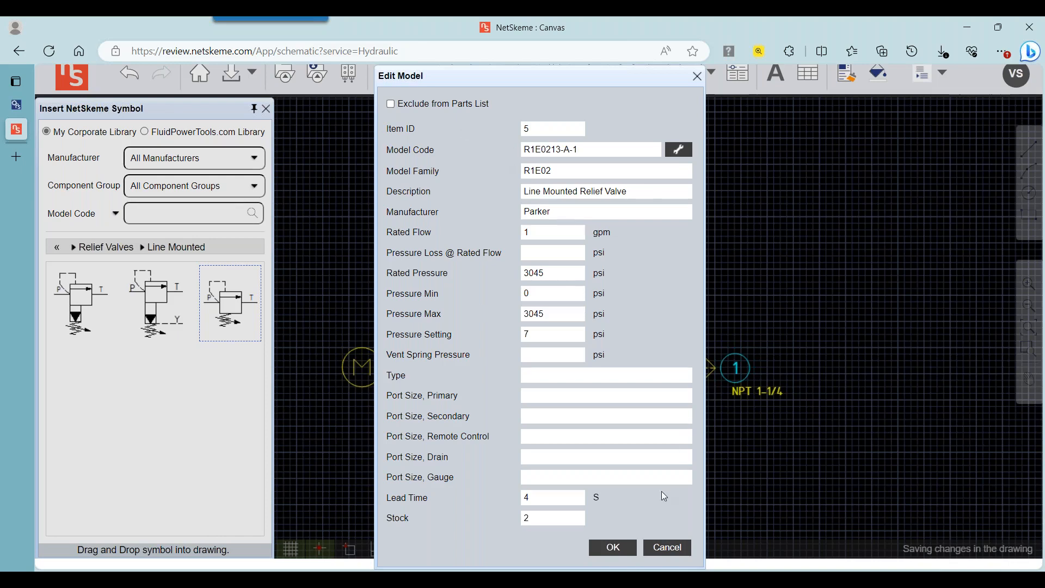
click(674, 551)
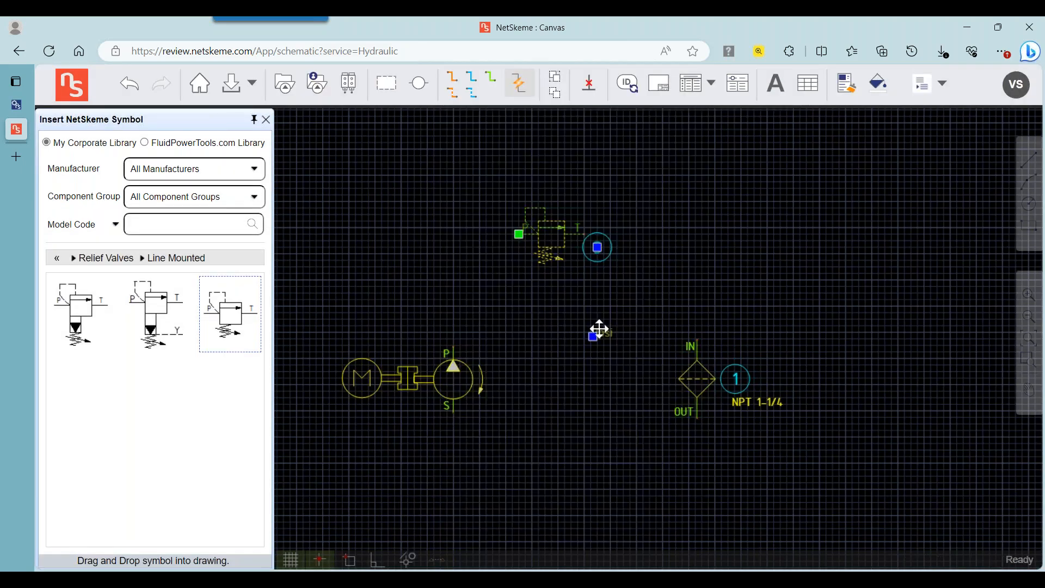
drag(593, 337, 584, 273)
key(Escape)
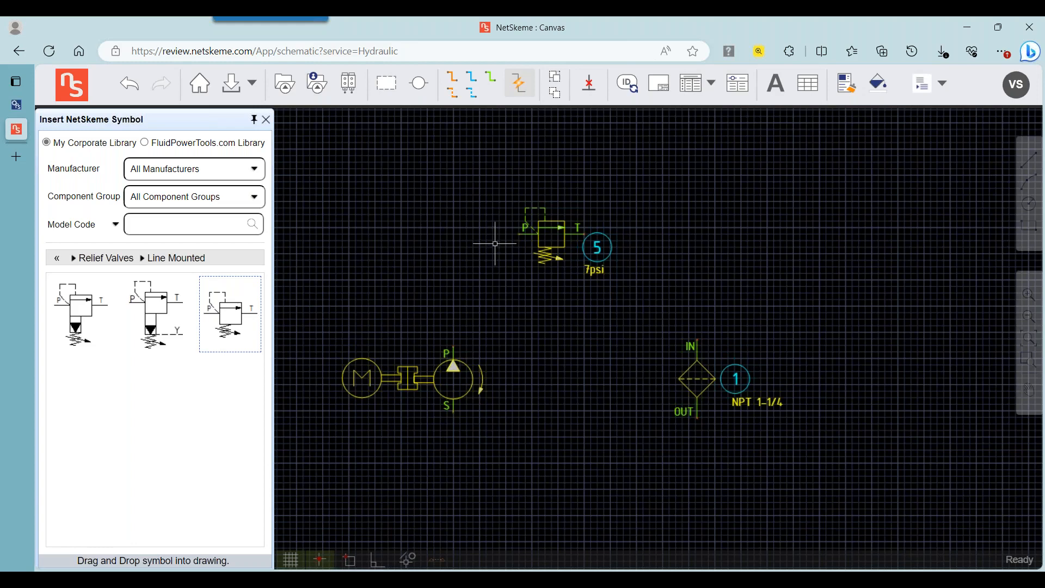
click(56, 259)
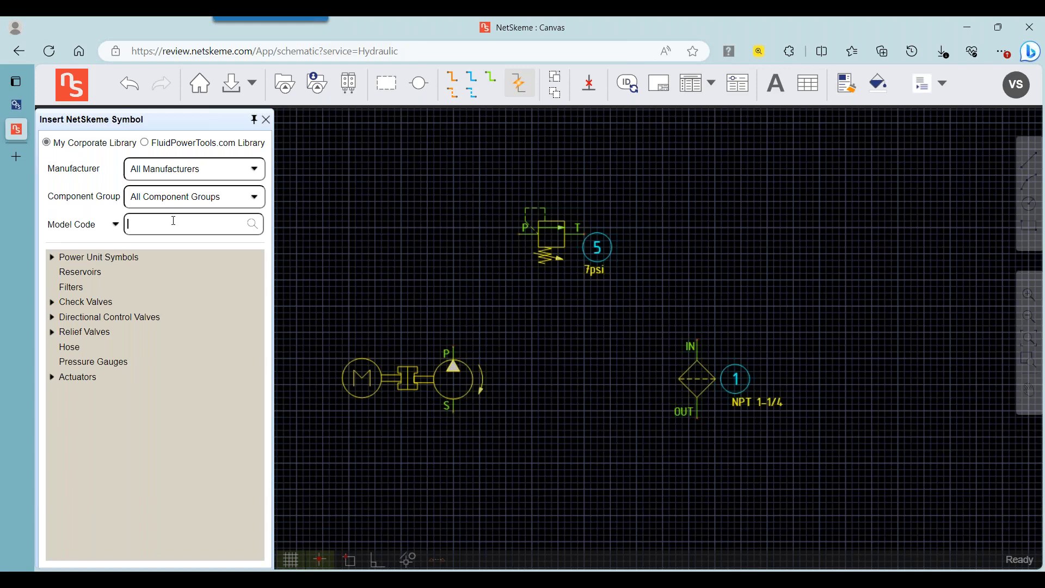
click(173, 220)
text(A4D0)
key(Return)
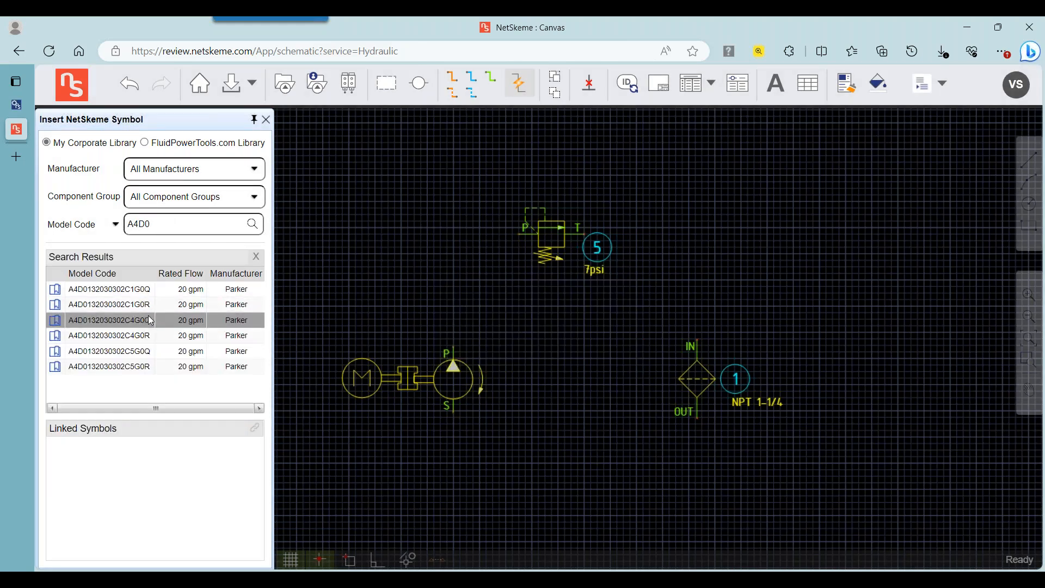
click(146, 293)
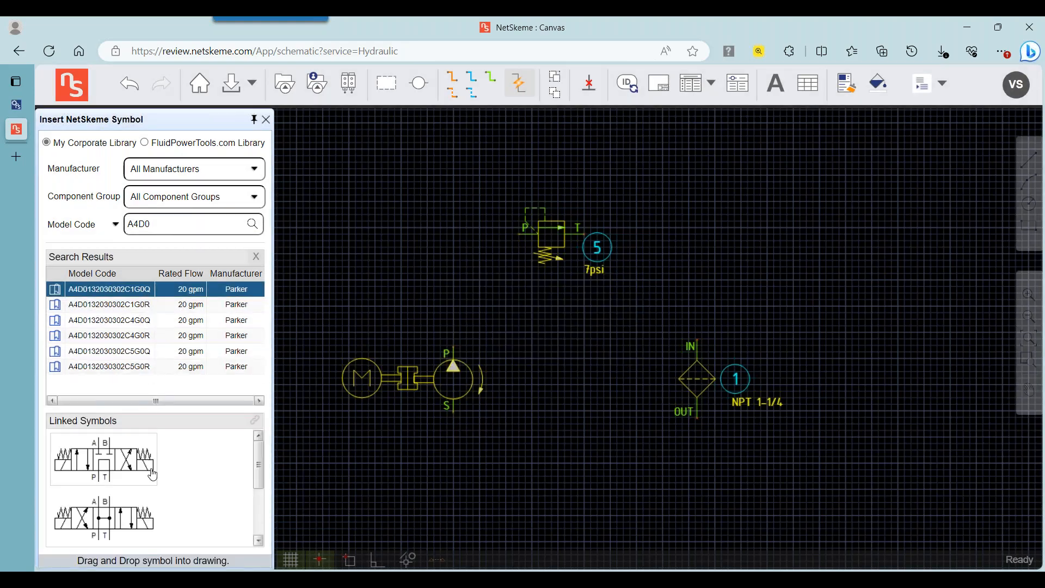
key(Down)
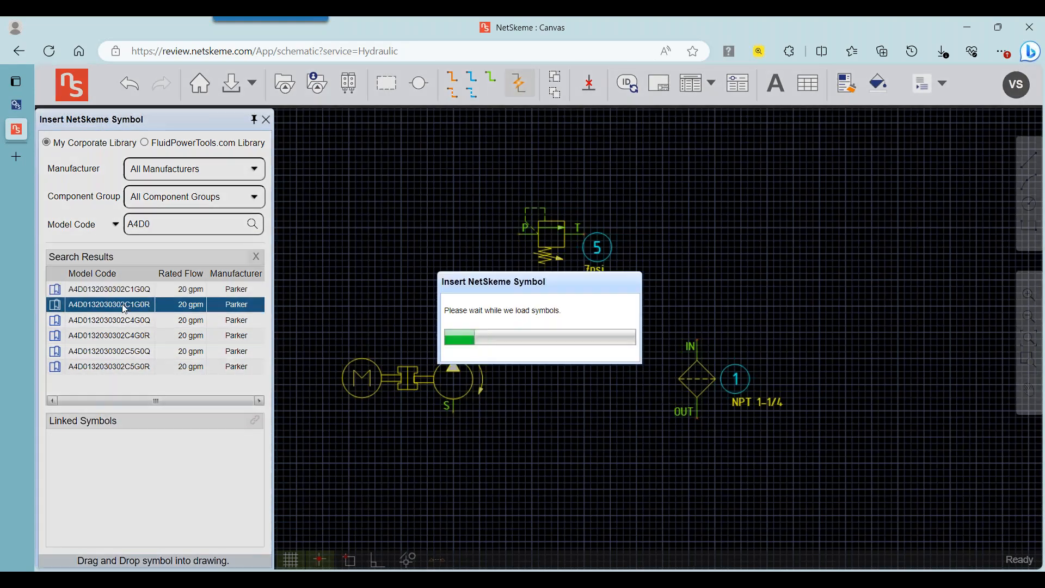
scroll(144, 483, up, 2)
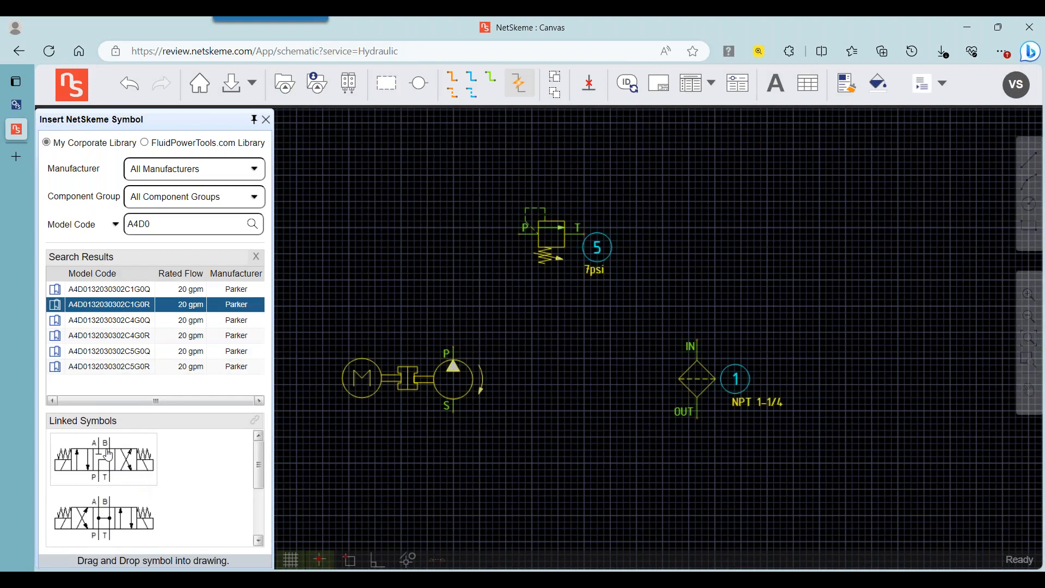
scroll(110, 464, down, 1)
drag(103, 493, 486, 194)
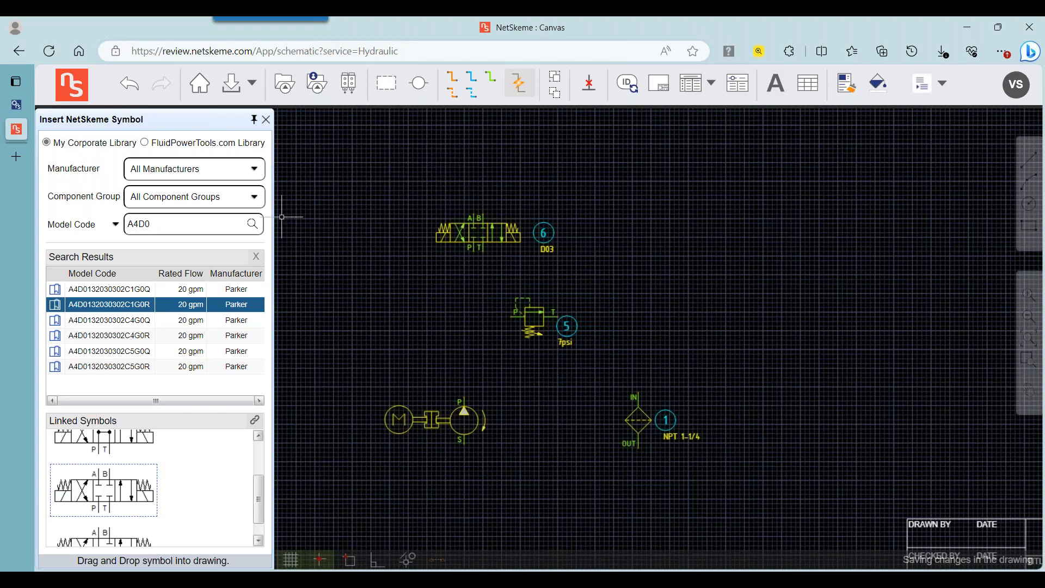
Insert the long closed tank symbol from Reservoirs below the pump and filter, and exclude it from the parts list.
click(256, 256)
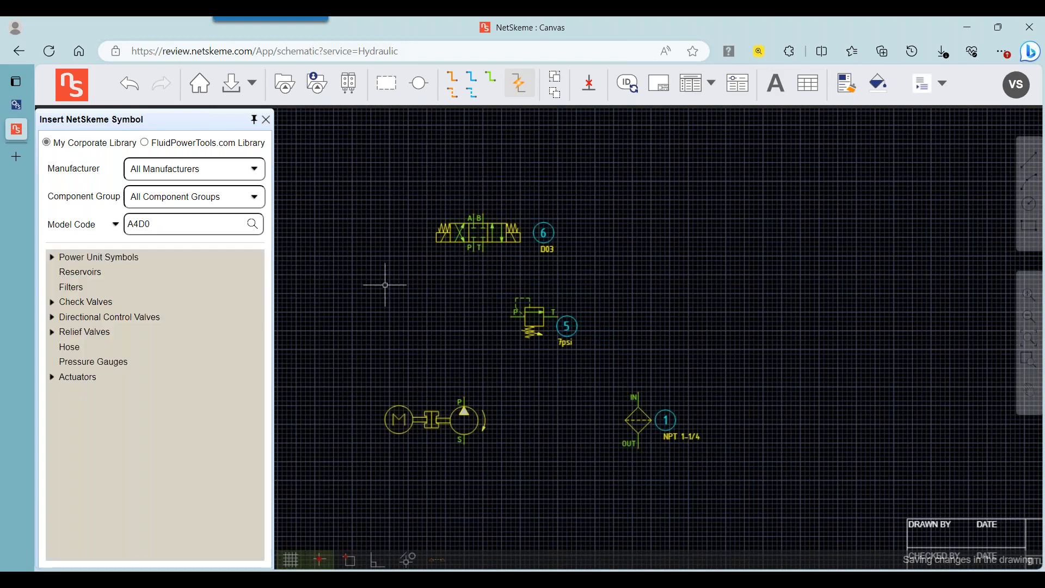
click(109, 274)
drag(526, 437, 522, 301)
click(526, 399)
double_click(512, 394)
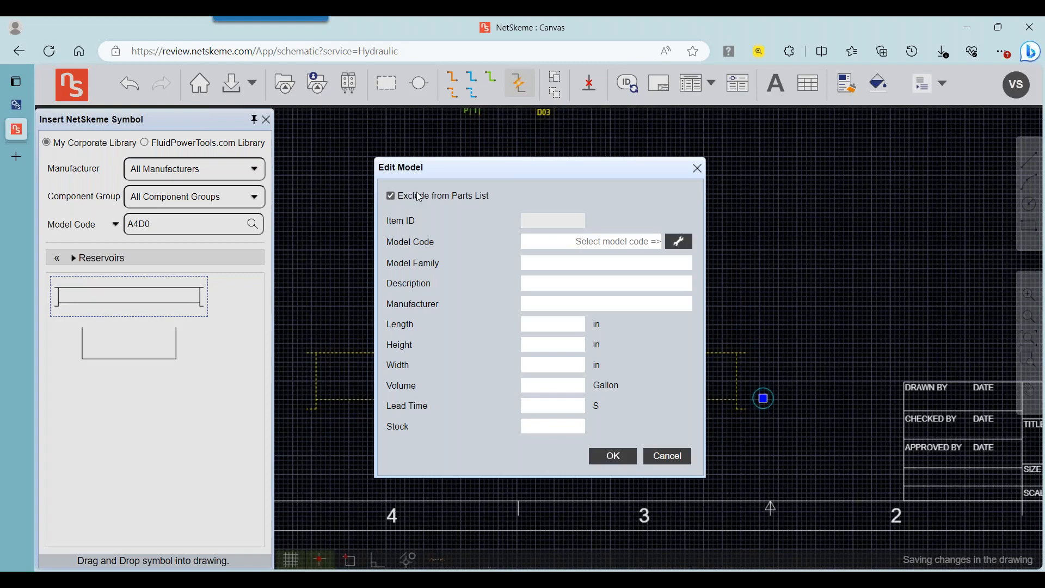
click(612, 456)
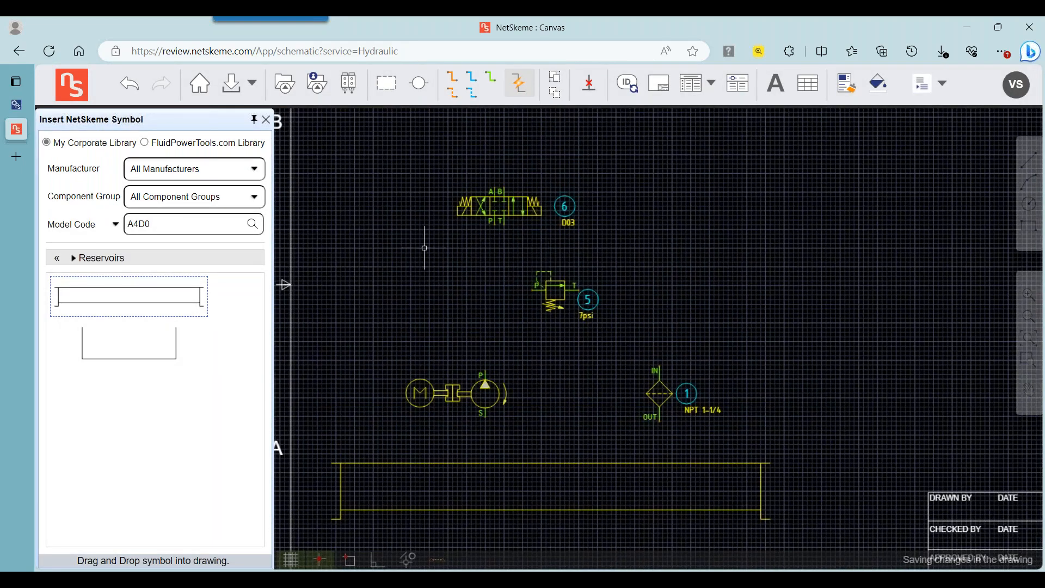
Draw a pressure line from the directional valve's P port to the pump's P port, and branch it to the relief valve's P port.
click(451, 74)
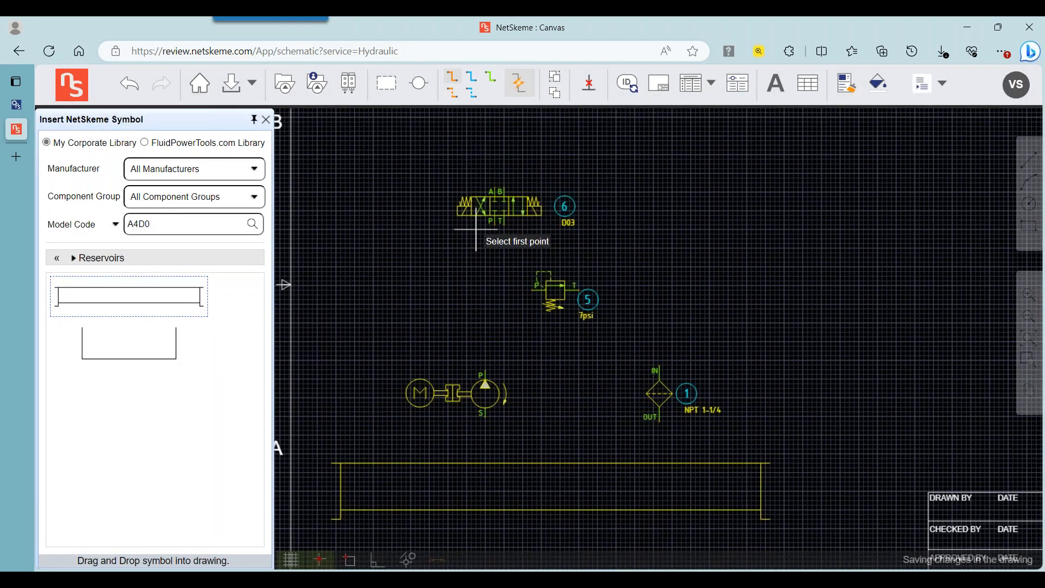
click(495, 224)
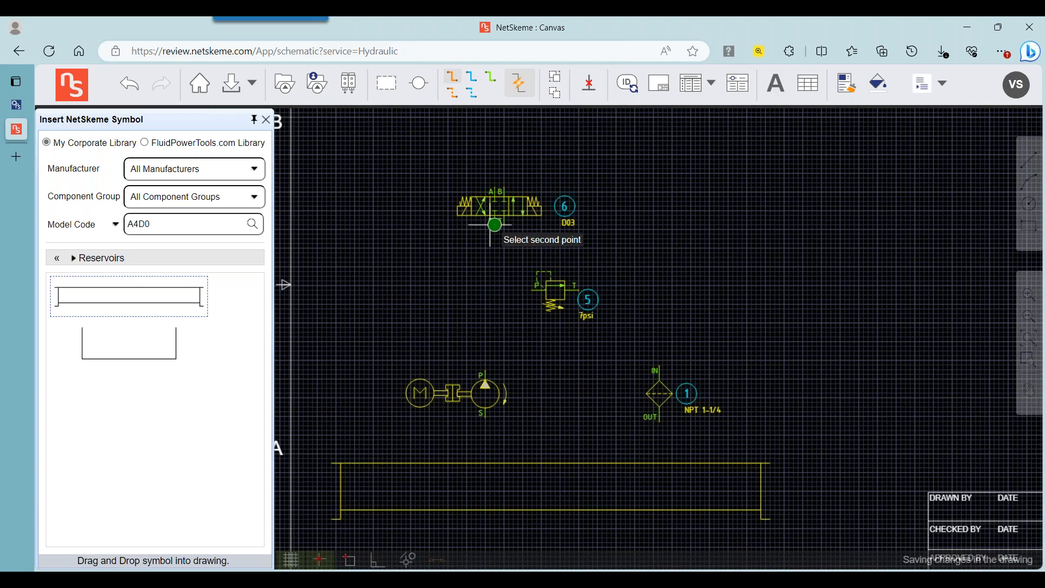
click(485, 370)
click(495, 290)
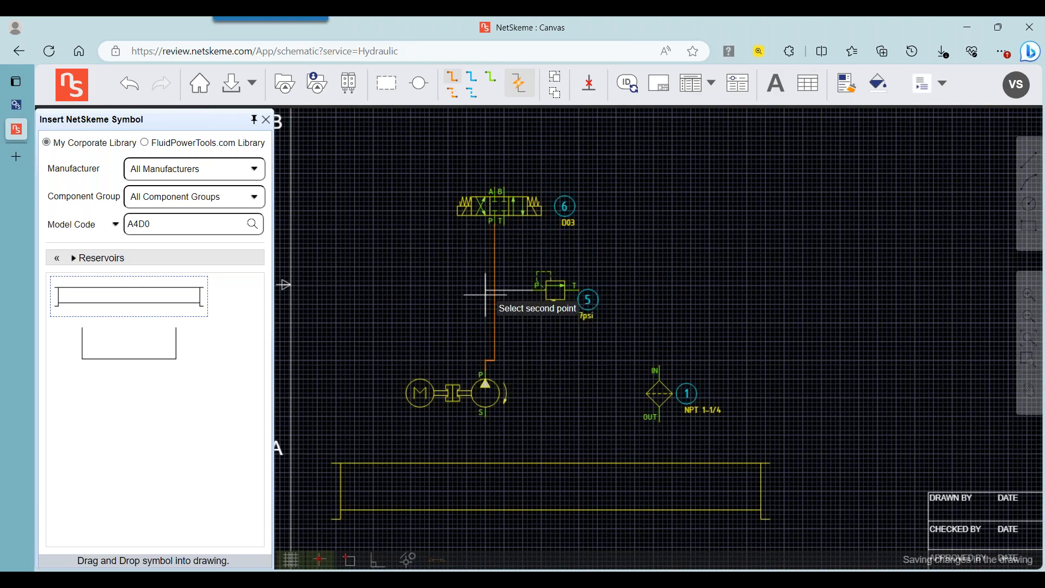
click(544, 290)
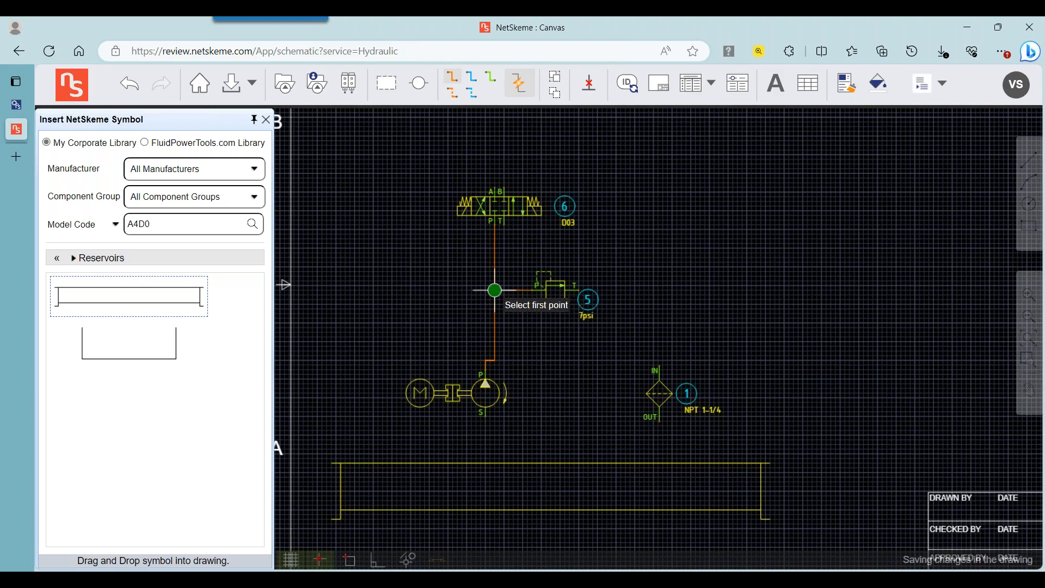
right_click(514, 268)
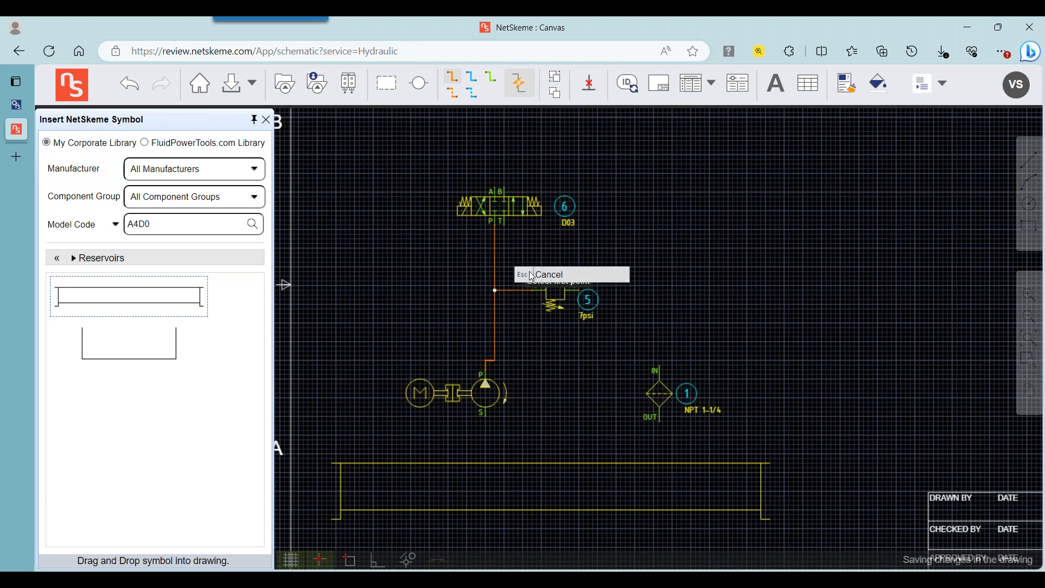
click(530, 275)
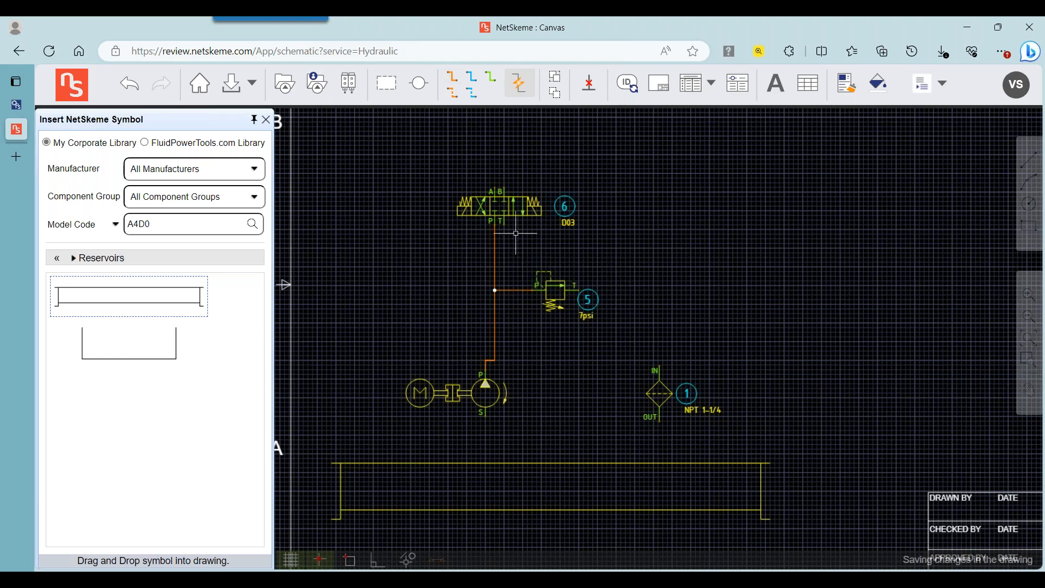
Draw a return line from the directional valve's T port to the filter's IN port, and route its horizontal run above the relief valve.
click(471, 84)
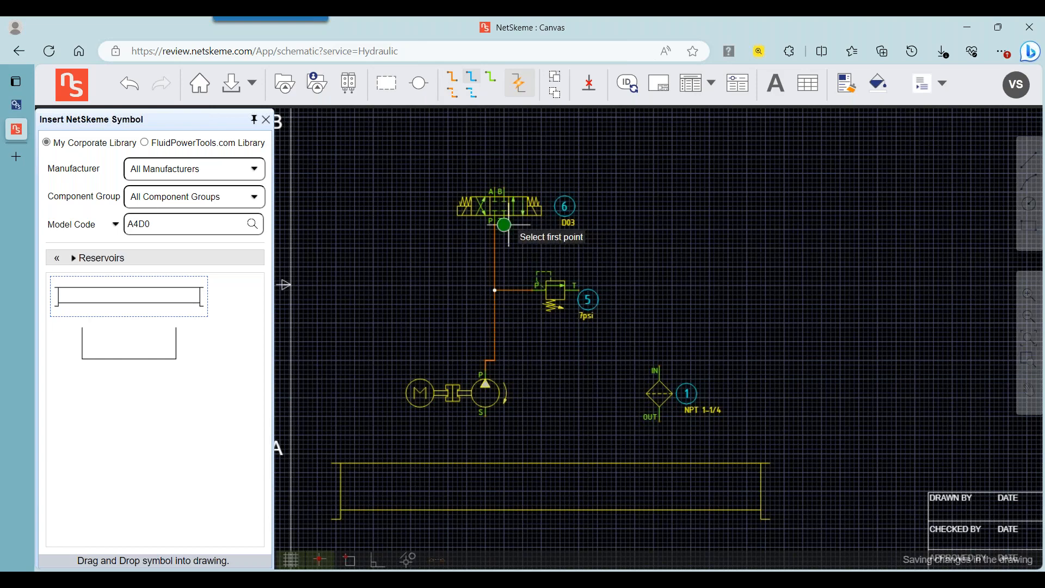
click(504, 224)
click(659, 366)
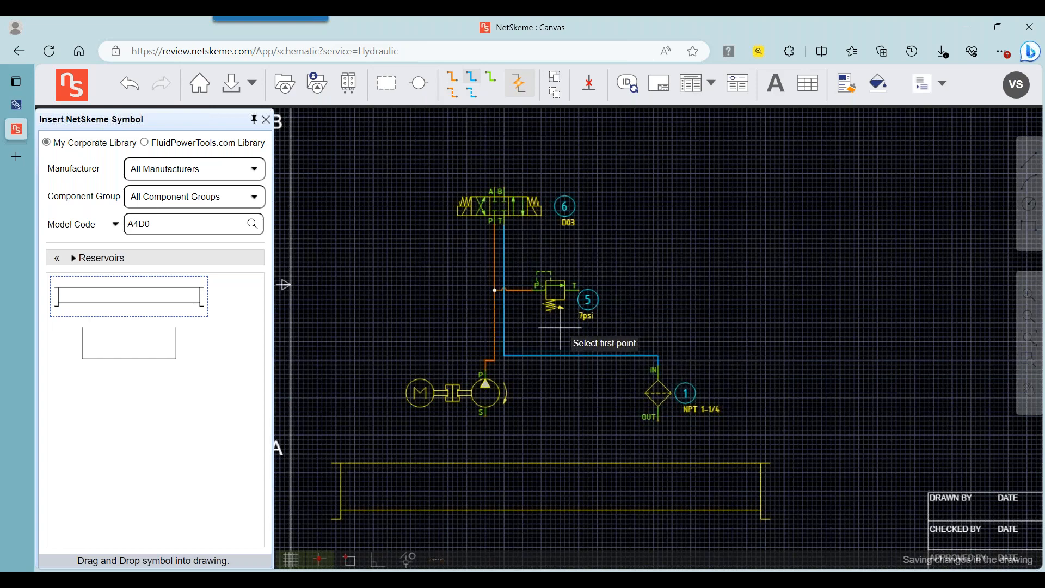
right_click(561, 330)
click(588, 337)
click(583, 353)
drag(583, 354, 599, 248)
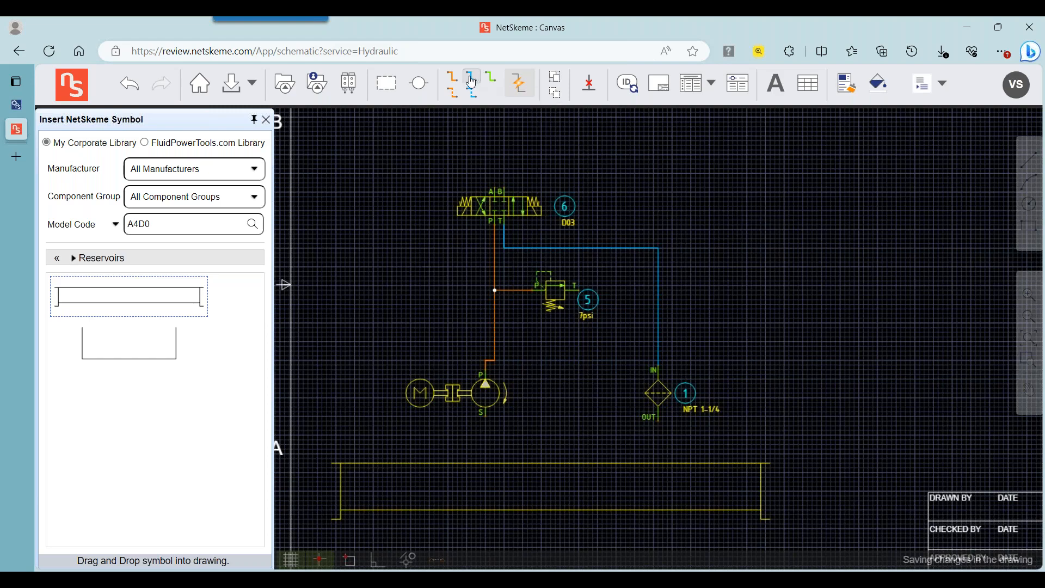
Connect the relief valve's T port to the return line, and run lines from filter port OUT and pump port S into the tank.
click(578, 290)
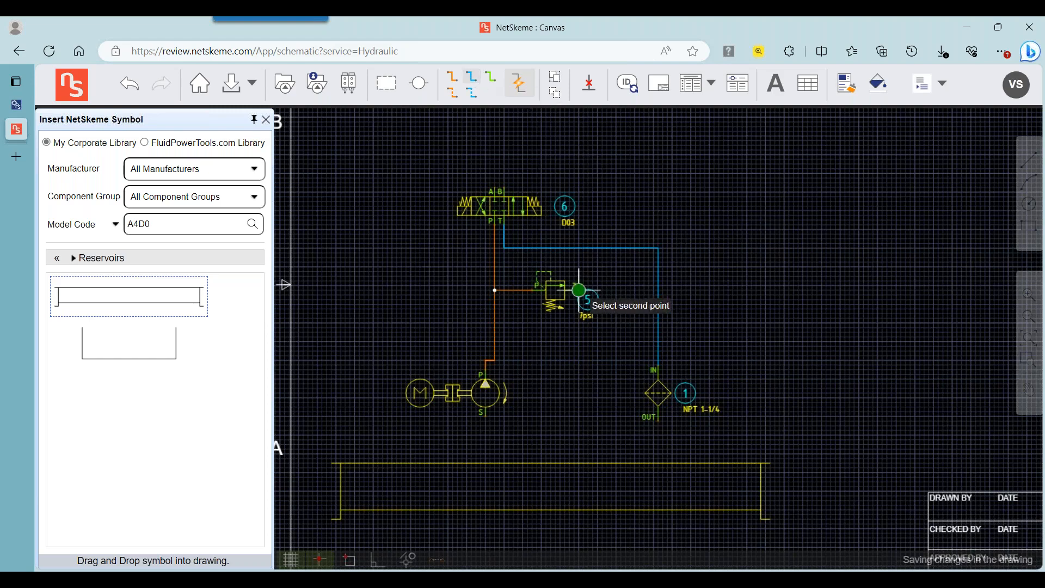
click(659, 290)
click(659, 421)
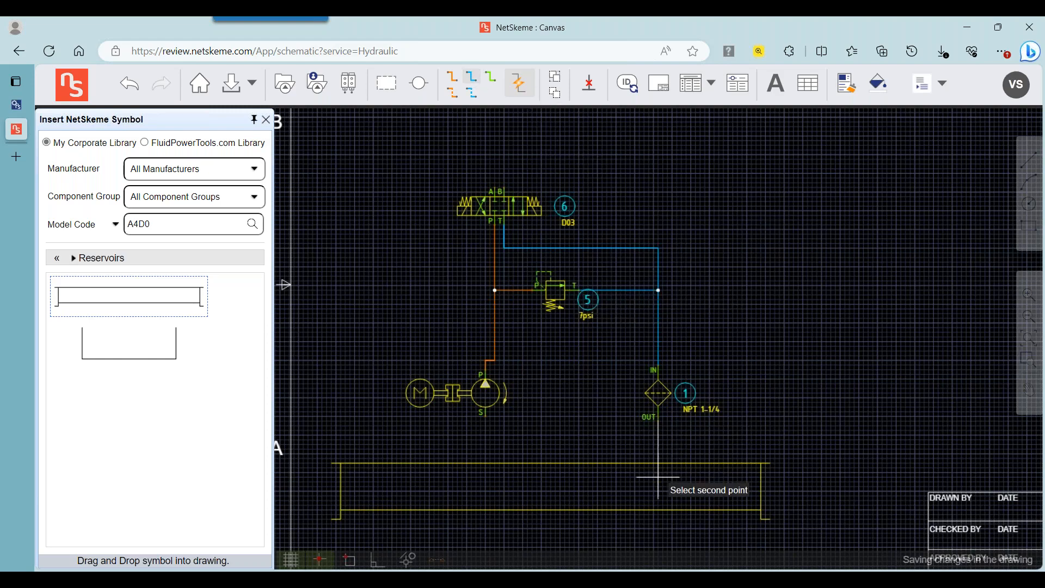
click(659, 476)
click(483, 416)
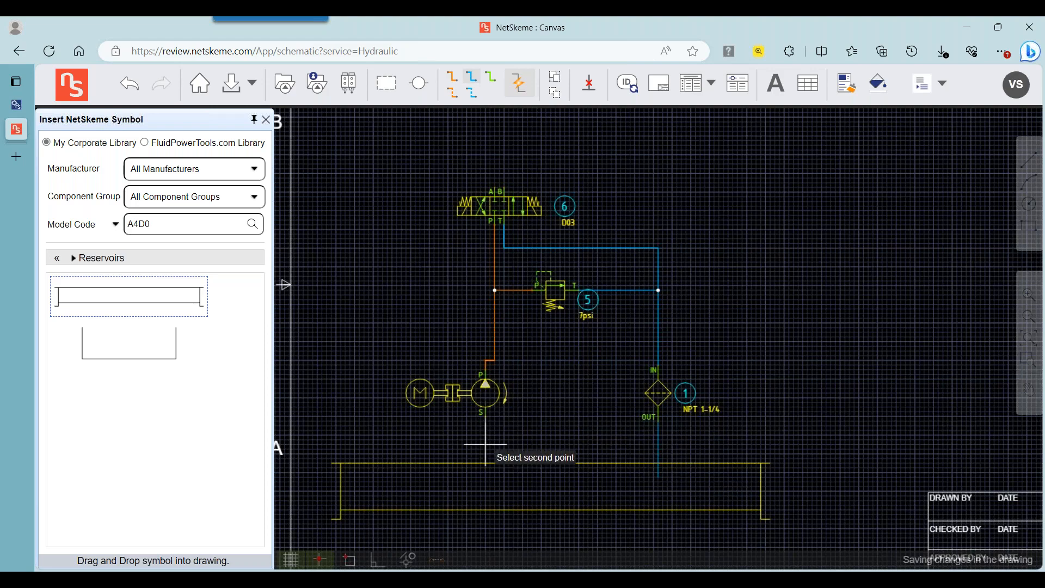
click(485, 477)
right_click(562, 420)
click(582, 425)
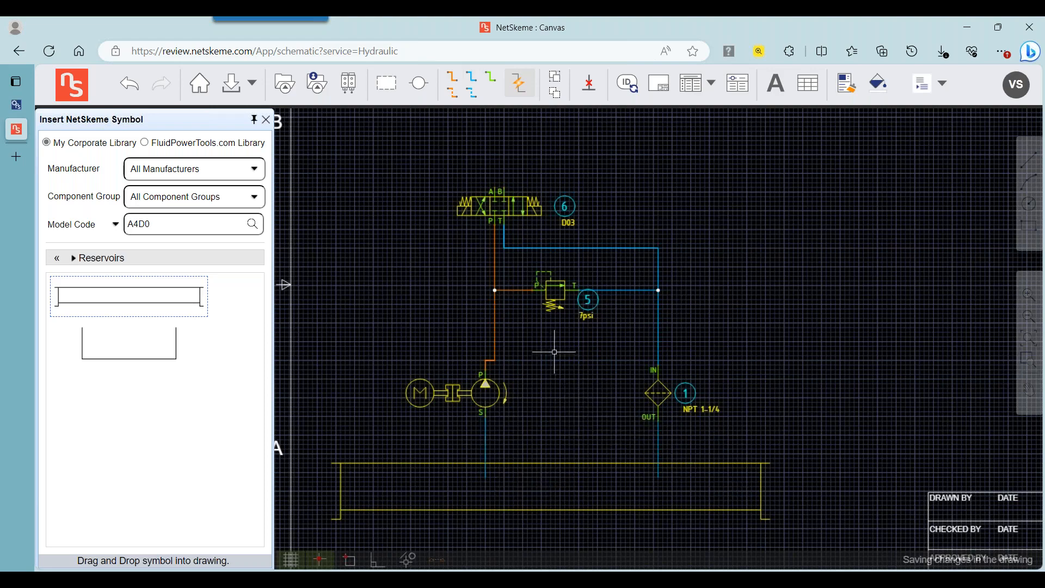
Insert the cylinder with C and R ports from Actuators > Cylinders above the directional valve, and place the square load symbol at its rod end.
click(57, 258)
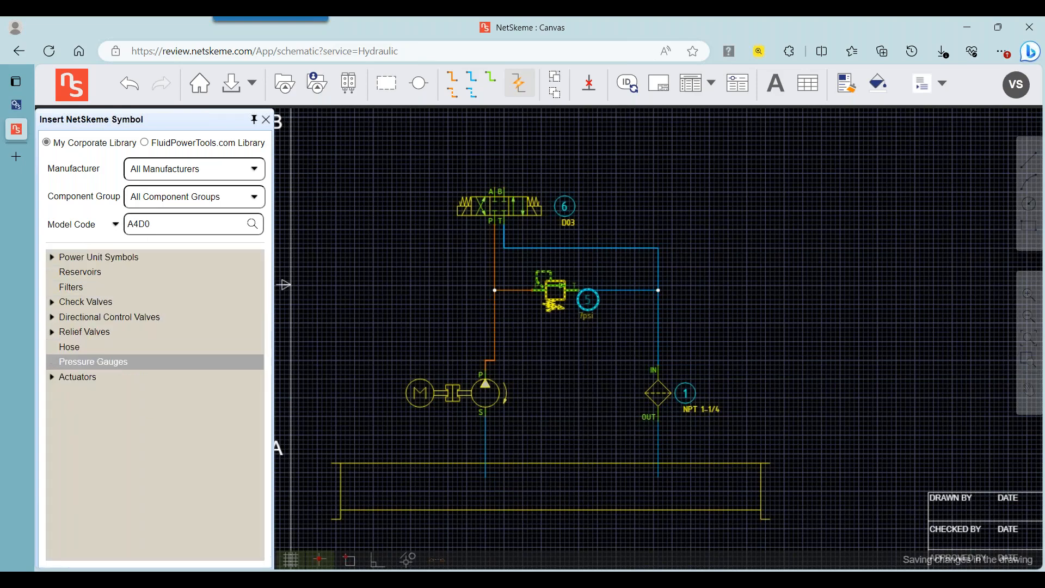
click(77, 377)
click(93, 392)
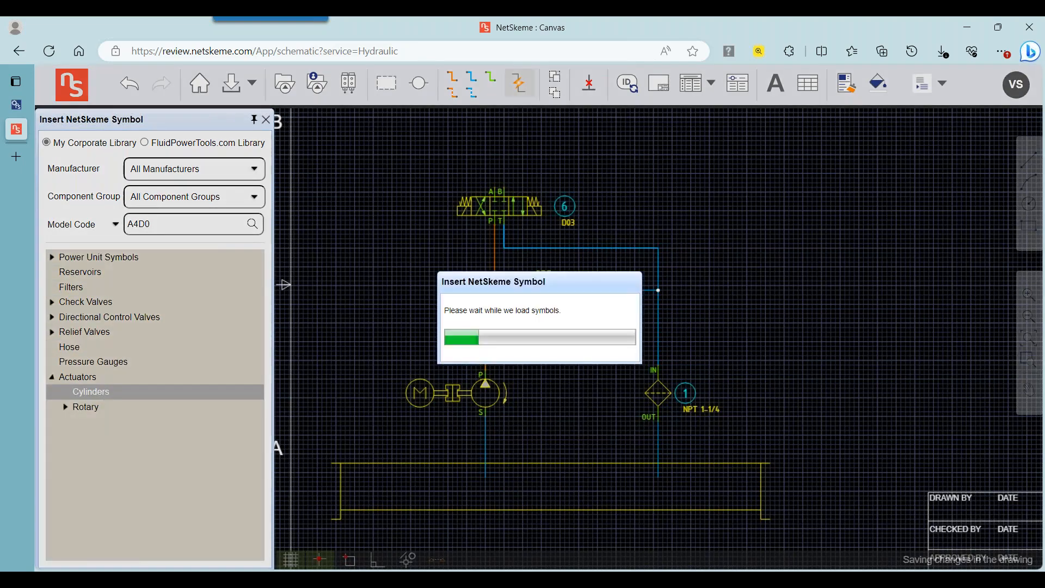
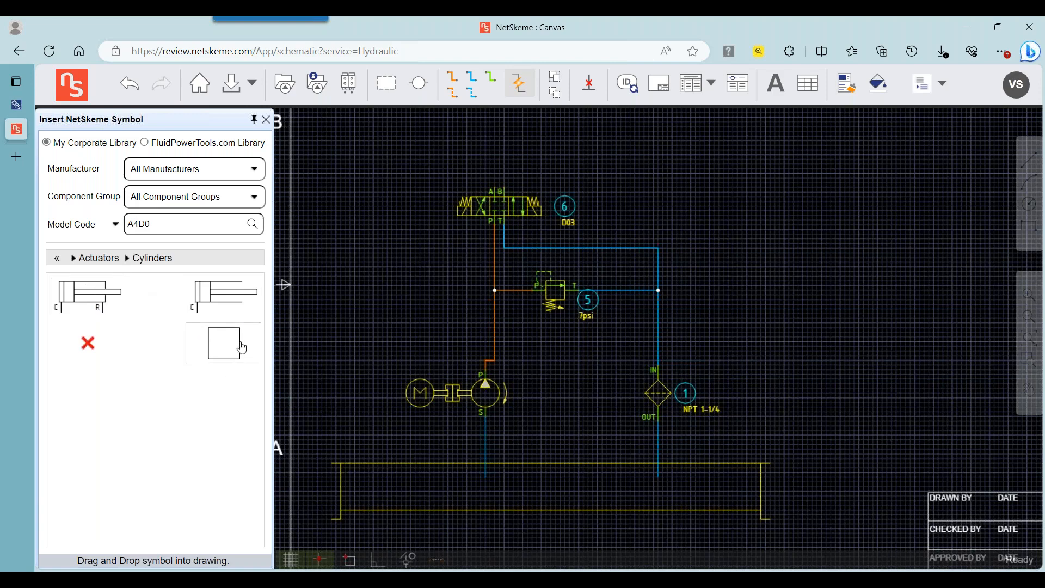
drag(398, 261, 406, 338)
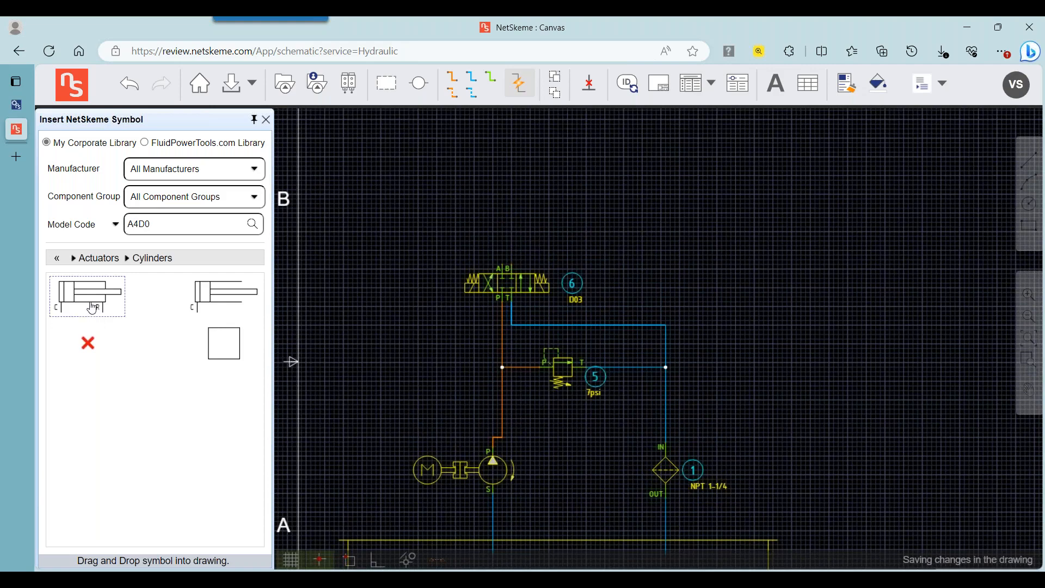
drag(93, 309, 480, 170)
drag(224, 343, 576, 320)
Move item balloon 8 above the cylinder and item balloon 9 above the load symbol.
scroll(533, 164, up, 3)
click(546, 143)
click(450, 175)
click(613, 265)
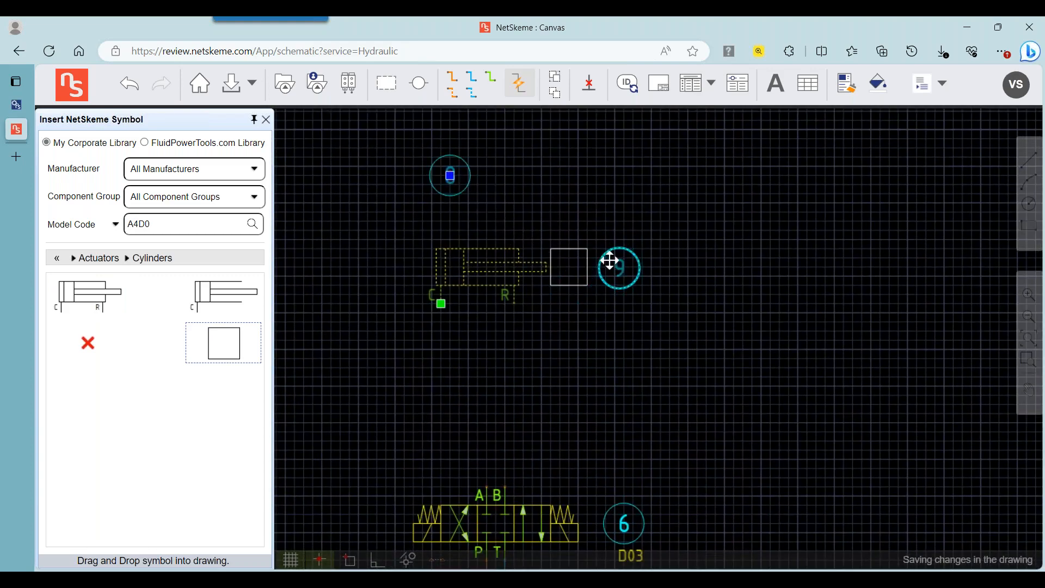
click(618, 267)
click(597, 203)
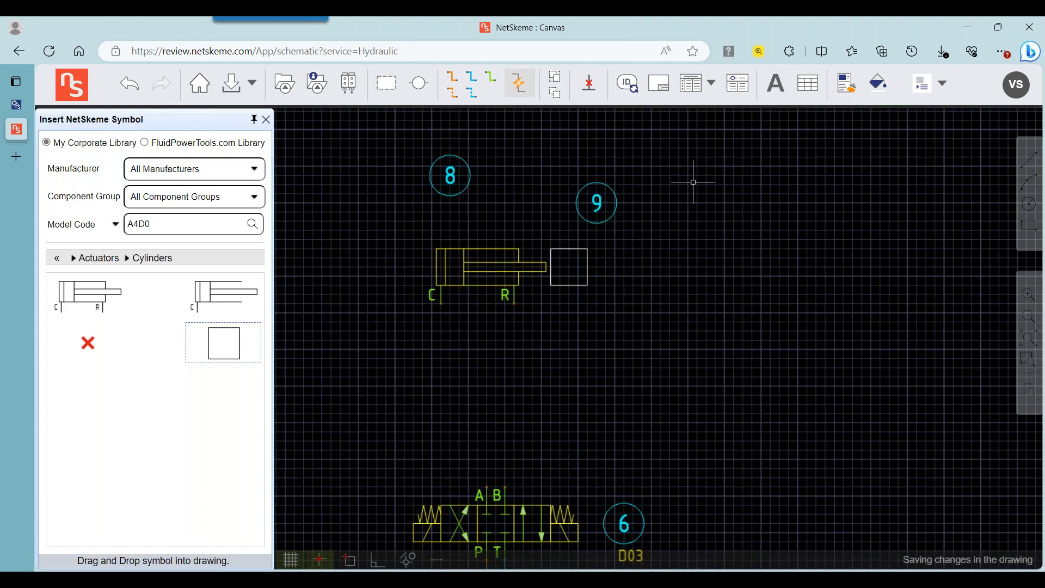
Exclude the cylinder from the parts list.
double_click(478, 240)
click(455, 103)
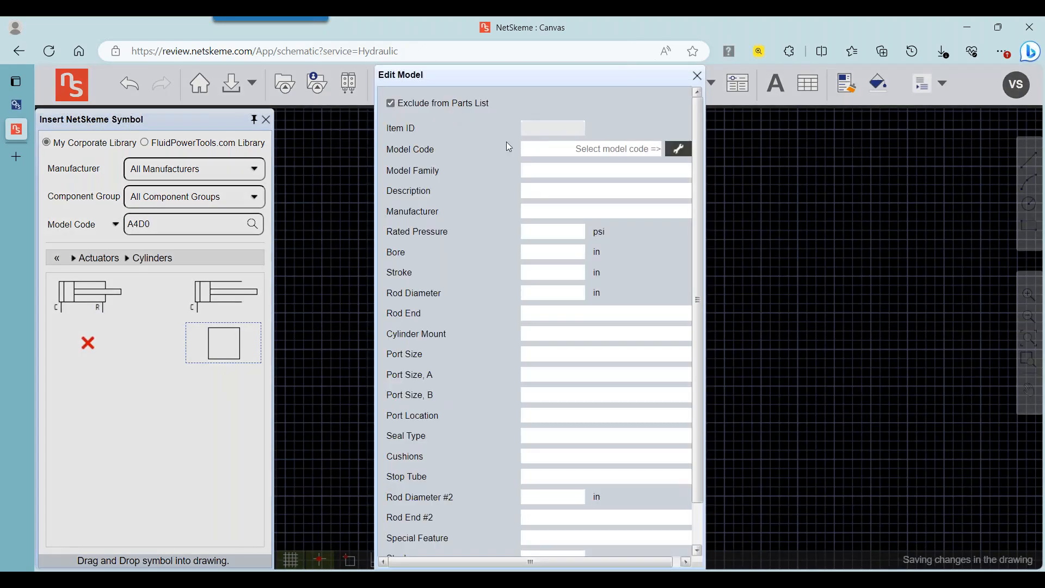
scroll(694, 279, down, 2)
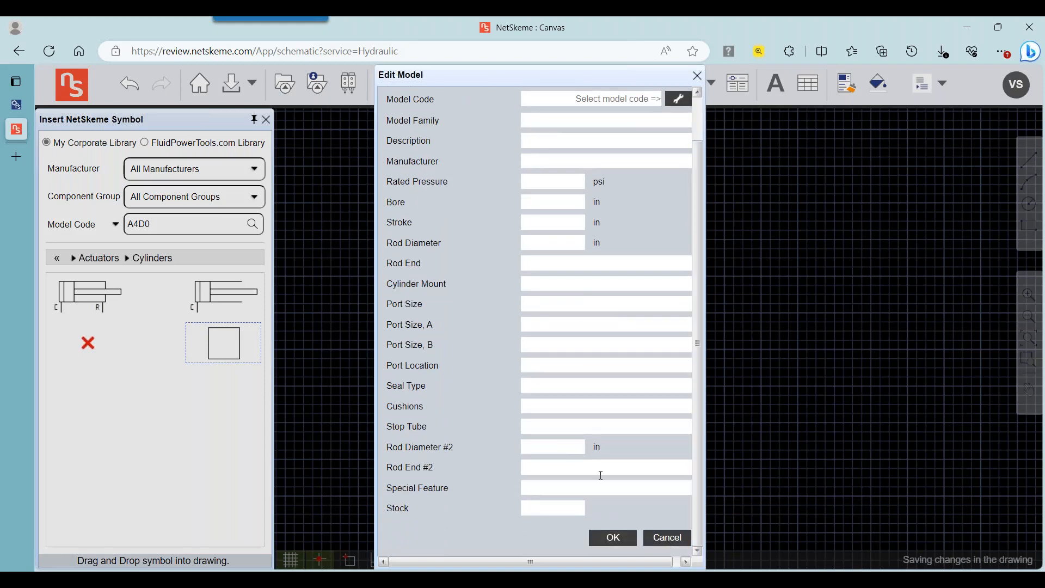
click(614, 537)
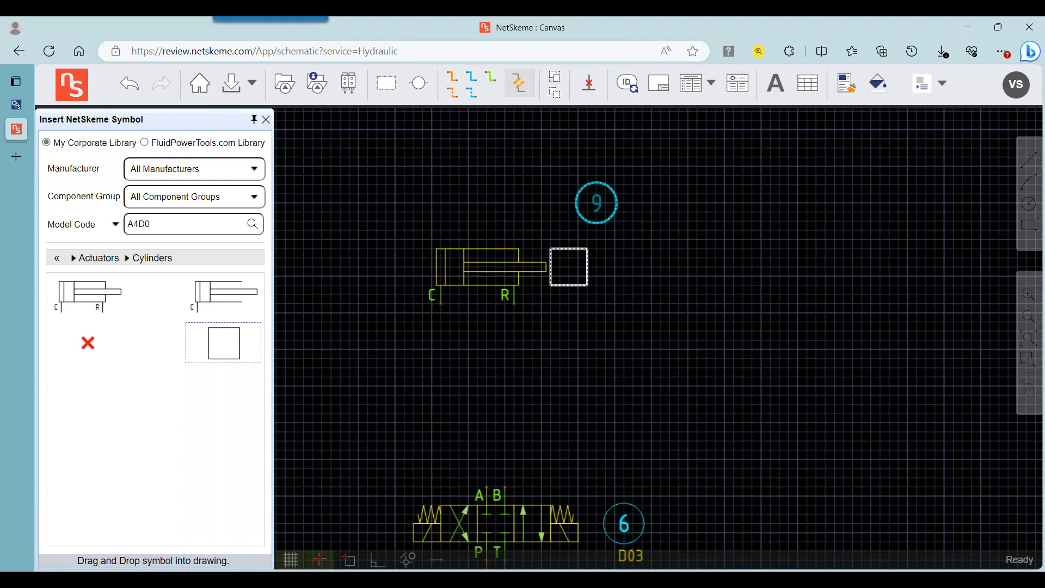
Switch to HyDraw Library Manager and check the component type assigned to the square load symbol in the Cylinders folder.
key(alt+Tab)
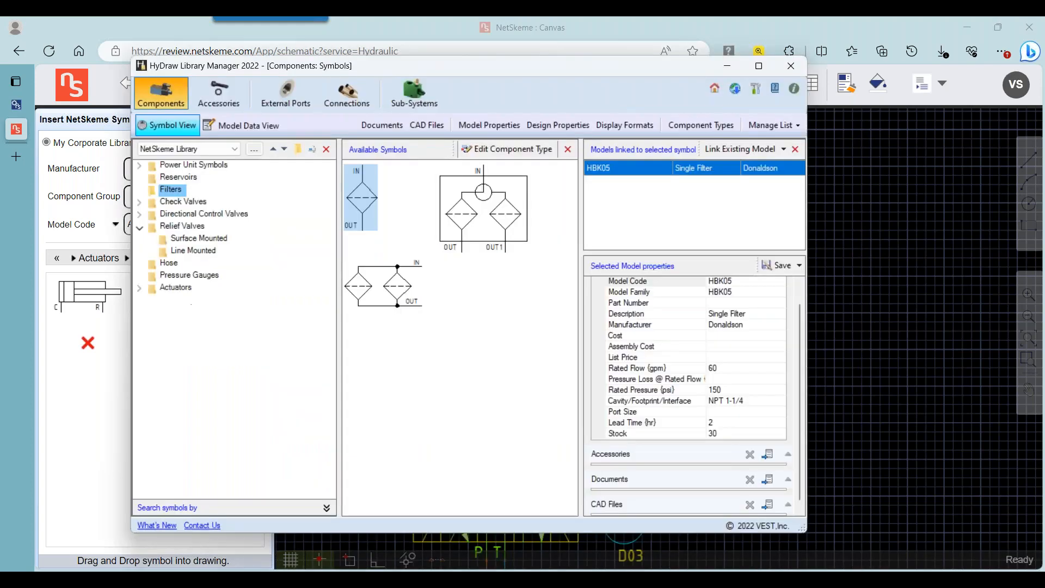
click(690, 125)
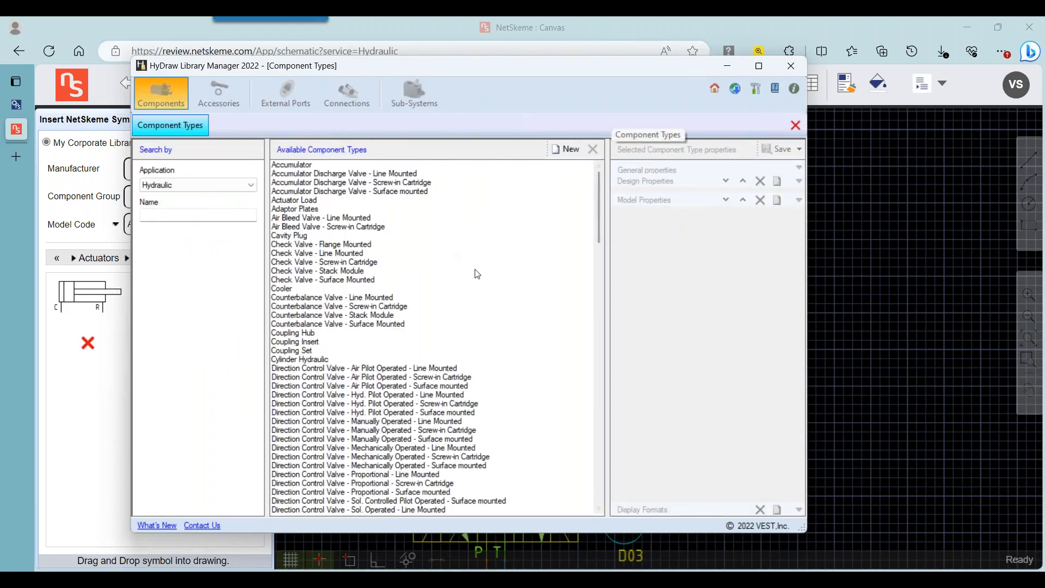
scroll(478, 273, down, 2)
click(795, 125)
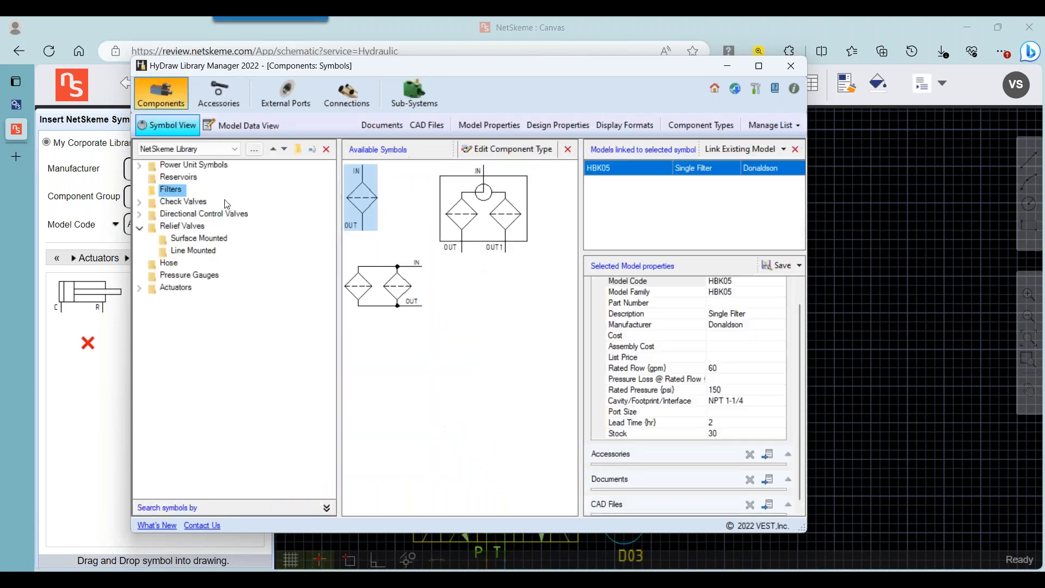
double_click(178, 288)
click(187, 300)
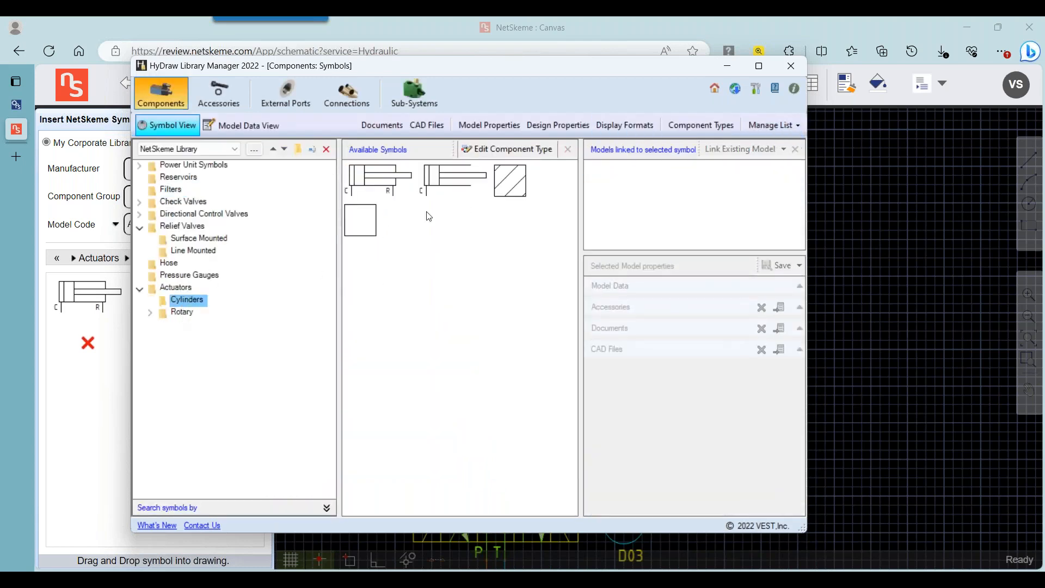
click(361, 220)
click(480, 149)
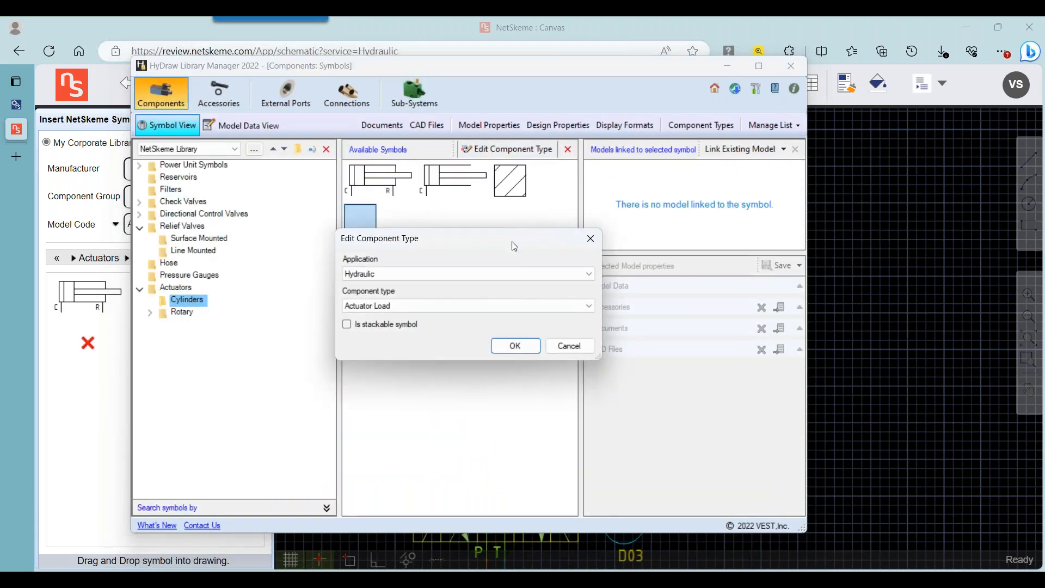
click(572, 347)
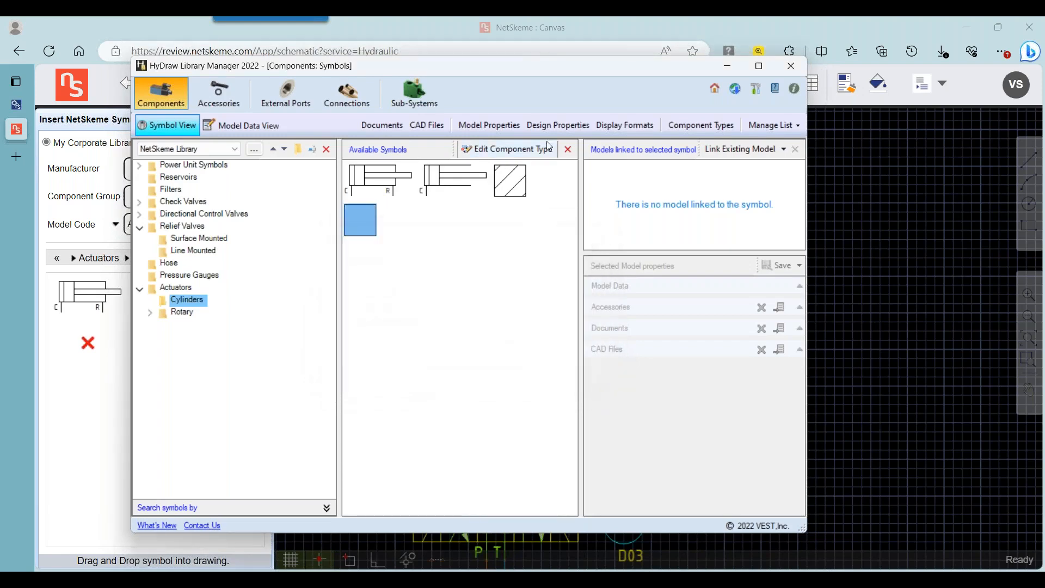
Review the model properties defined for the Actuator Load component type.
click(678, 133)
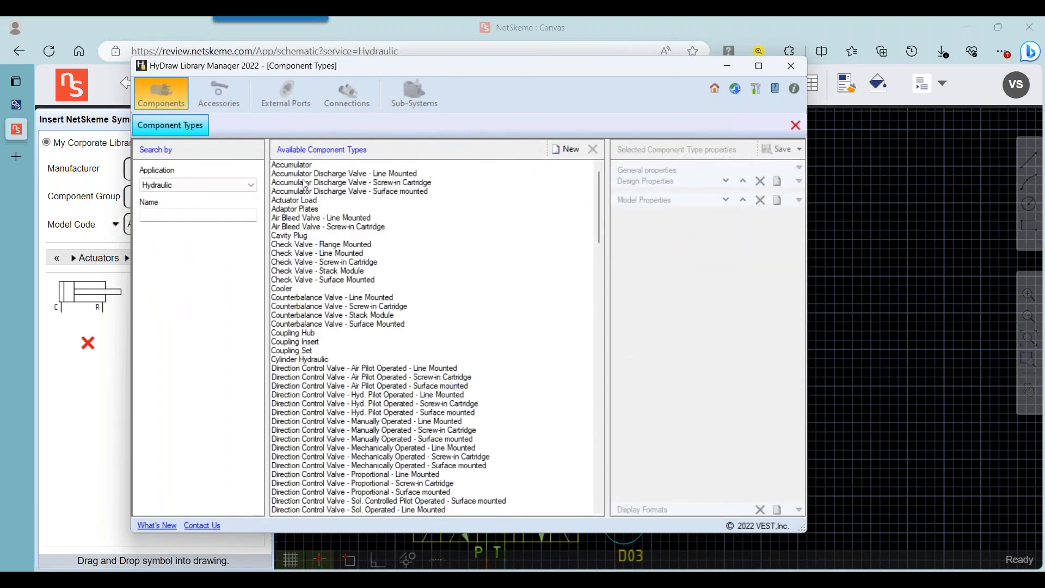
click(306, 203)
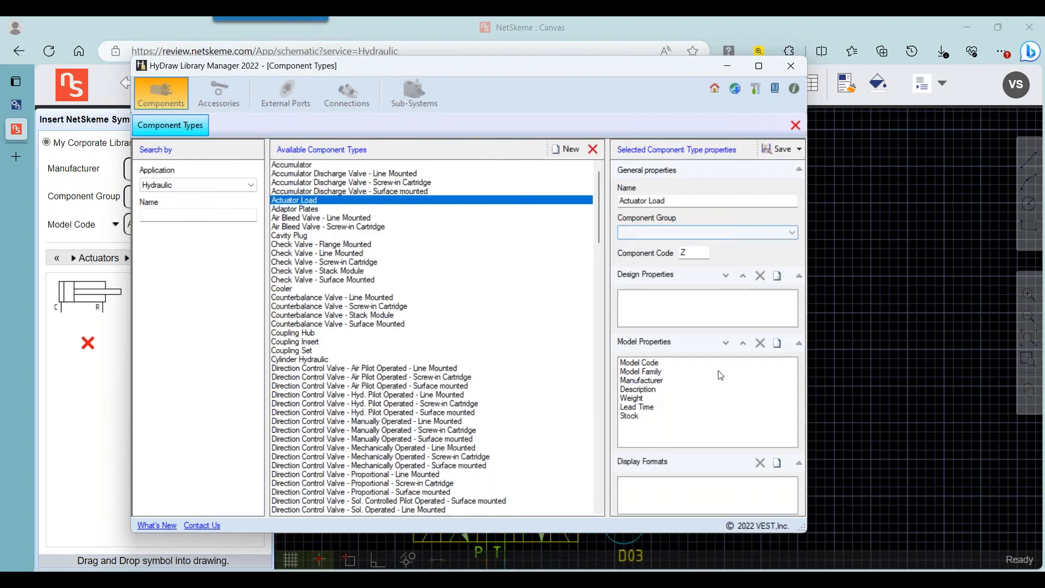
click(640, 402)
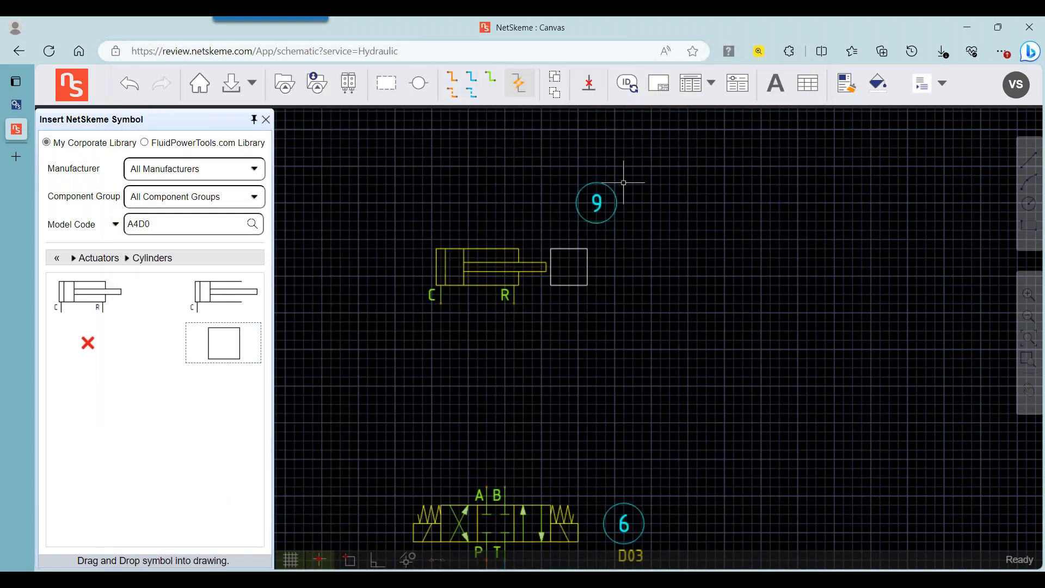
Return to the NetSkeme drawing and set the load symbol's weight to 10 lb.
double_click(562, 273)
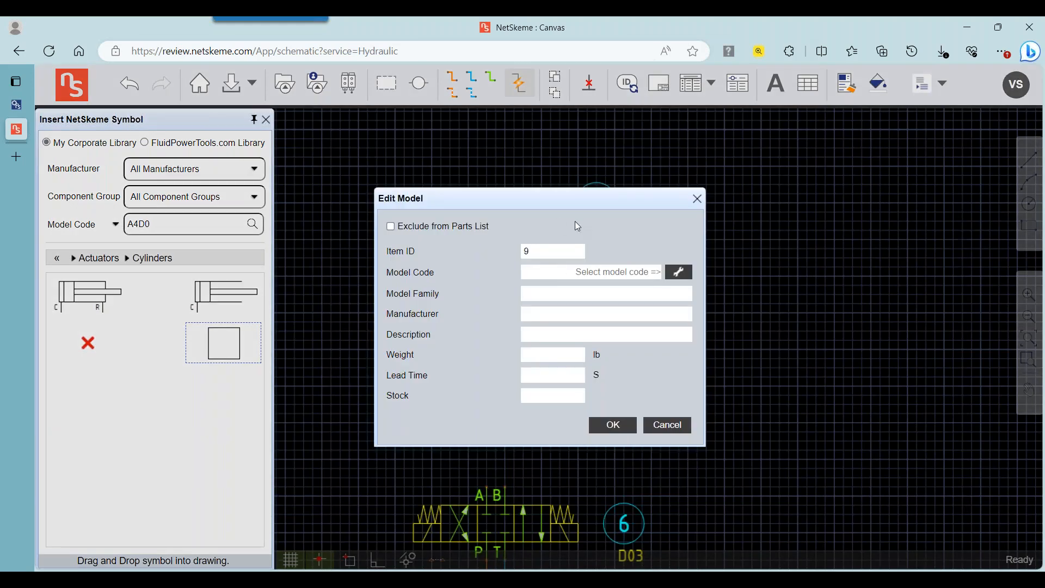
click(545, 356)
click(613, 424)
Exclude the load symbol from the parts list.
double_click(572, 260)
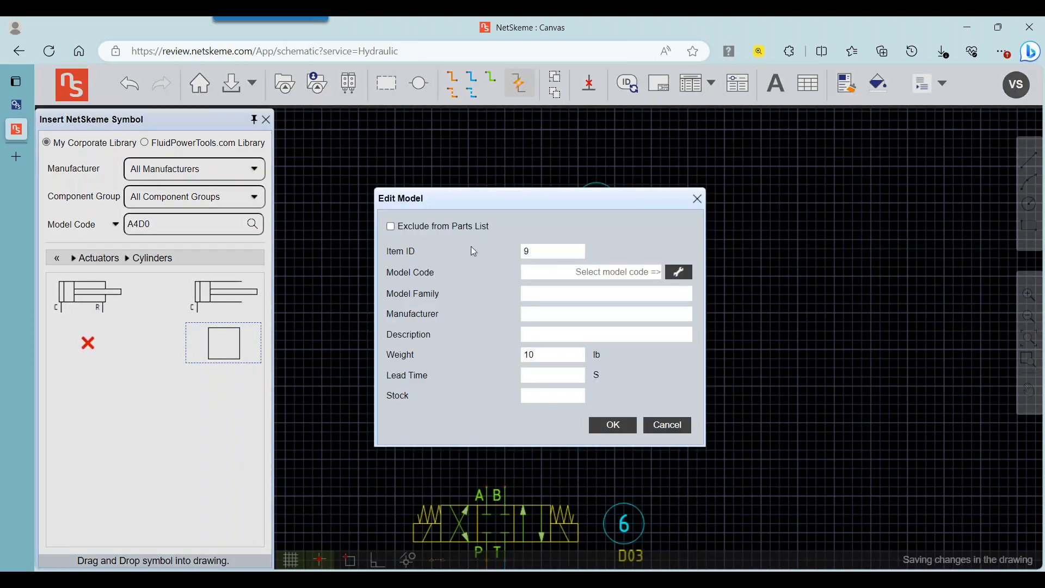
click(433, 227)
click(609, 427)
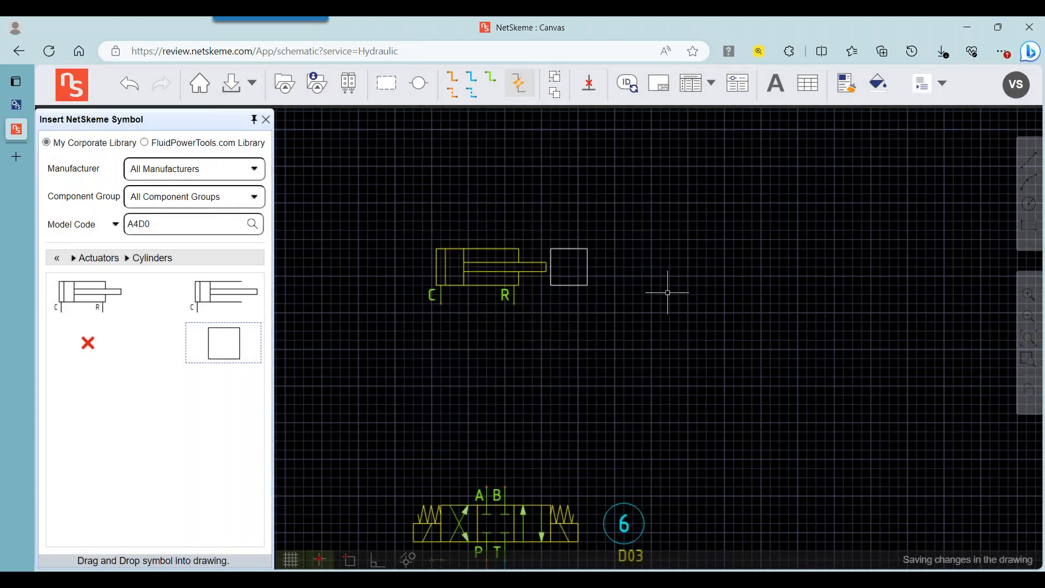
scroll(623, 310, down, 2)
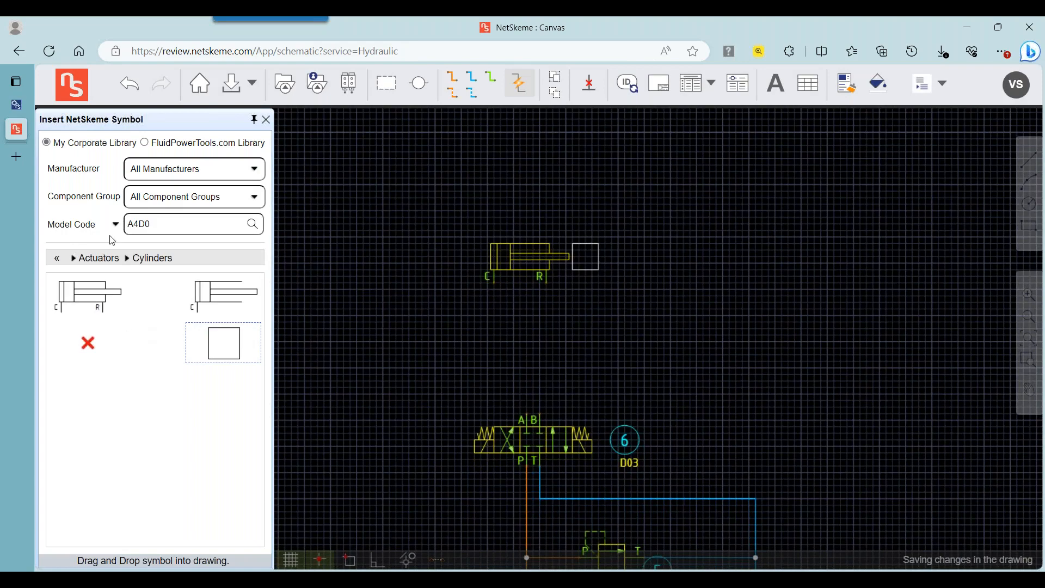
Search the corporate library for model code 470TC and place the 470TC-6 hose symbol below the cylinder's C port.
click(58, 258)
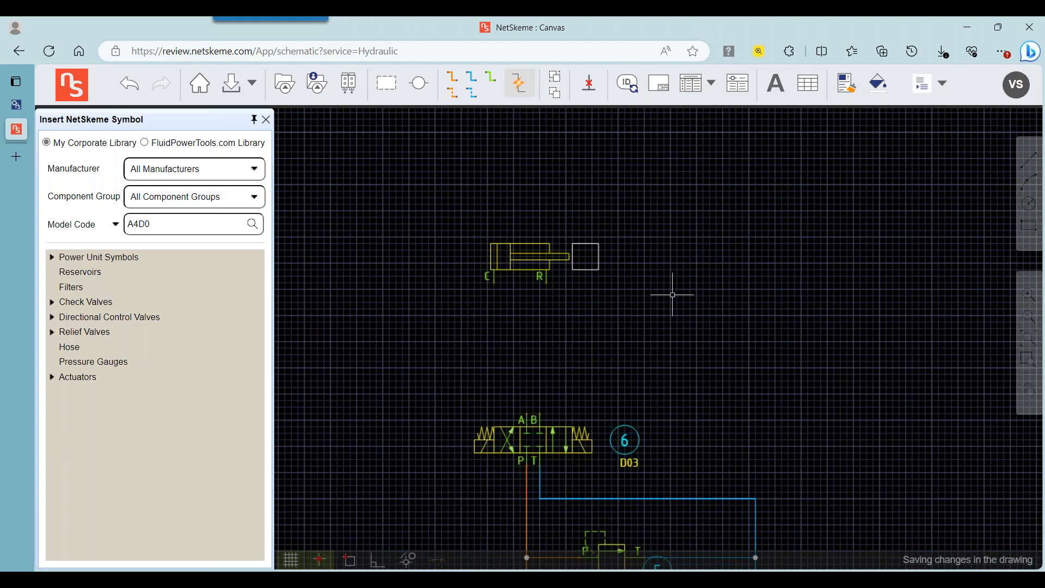
drag(671, 295, 668, 269)
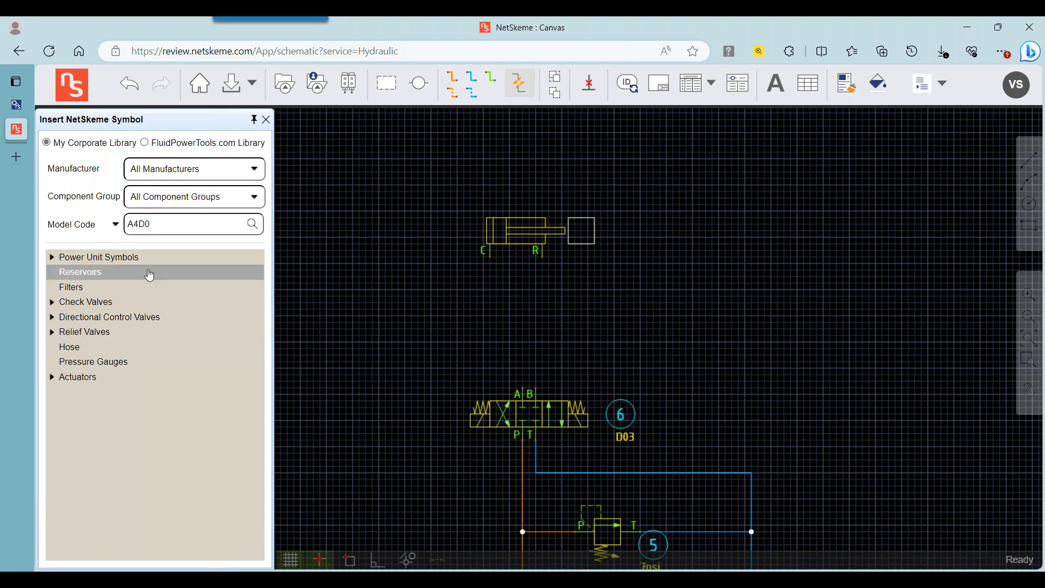
double_click(161, 223)
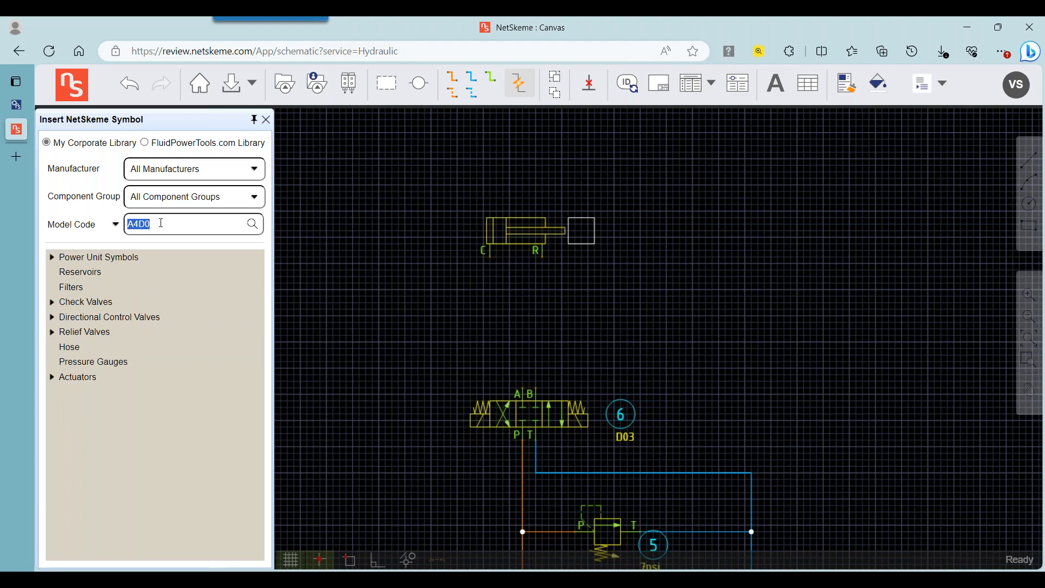
text(4)
key(Return)
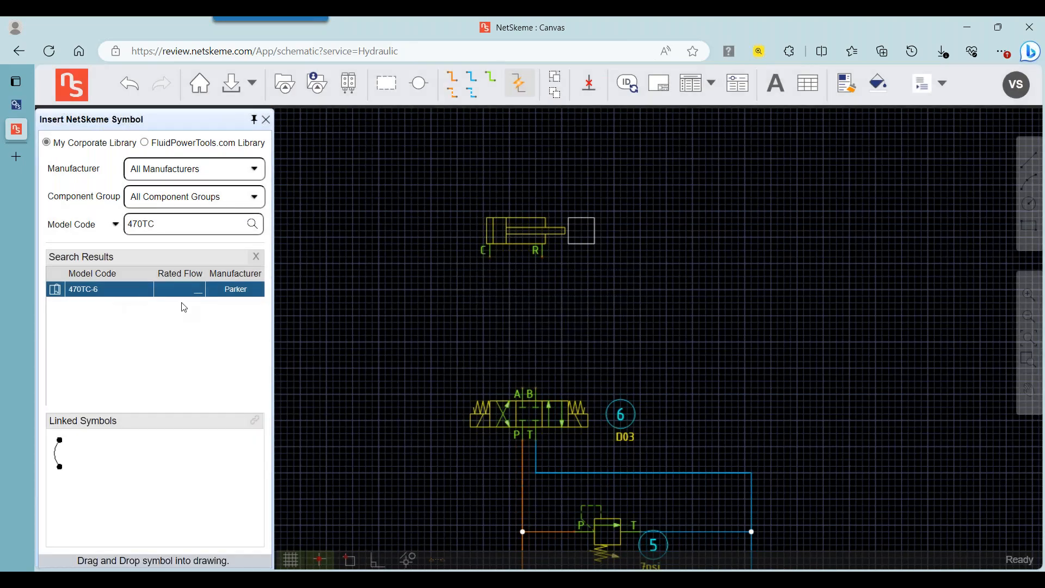
click(63, 458)
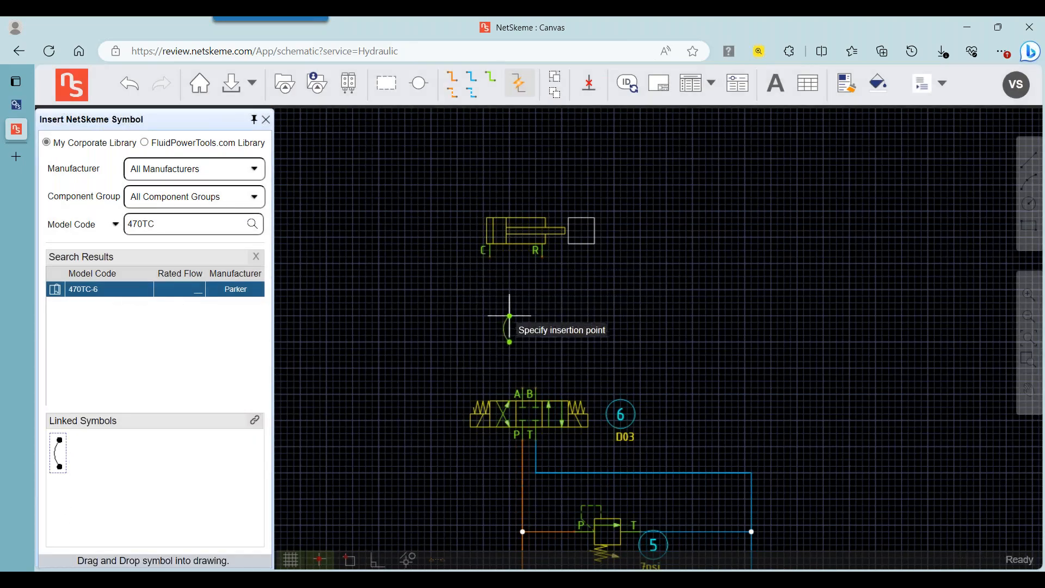
click(490, 289)
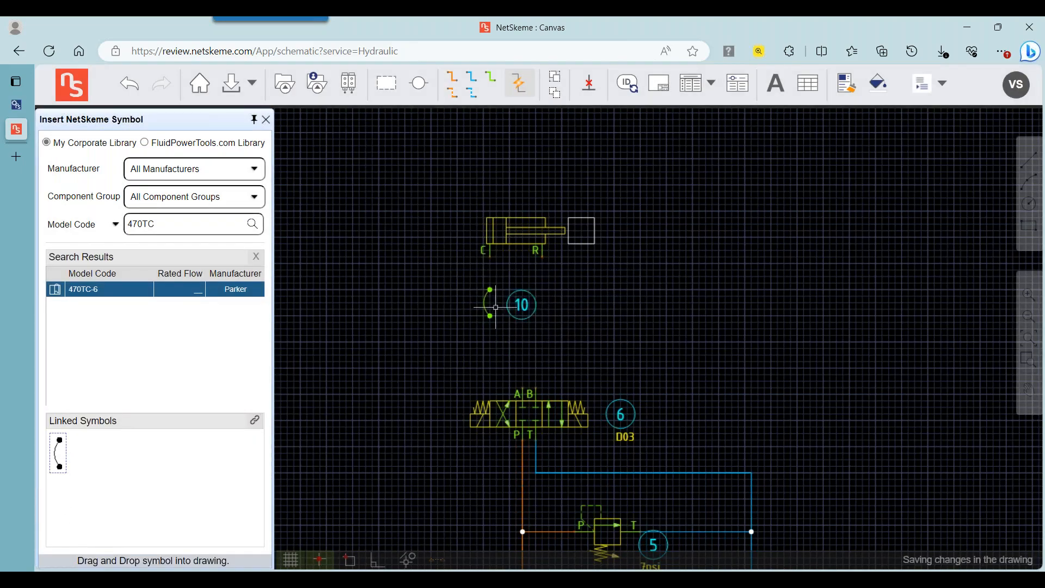
Copy the hose symbol and place the copy in line below the cylinder's R port.
right_click(489, 303)
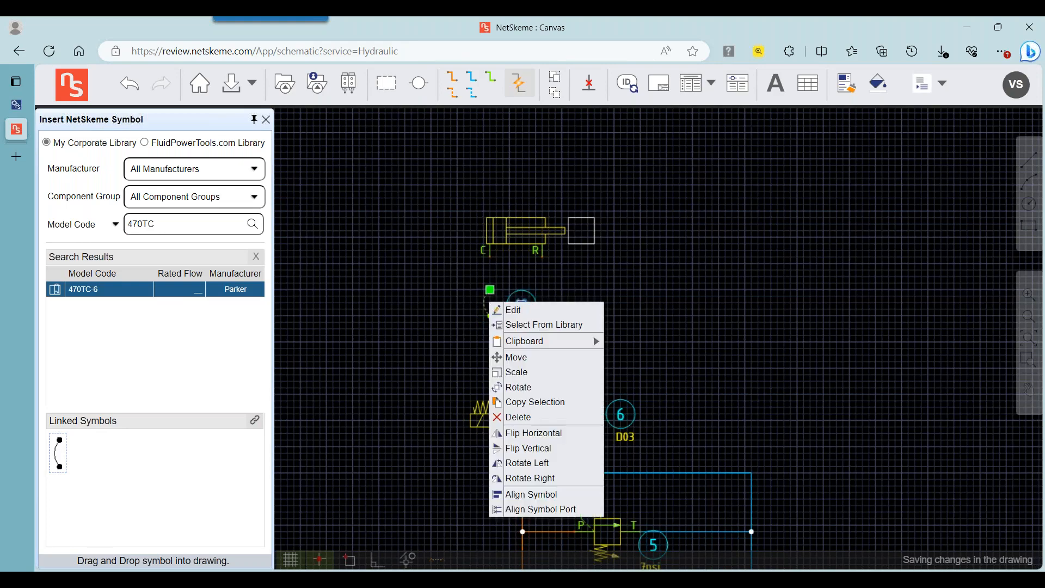
click(522, 401)
click(490, 290)
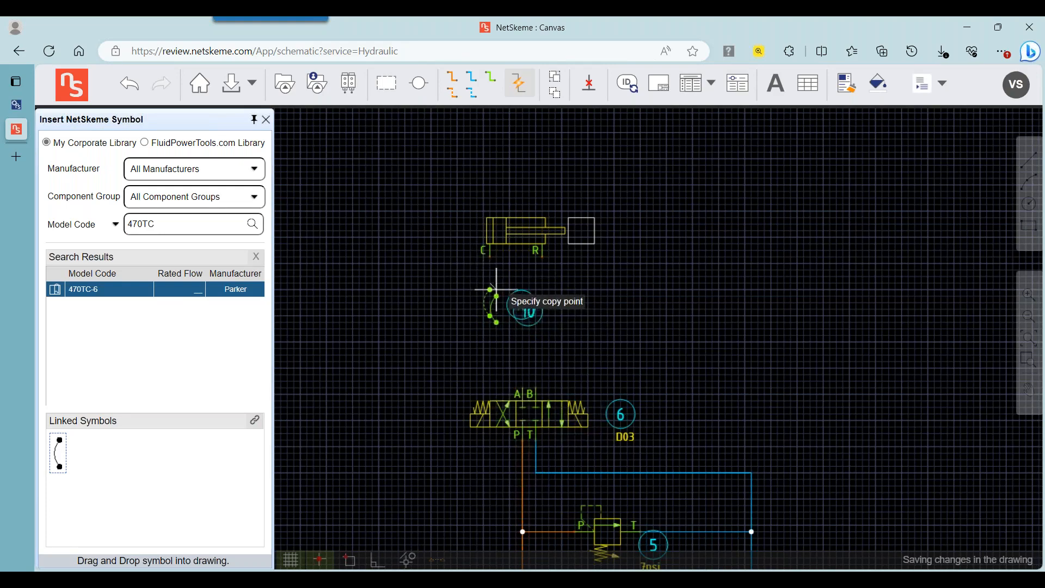
click(543, 289)
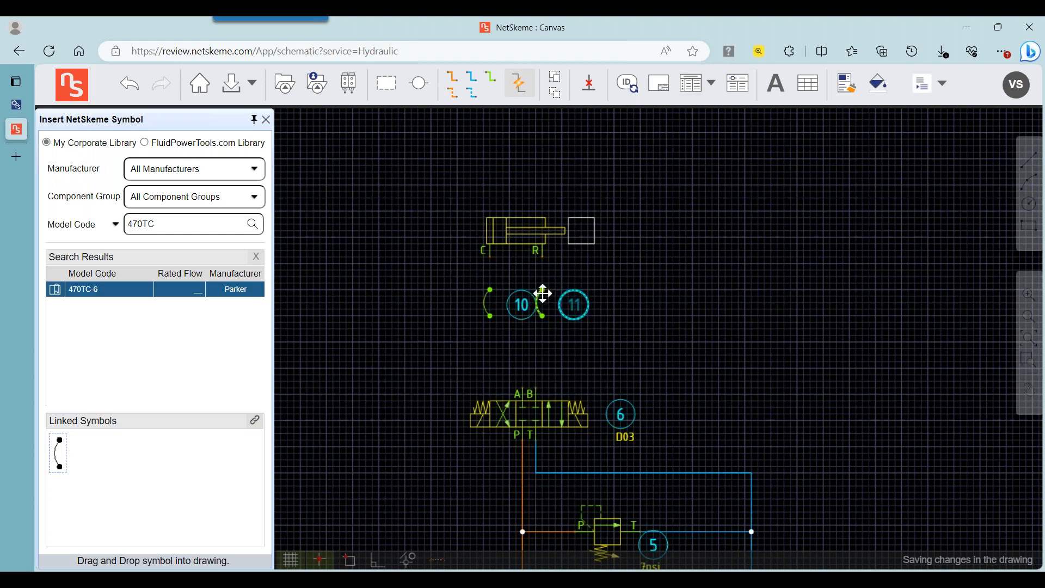
right_click(543, 292)
click(556, 302)
key(Escape)
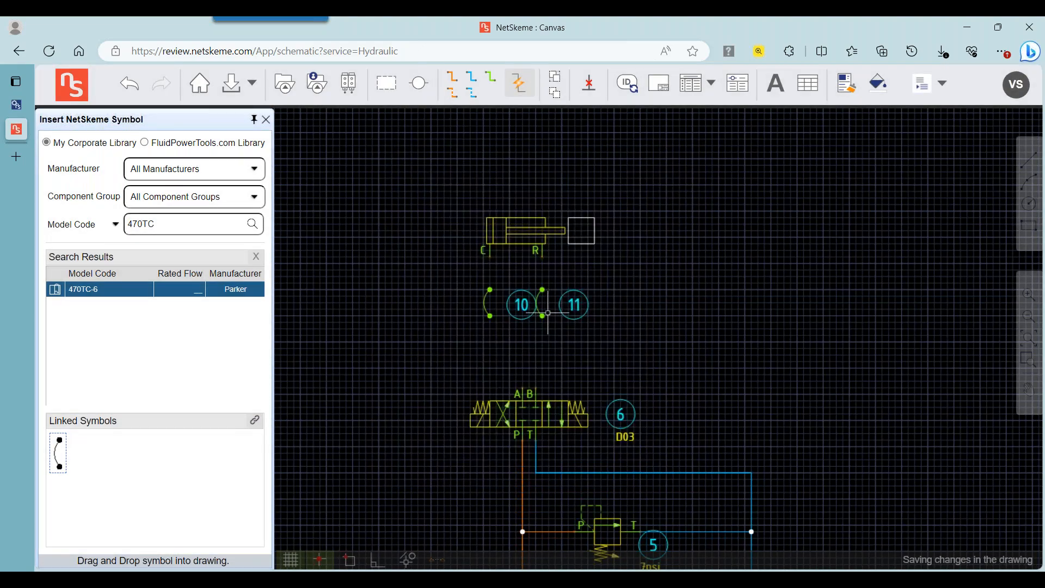
Flip the hose under the R port horizontally and move balloon 10 to the outer side of its hose.
click(542, 312)
scroll(543, 312, up, 5)
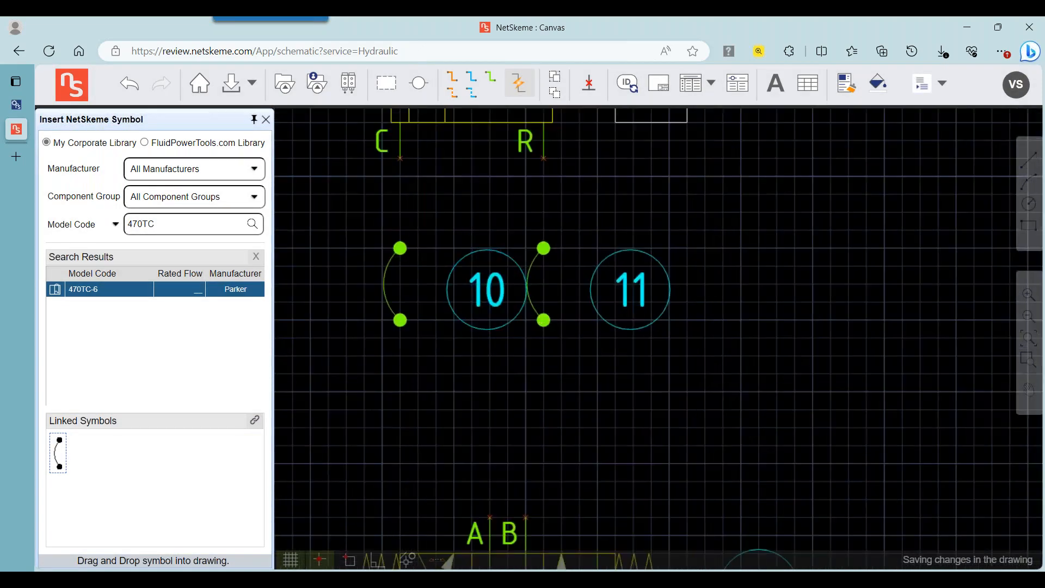
right_click(546, 316)
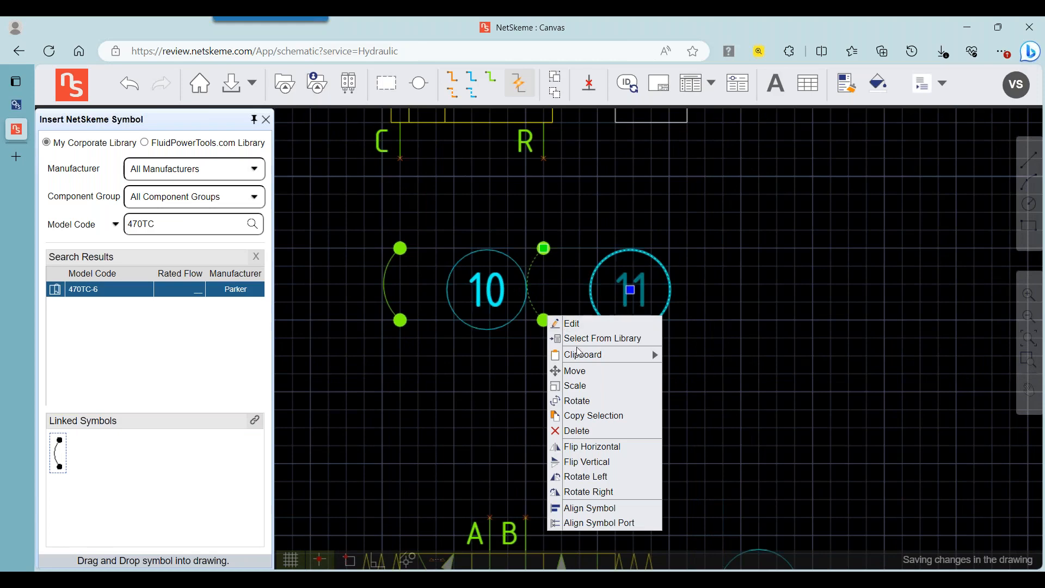
click(581, 451)
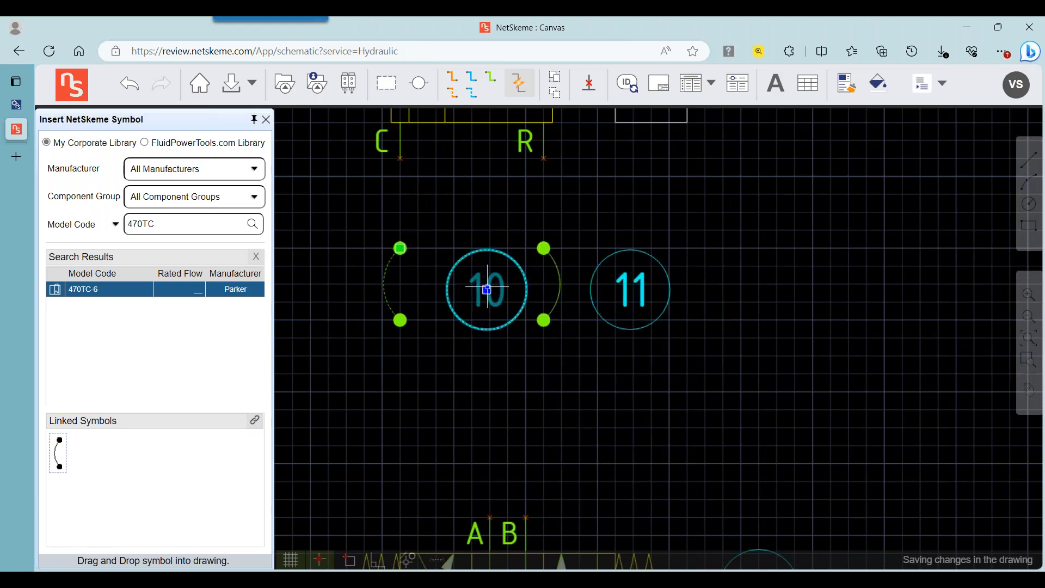
drag(486, 289, 327, 285)
scroll(583, 252, down, 2)
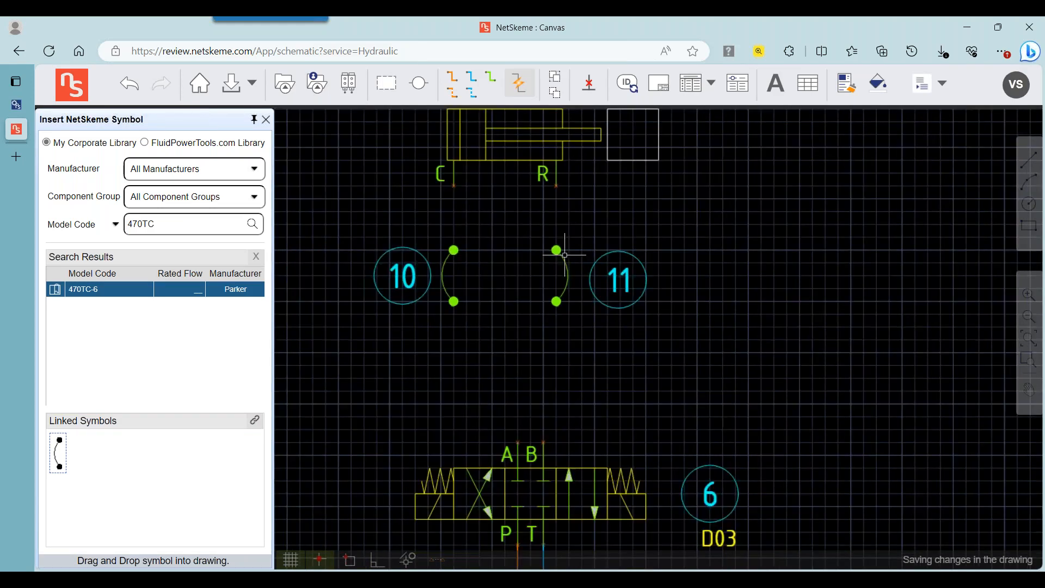
Connect the cylinder's C and R ports to the upper ends of hoses 10 and 11 with green lines.
click(517, 75)
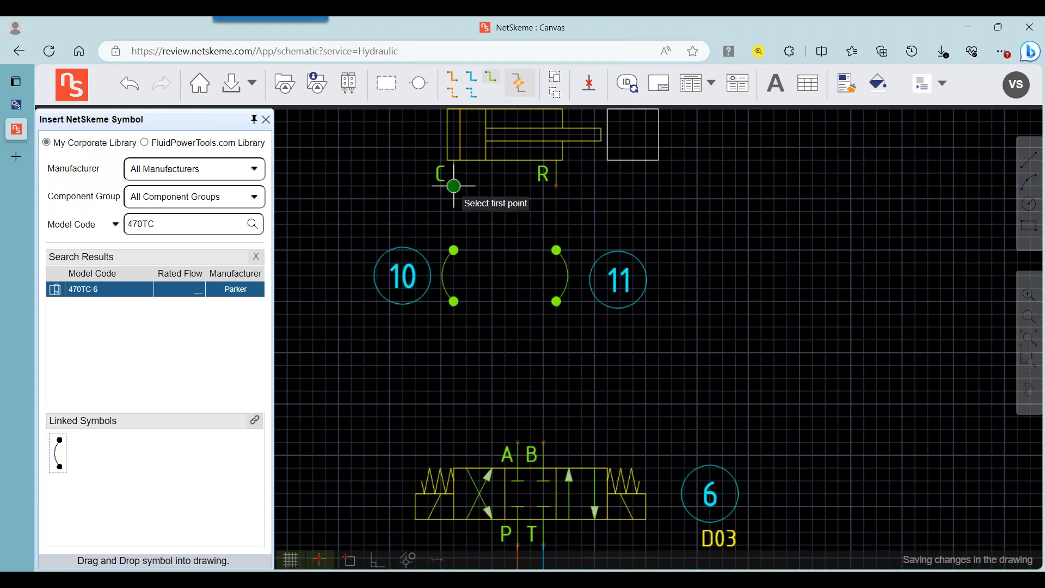
click(453, 186)
click(454, 250)
click(555, 186)
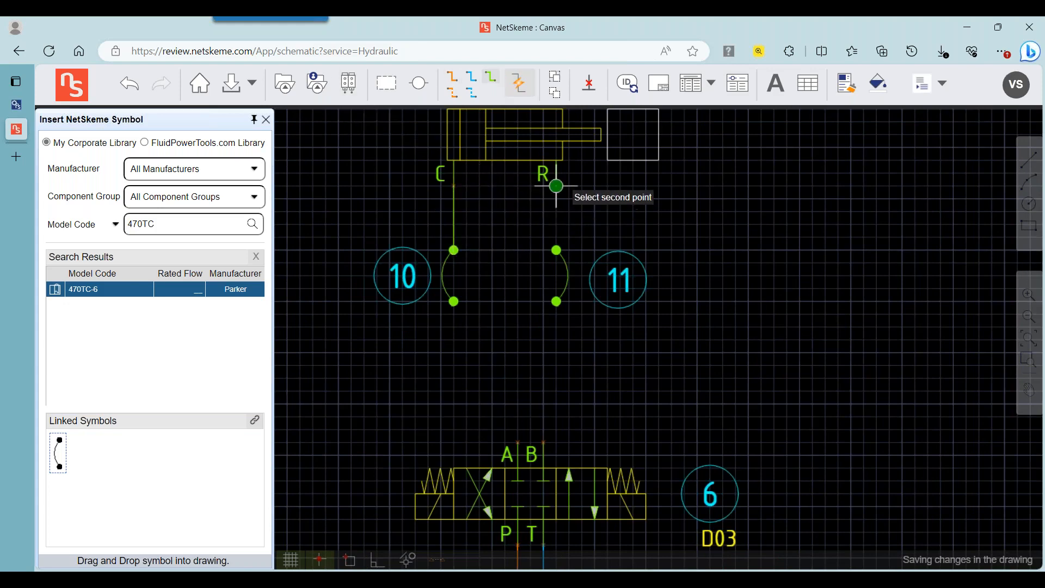
click(556, 249)
Connect the lower ends of hoses 10 and 11 to valve ports A and B, levelling the bends of both lines.
scroll(537, 345, down, 3)
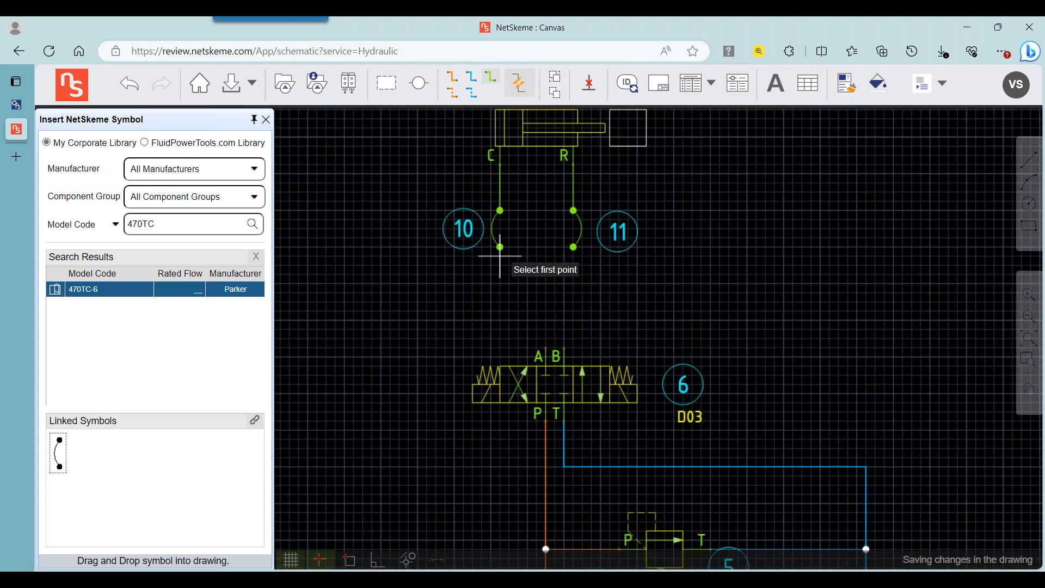
click(500, 247)
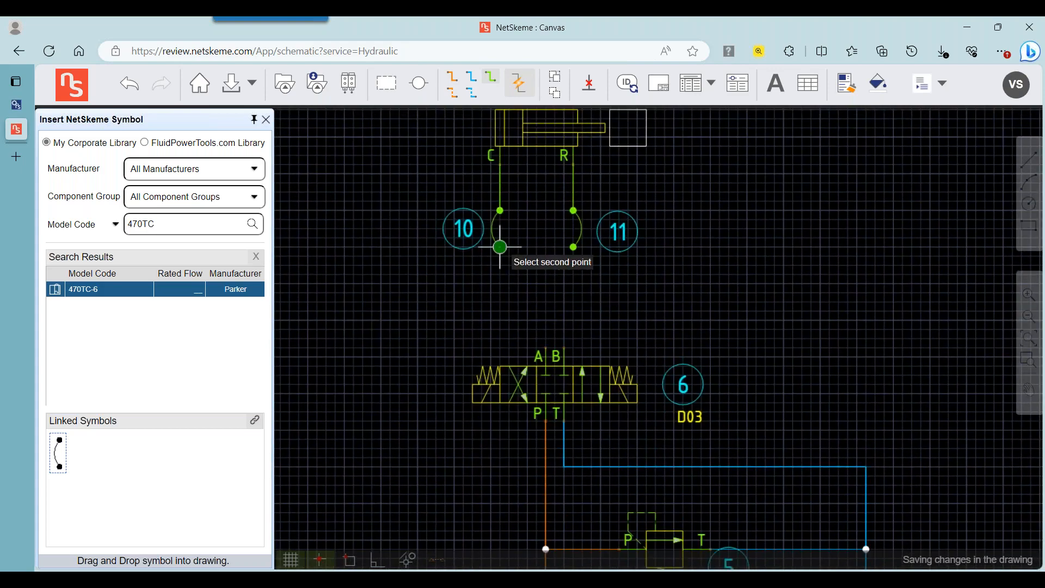
click(545, 359)
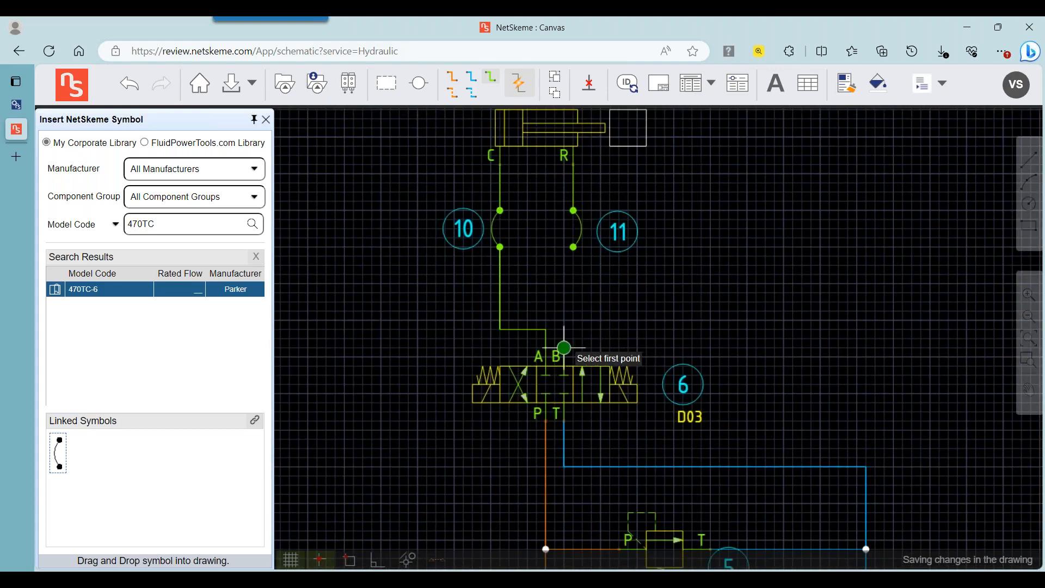
click(556, 354)
click(574, 247)
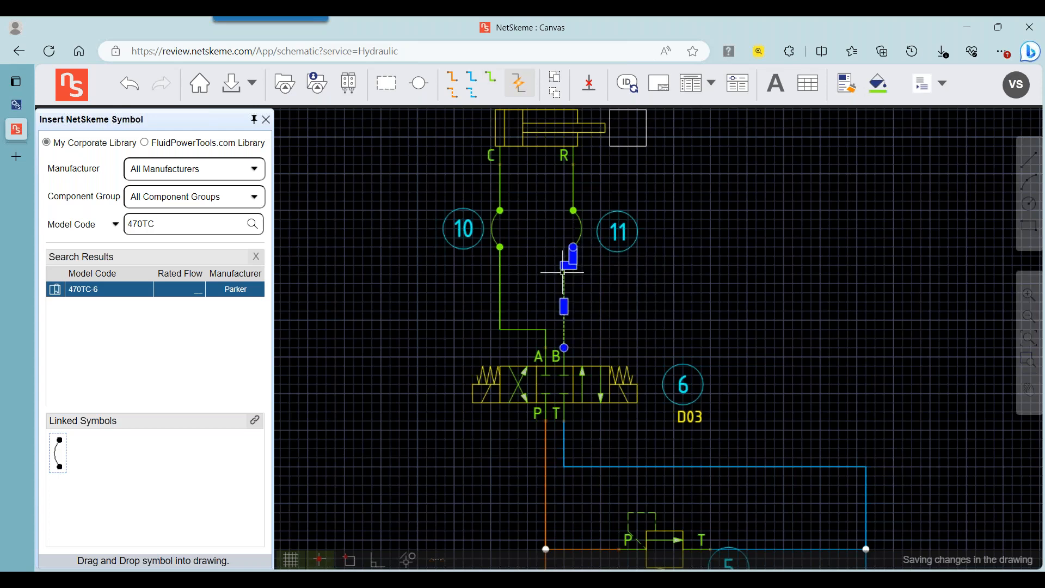
drag(568, 265, 573, 330)
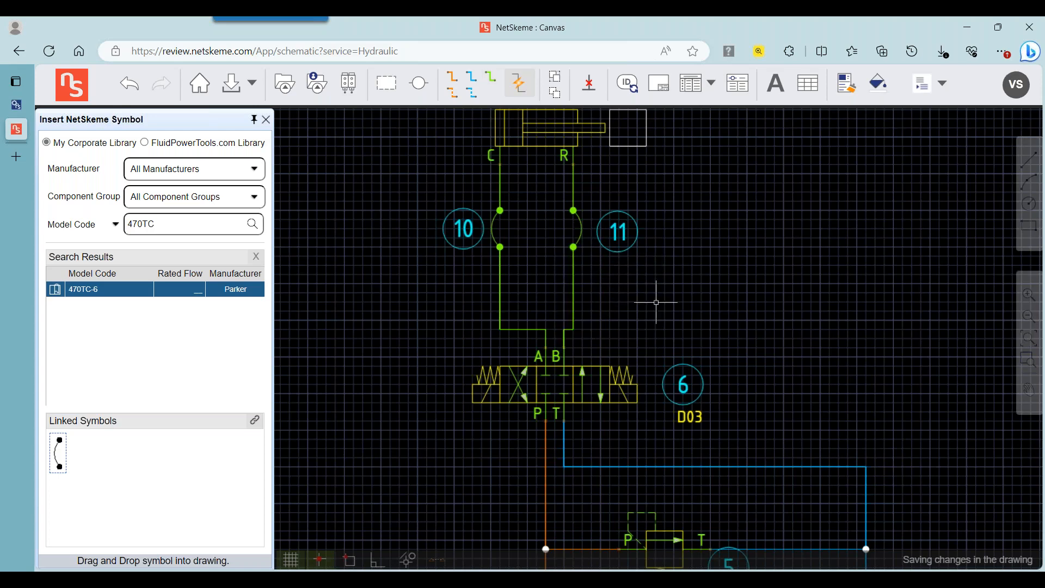
Nudge the D03 directional valve left until ports A and B are centred between the two hose lines.
click(573, 373)
key(Left)
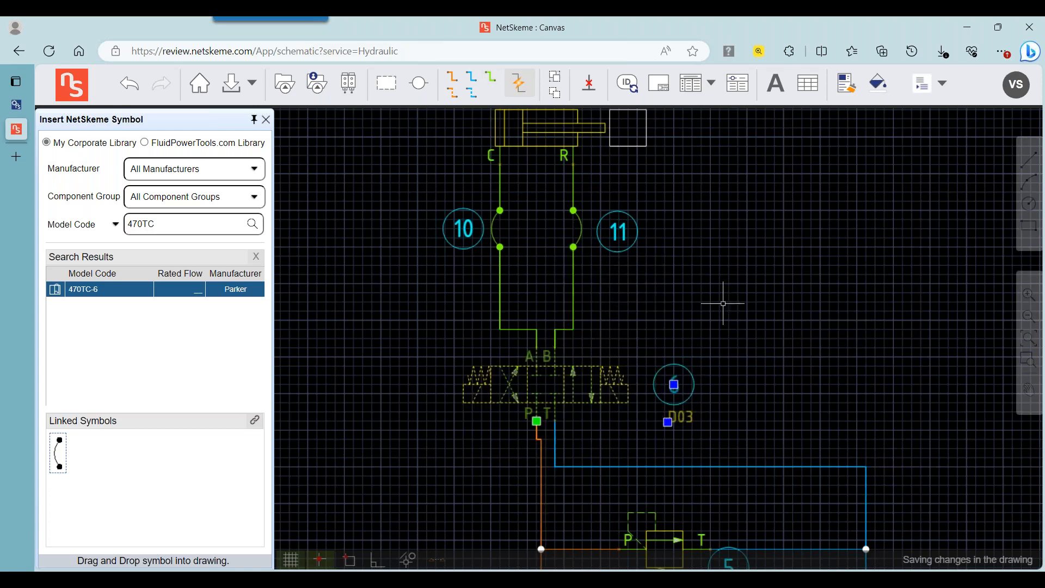
click(822, 298)
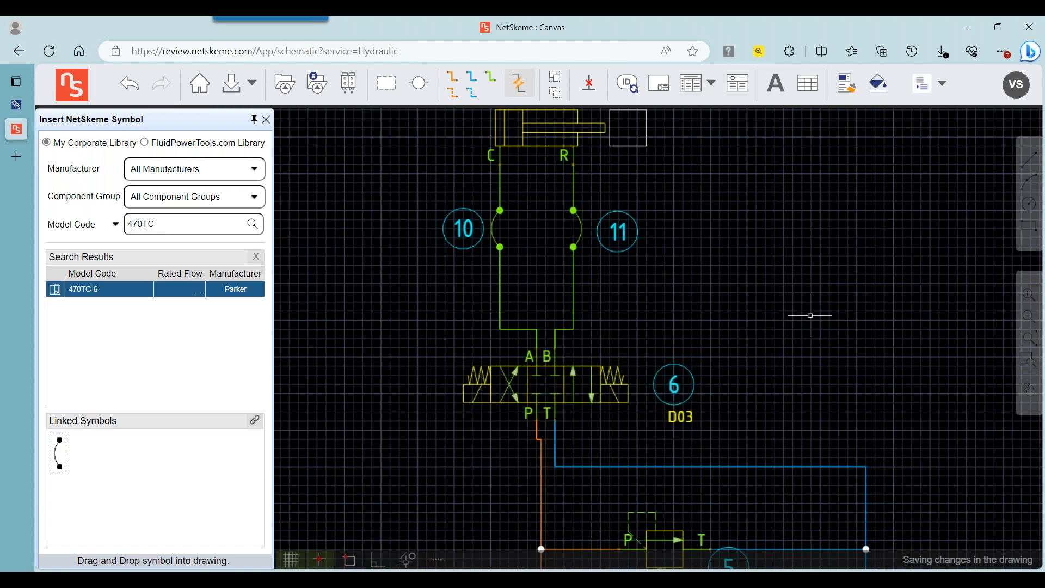
click(602, 373)
key(Left)
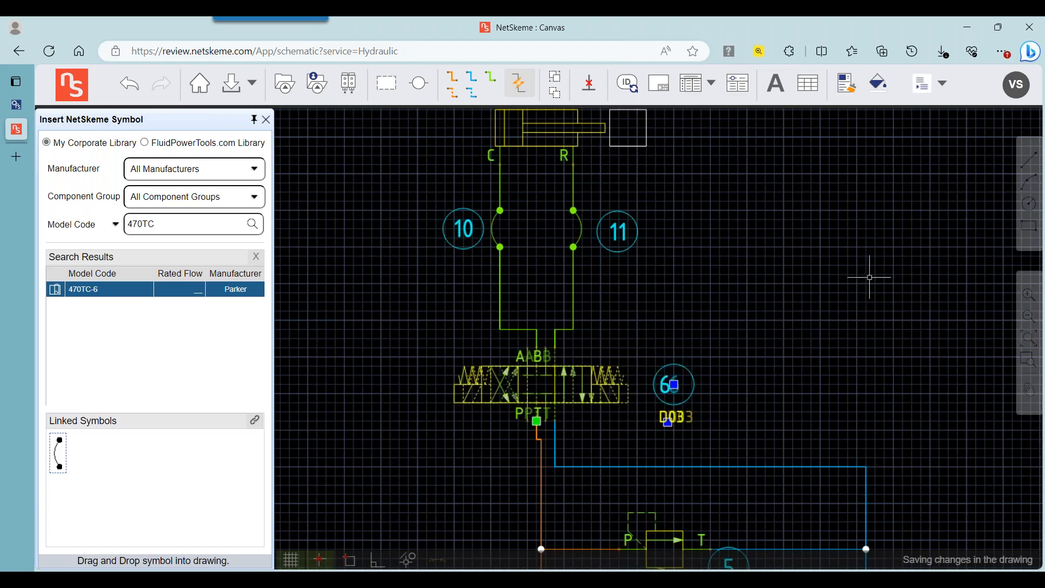
click(781, 286)
drag(734, 316, 784, 303)
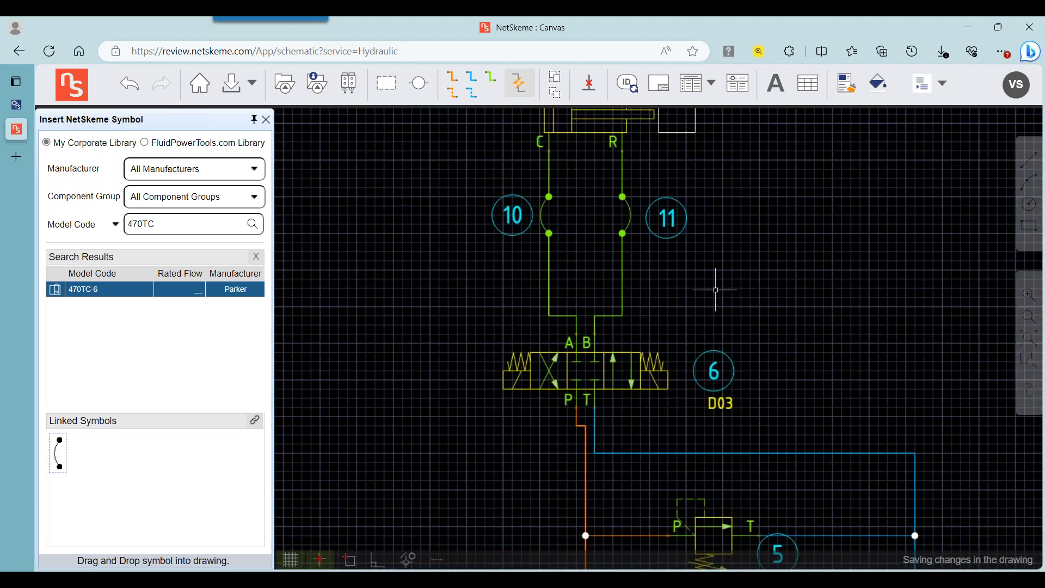
click(586, 364)
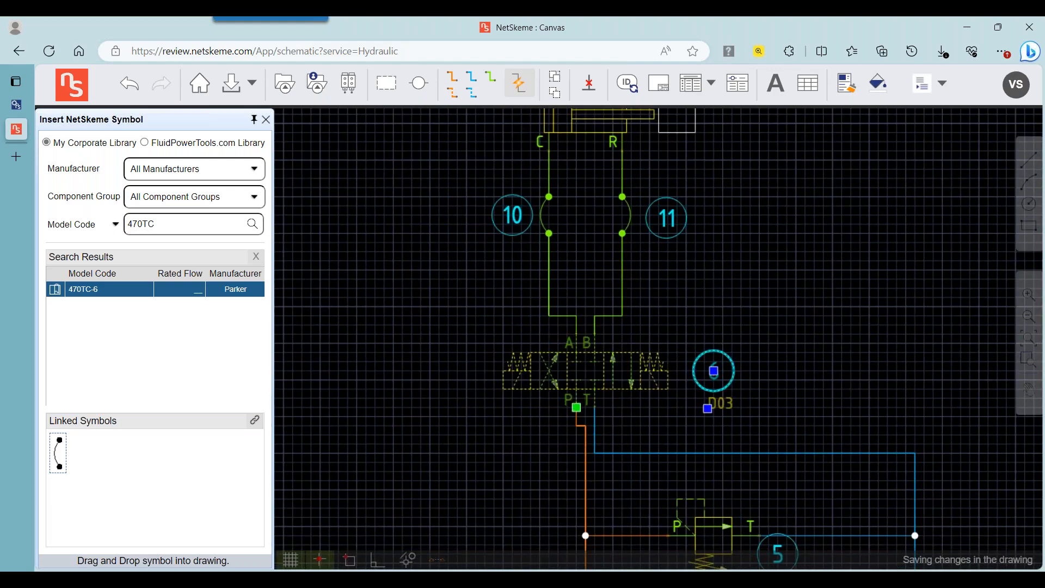
click(828, 320)
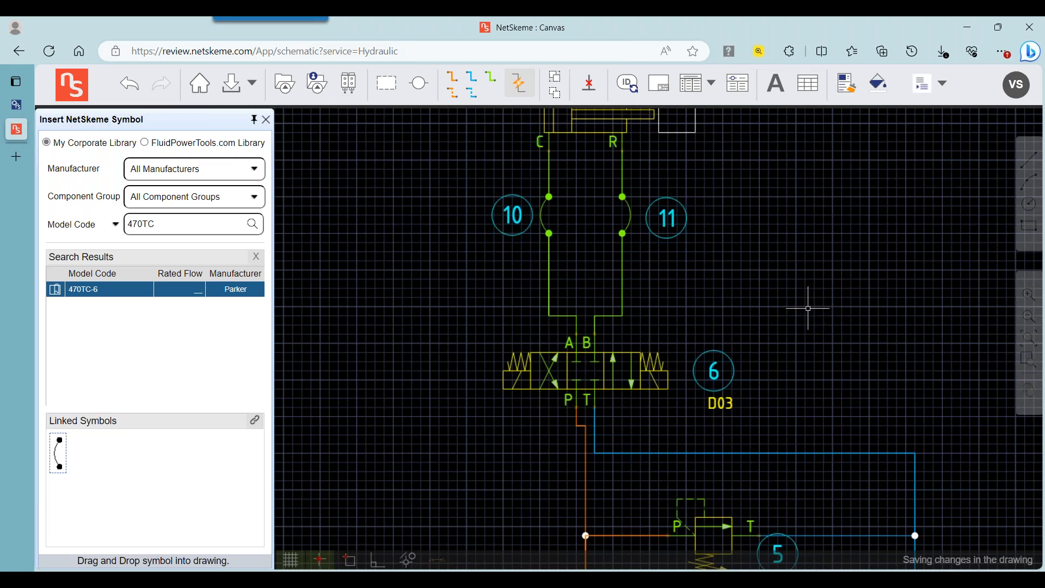
Insert a pressure gauge symbol in the space beside hose 11 and assign it the ifm model PG2451.
click(255, 257)
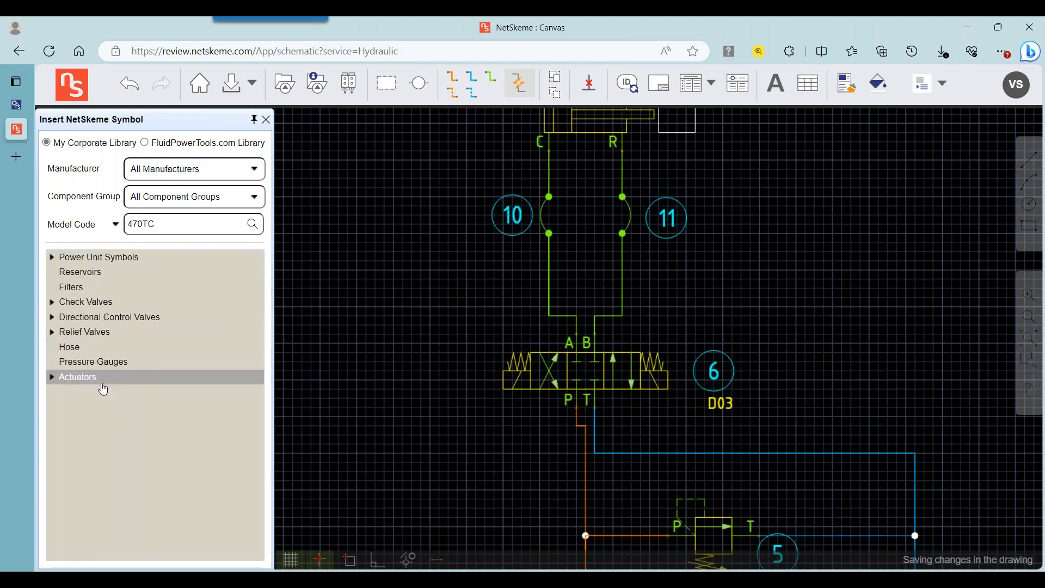
click(96, 362)
mouse_move(64, 294)
mouse_down()
mouse_move(742, 350)
mouse_move(823, 343)
mouse_move(815, 283)
mouse_move(796, 307)
mouse_up()
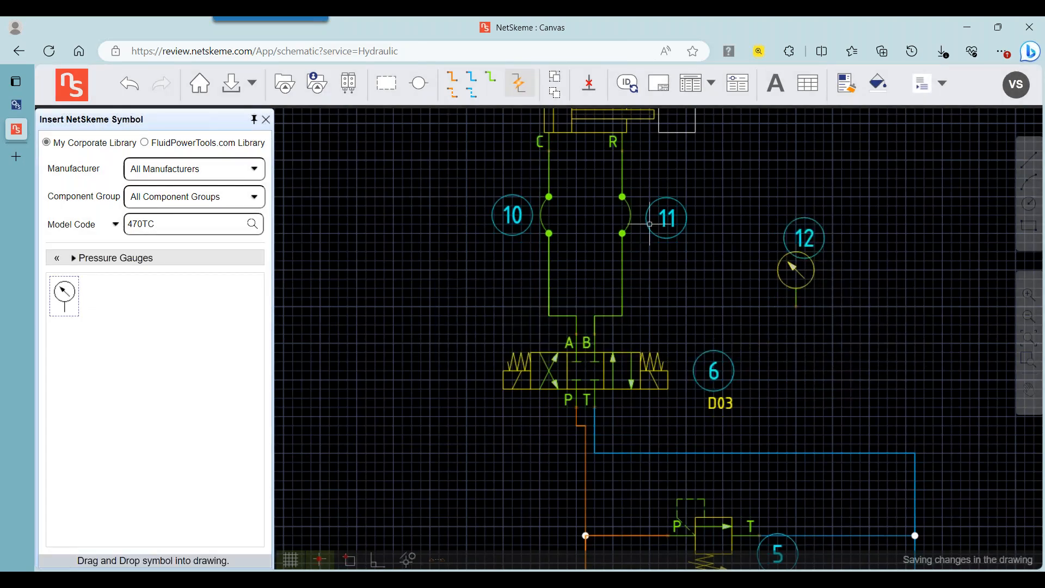
right_click(780, 277)
click(817, 304)
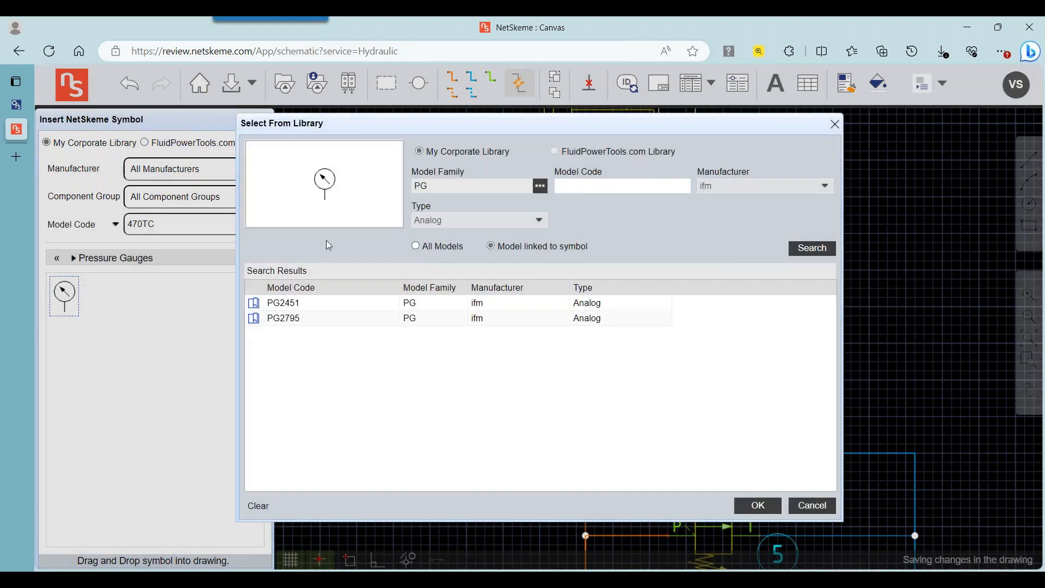
click(401, 303)
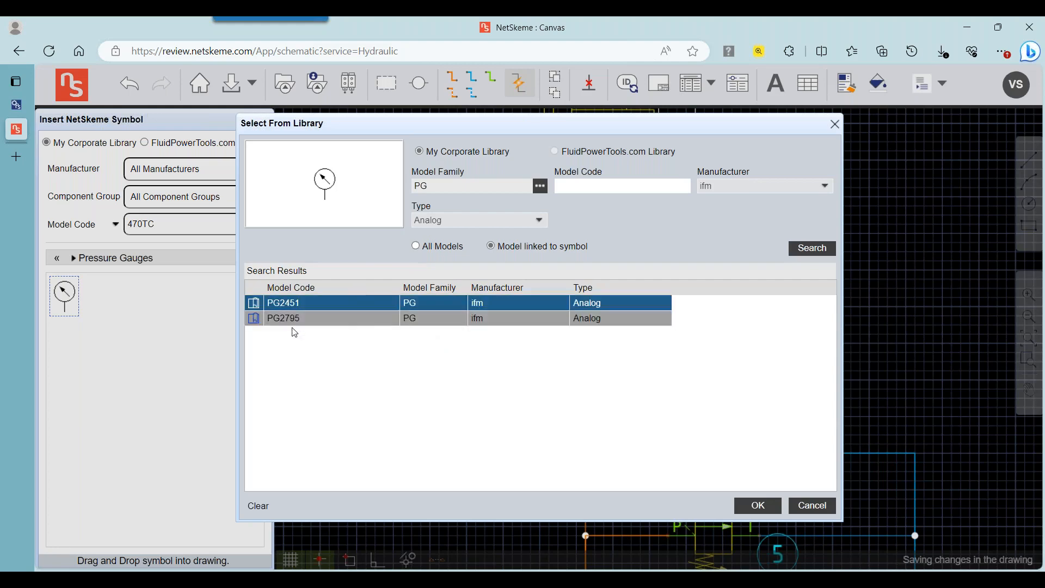
click(758, 505)
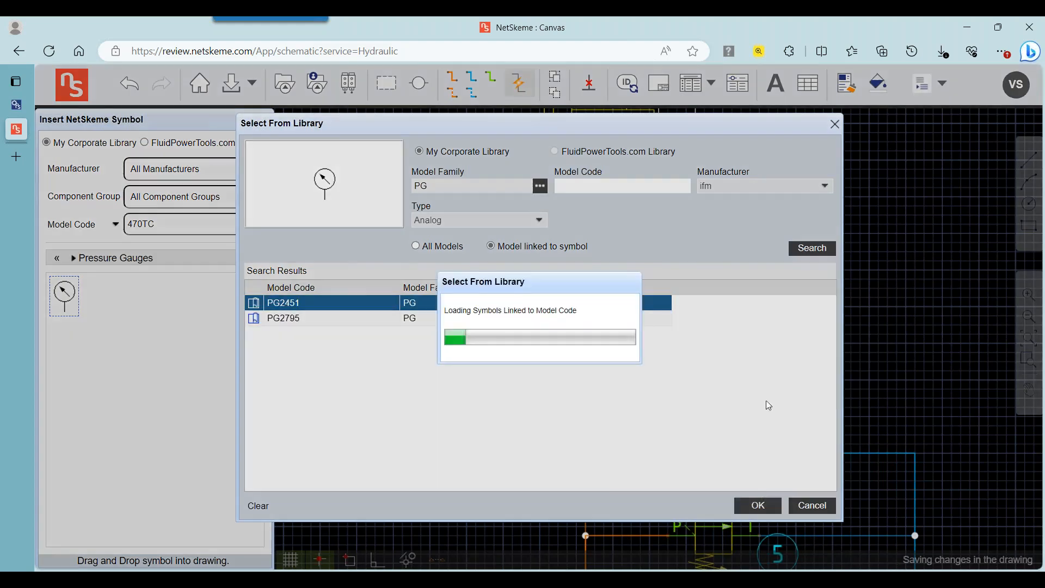
Copy the PG2451 pressure gauge to the opposite side of the circuit, beside hose 10.
right_click(785, 269)
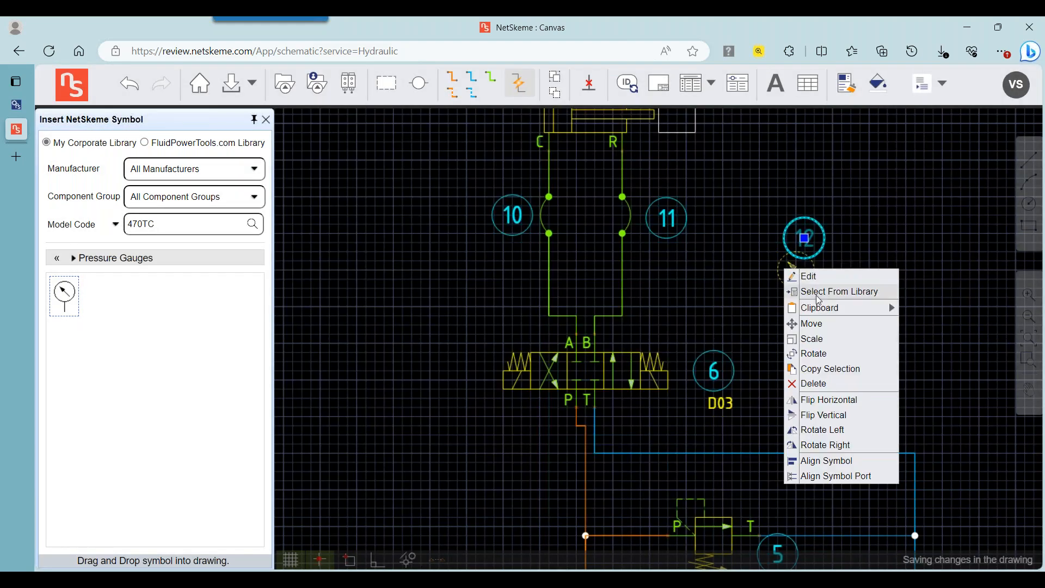
click(818, 367)
click(796, 288)
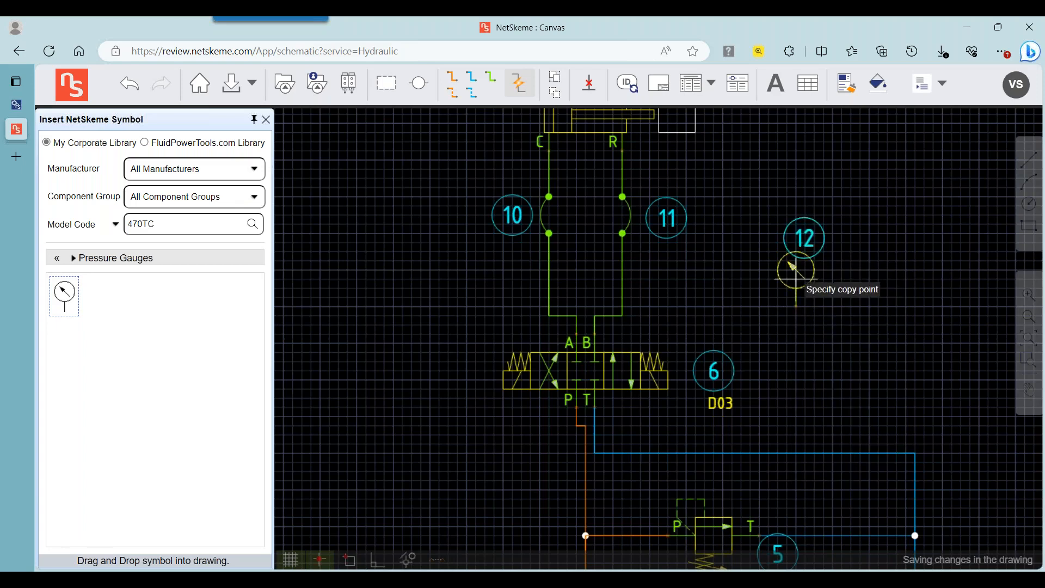
click(402, 287)
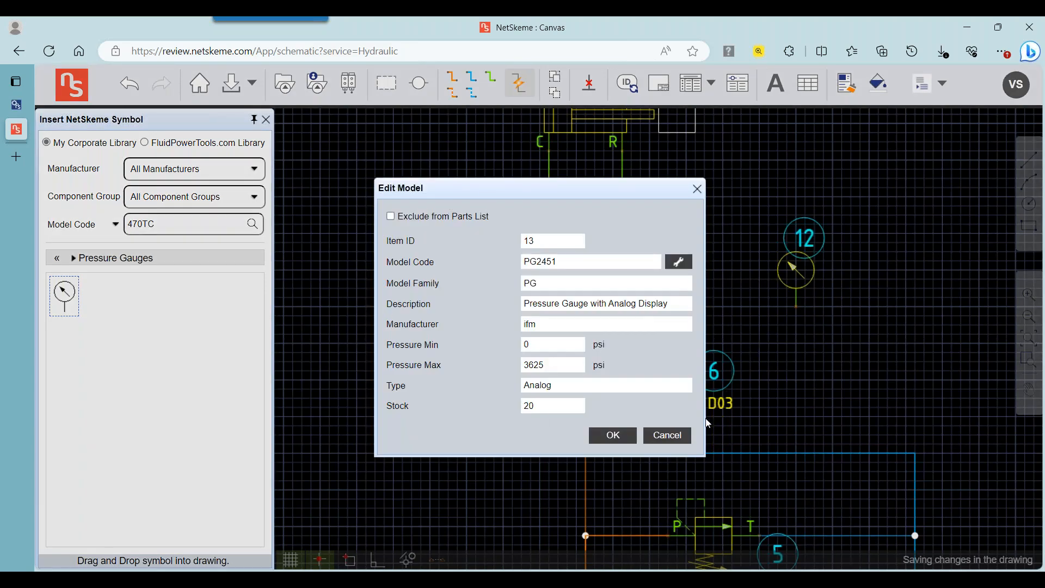
Connect pressure gauges 13 and 12 to the bends of the port A and B lines, levelling the gauge 13 line.
click(667, 435)
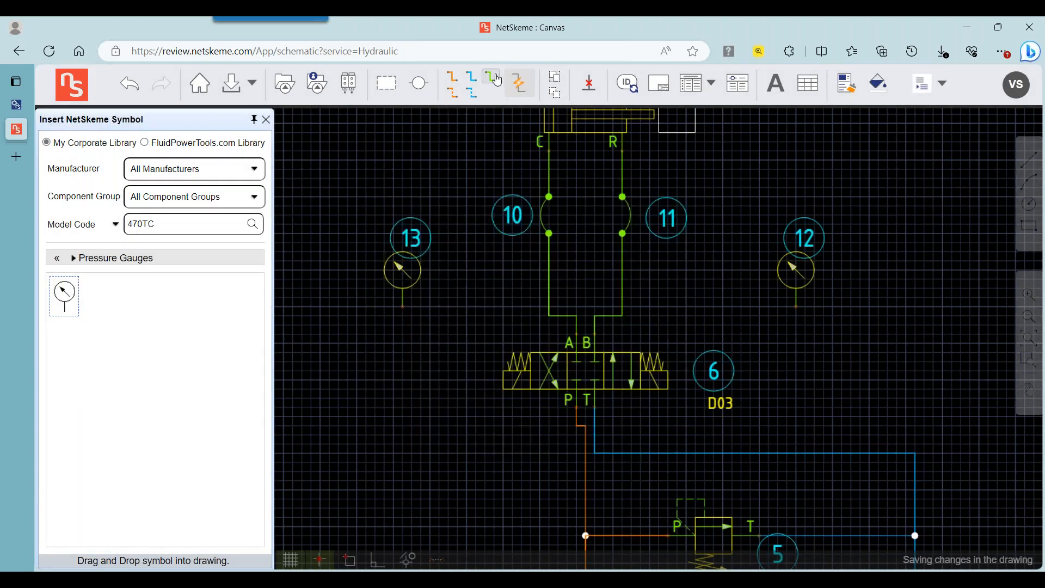
click(403, 307)
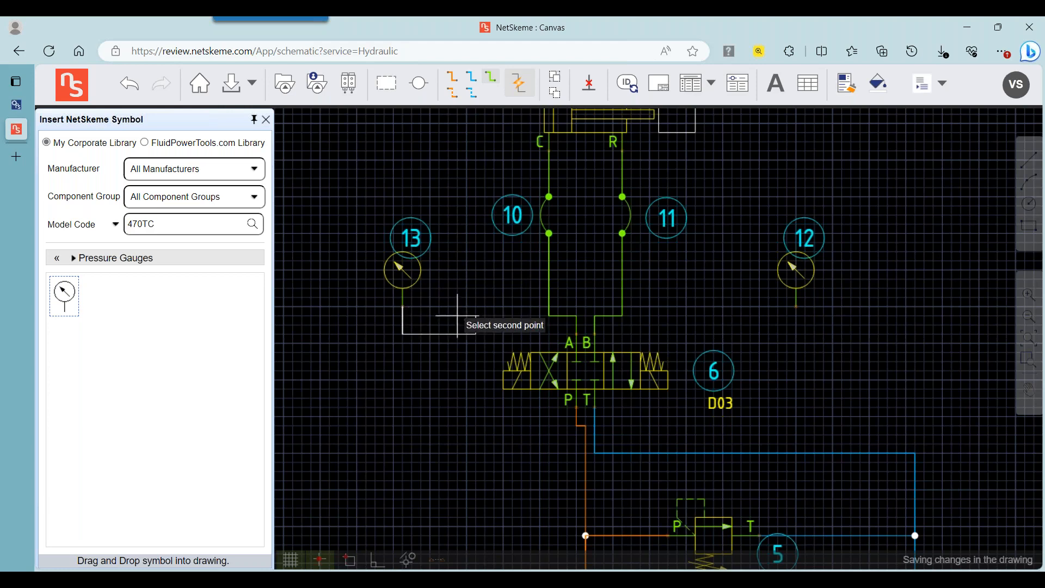
click(549, 314)
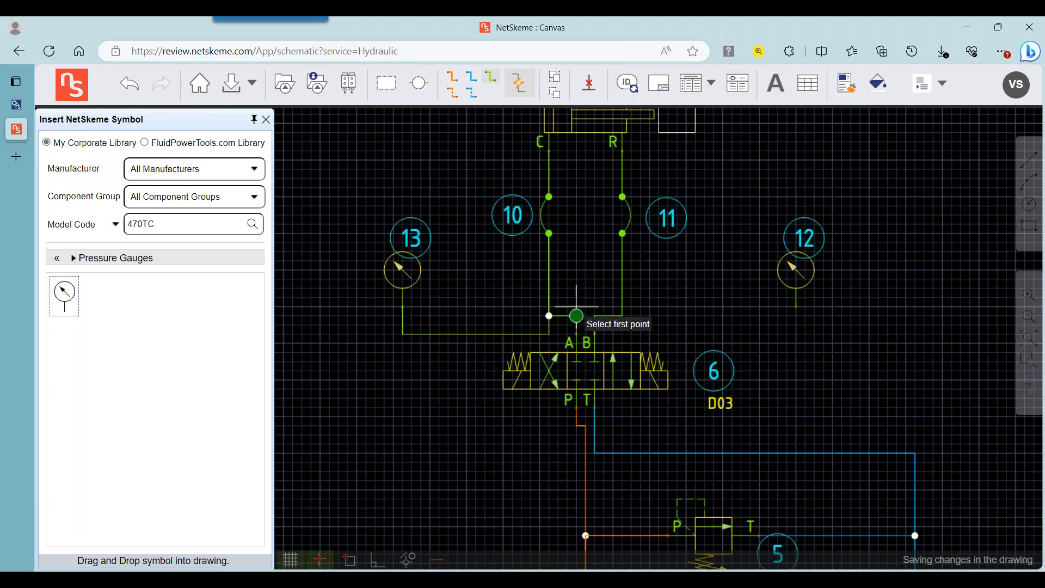
click(622, 315)
click(796, 308)
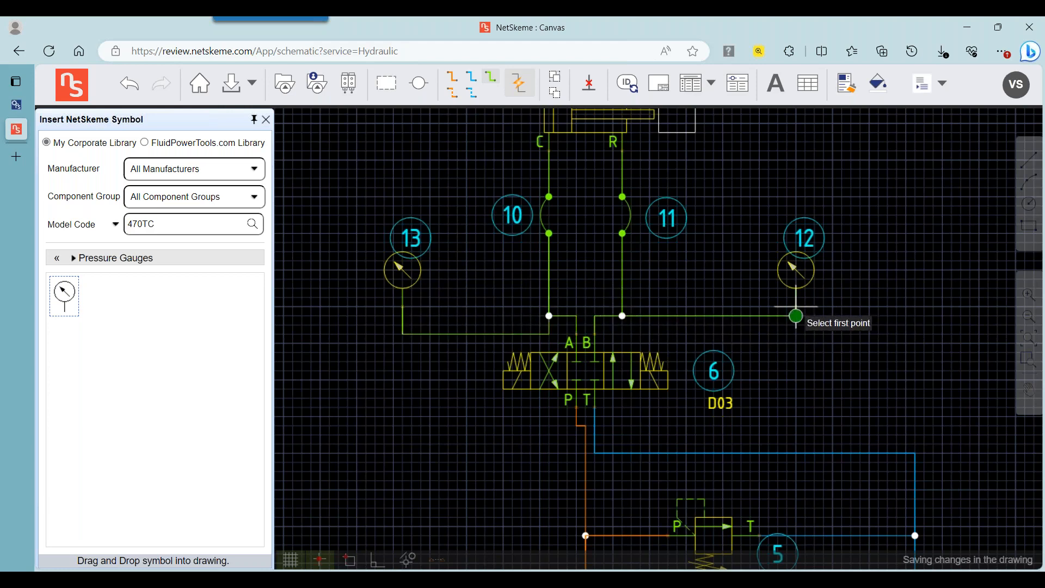
click(478, 334)
click(476, 315)
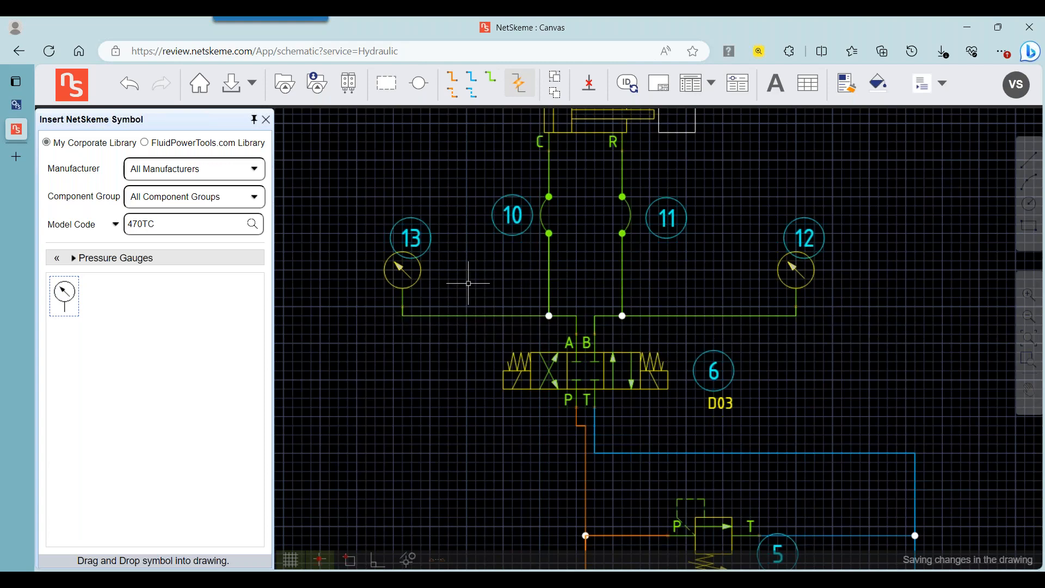
Renumber the item IDs of all components in the circuit.
scroll(468, 271, down, 1)
scroll(692, 251, down, 1)
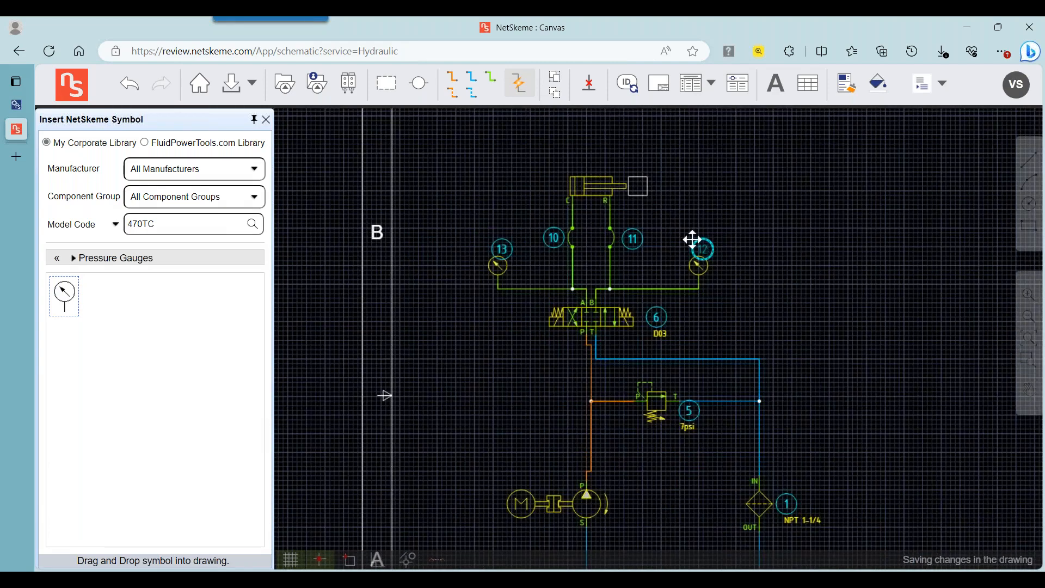
drag(895, 376, 801, 269)
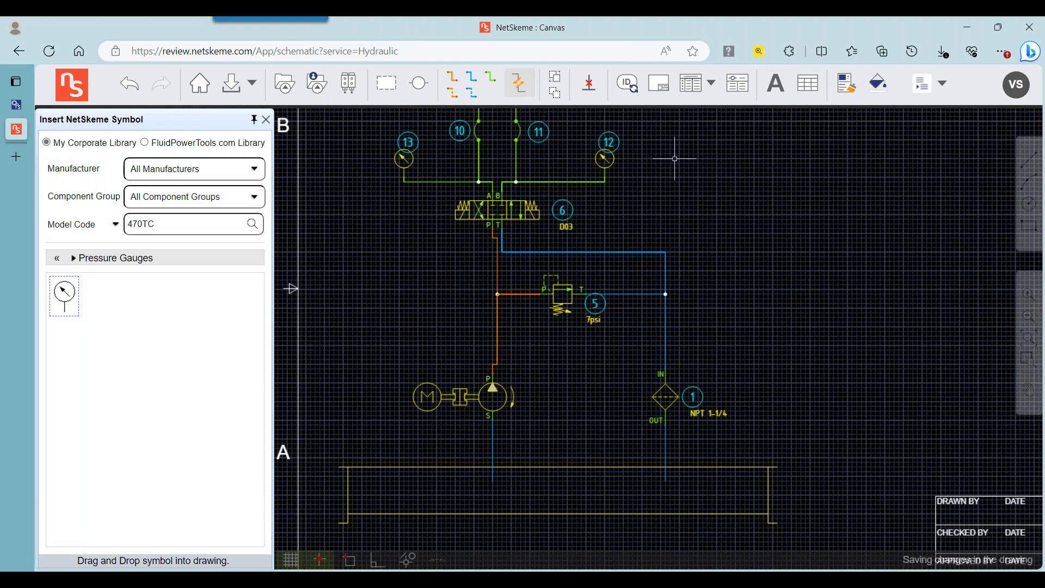
click(627, 84)
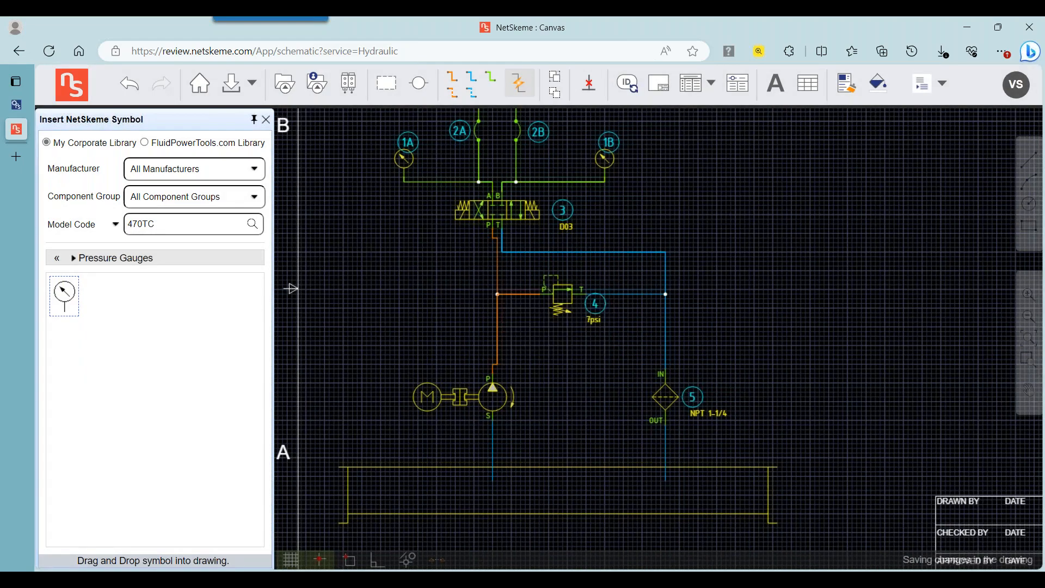
drag(726, 277, 682, 340)
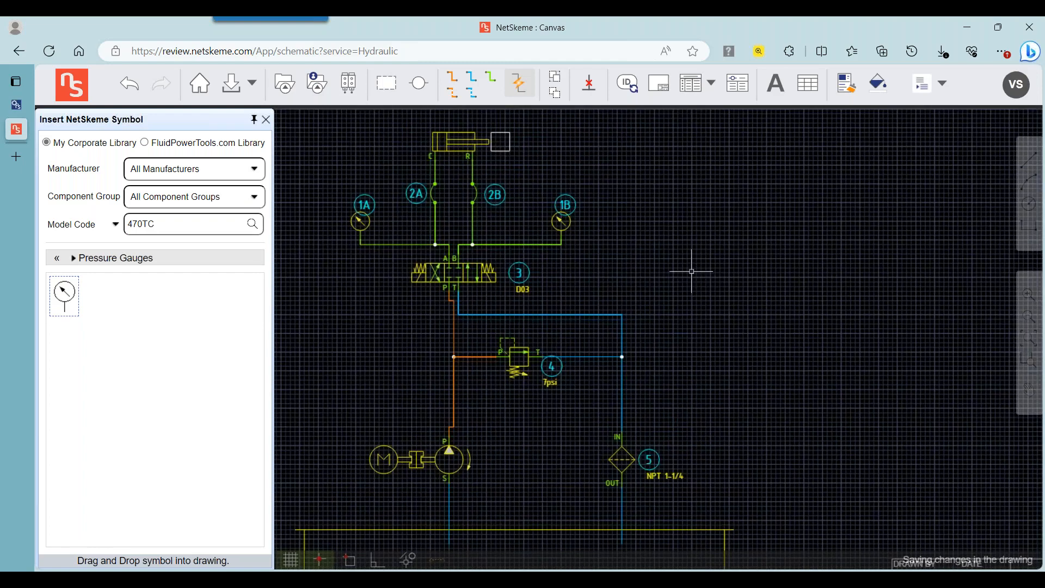
drag(674, 261, 684, 304)
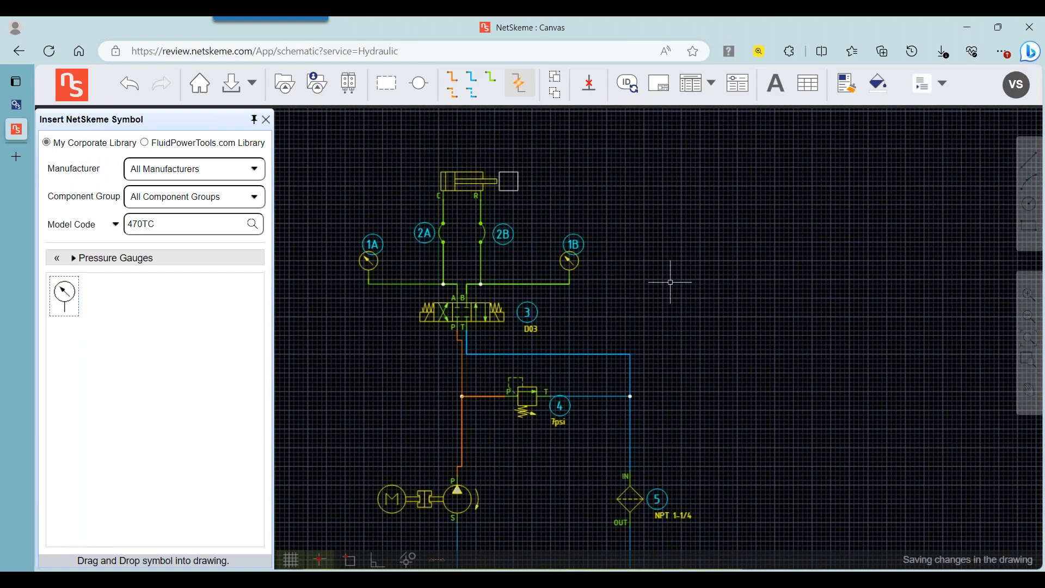
click(466, 327)
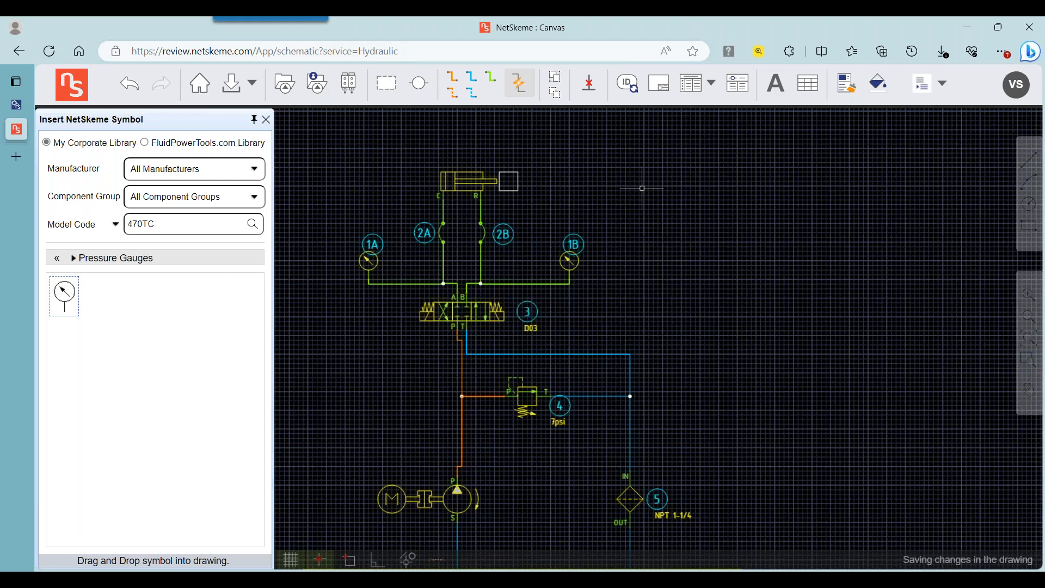
Insert a parts list table beside the circuit and place it inside the upper part of the drawing border.
click(685, 93)
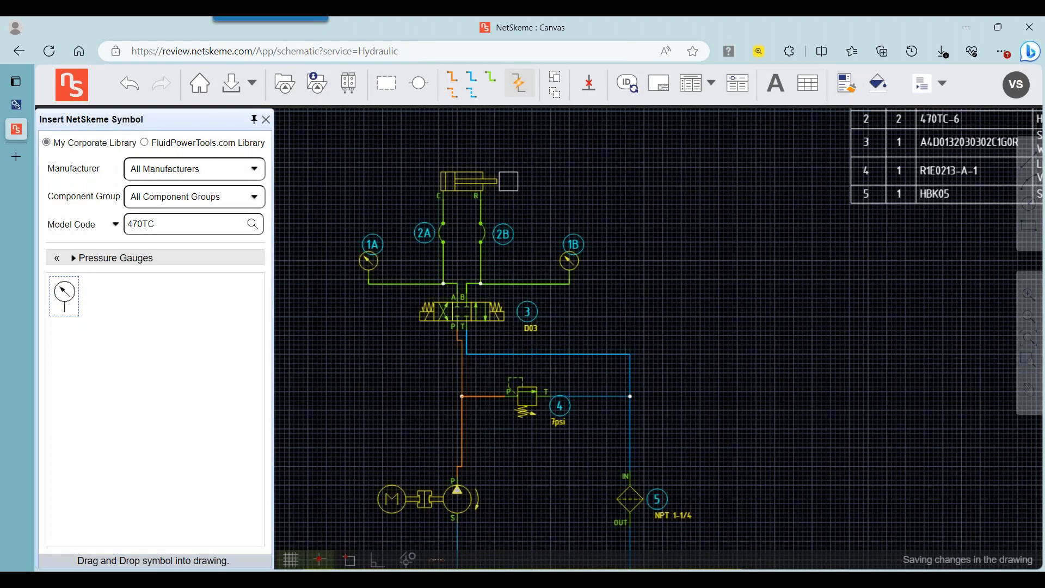
drag(801, 198, 667, 307)
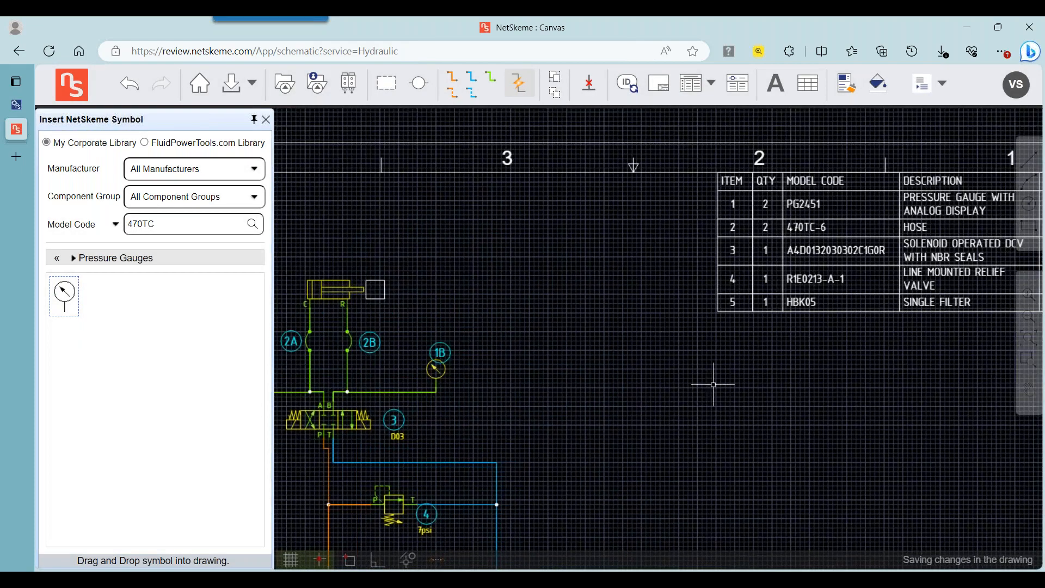
drag(727, 411, 665, 352)
scroll(665, 353, down, 2)
drag(792, 267, 714, 317)
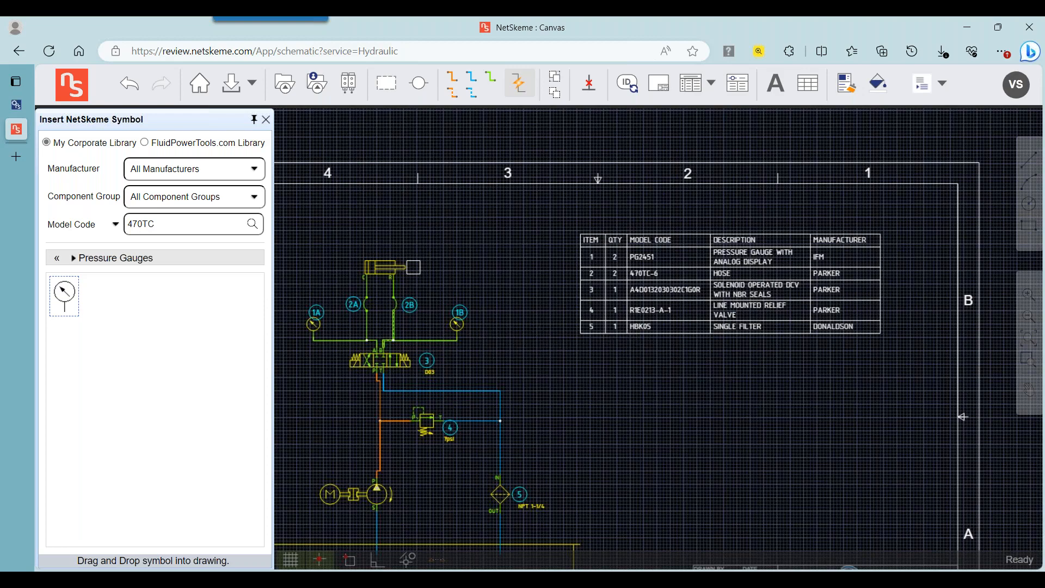
Examine the model data of the D03 directional valve and close it without changes.
double_click(380, 366)
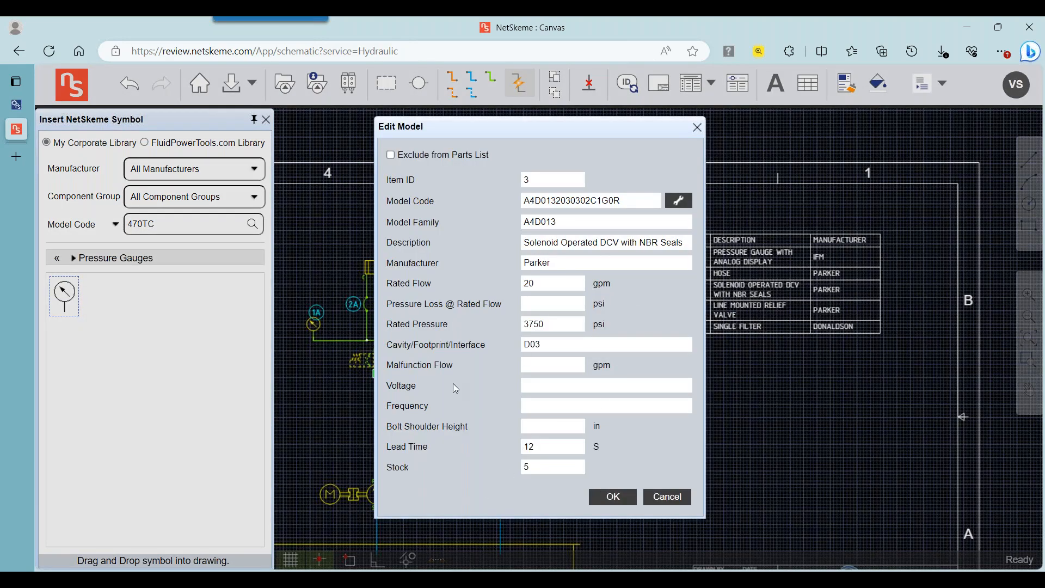
click(675, 497)
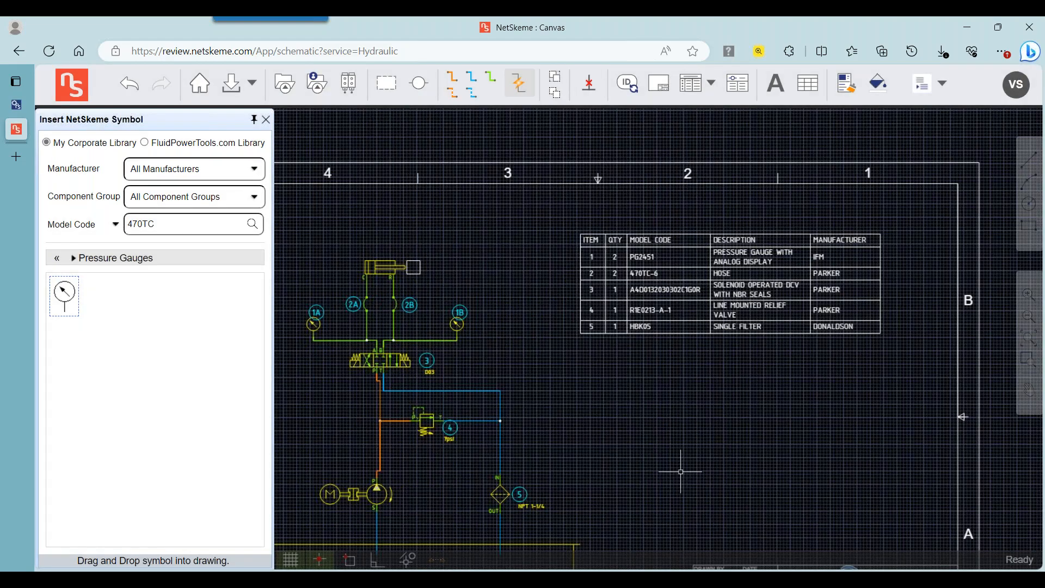
scroll(647, 365, down, 2)
drag(646, 365, 664, 341)
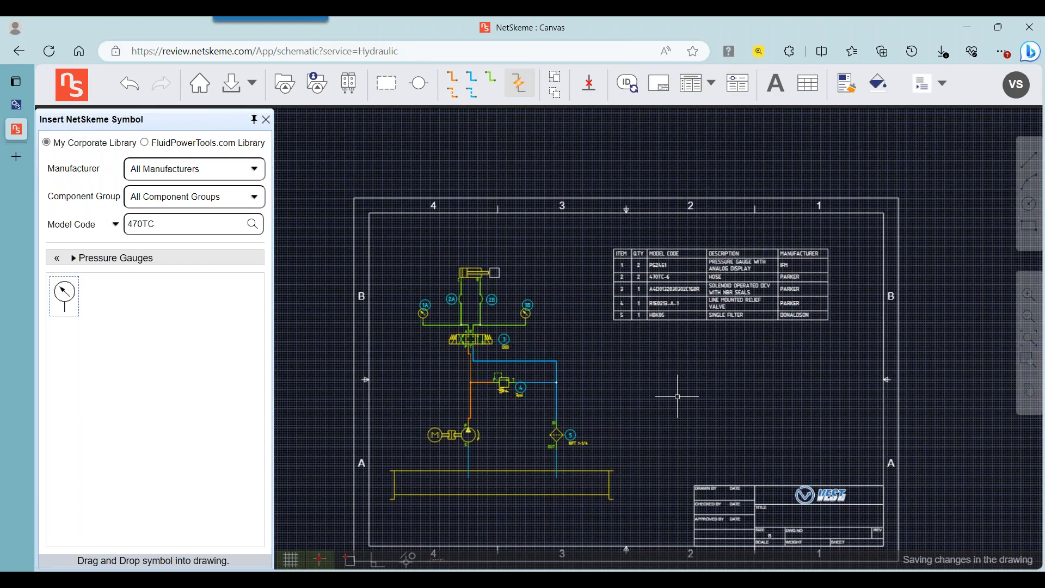
Export the drawing as DWG 2018 and open the downloaded file in HyDraw CAD, continuing past the foreign DWG prompt.
click(266, 122)
drag(486, 299, 479, 287)
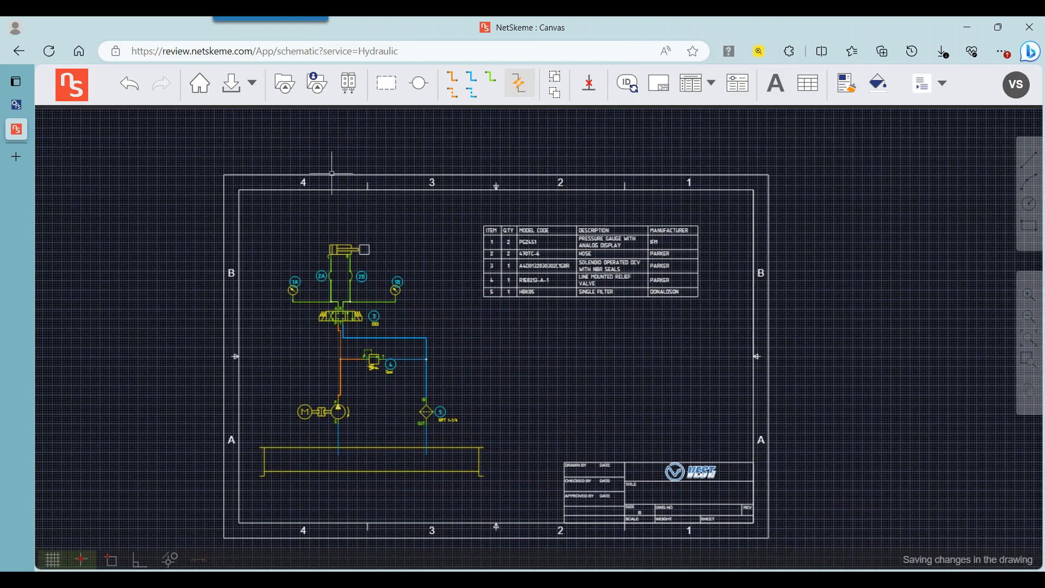
click(252, 84)
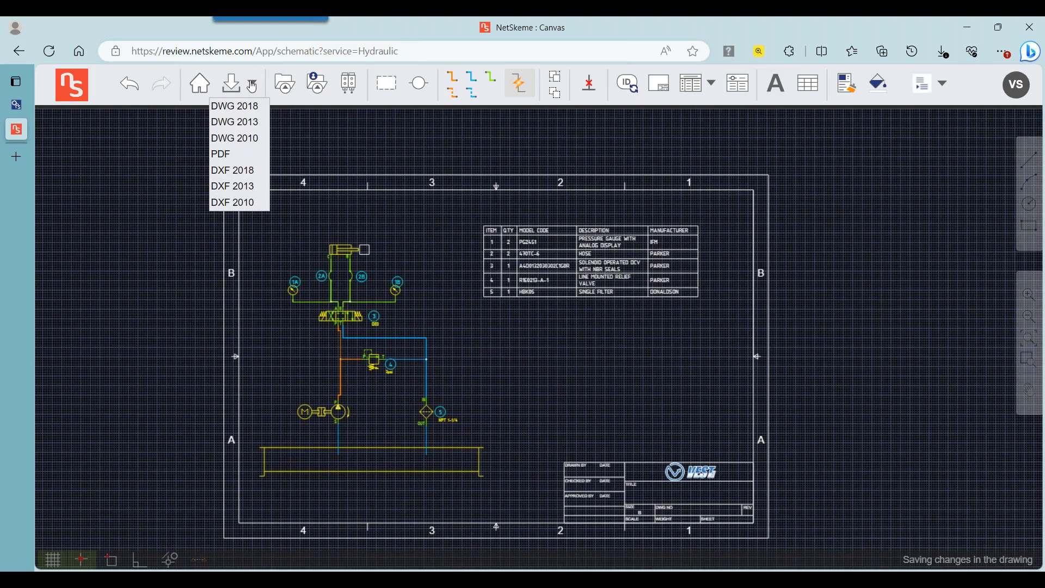
click(240, 107)
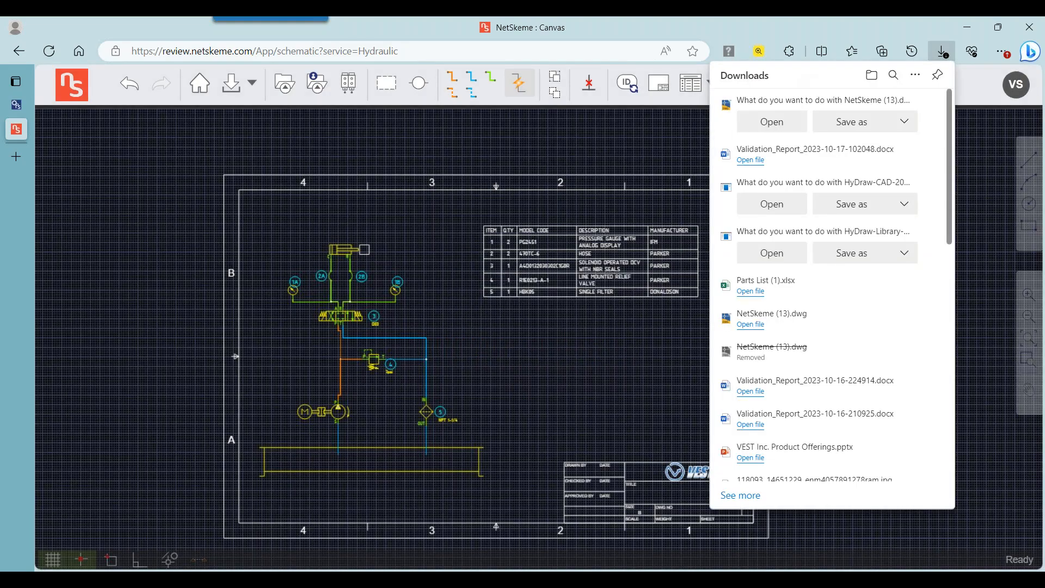
click(779, 133)
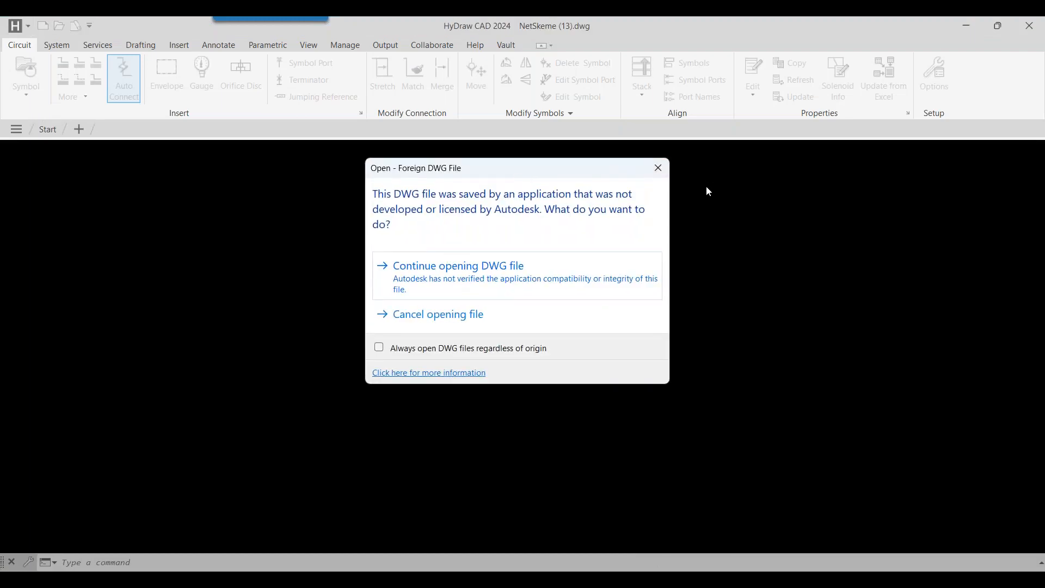
click(422, 276)
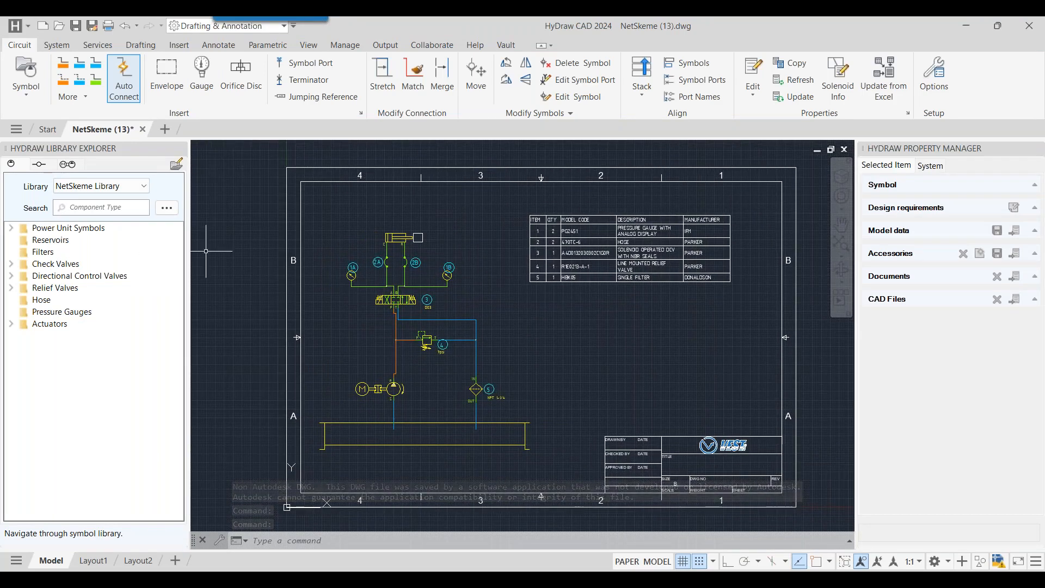
Select hose 2A and examine its model data in the properties.
scroll(366, 269, up, 5)
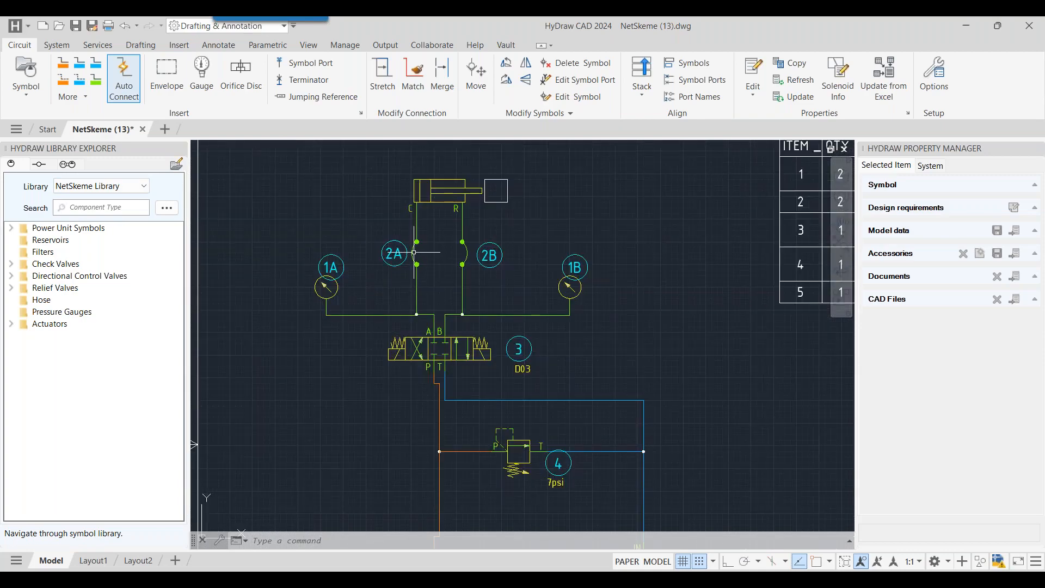
click(417, 253)
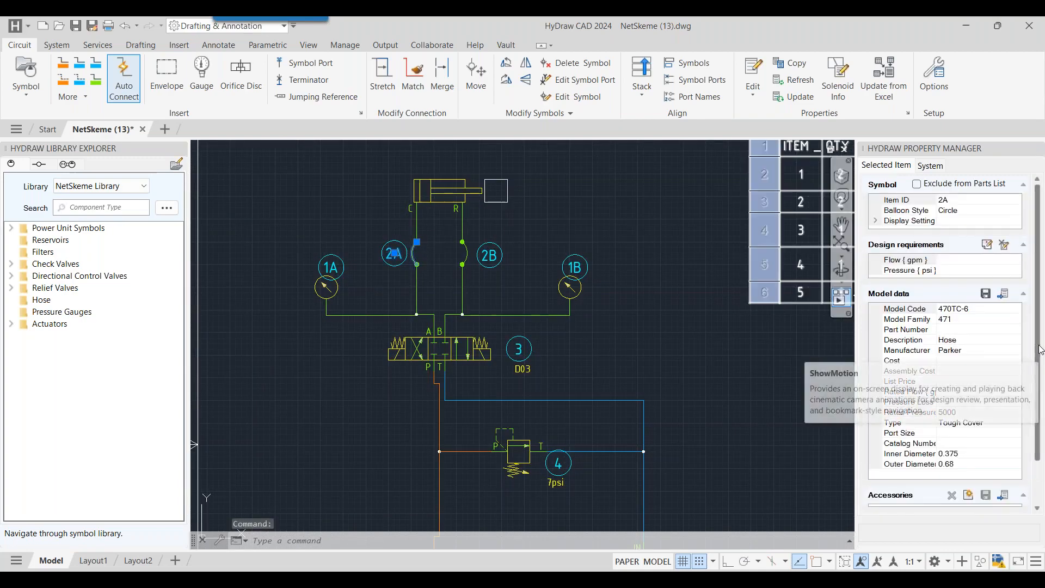
scroll(994, 348, down, 3)
scroll(827, 336, down, 2)
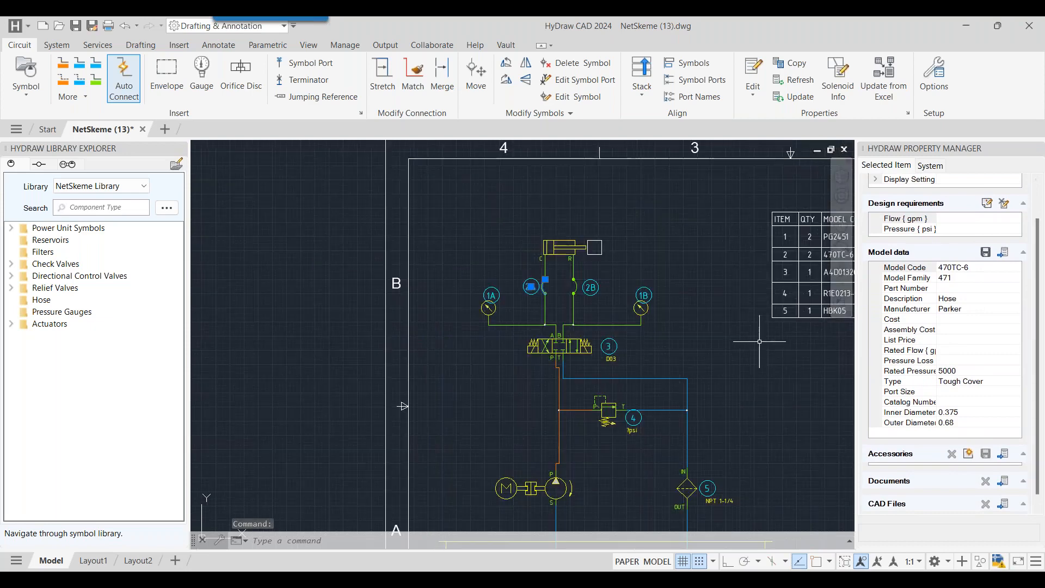
scroll(705, 334, down, 1)
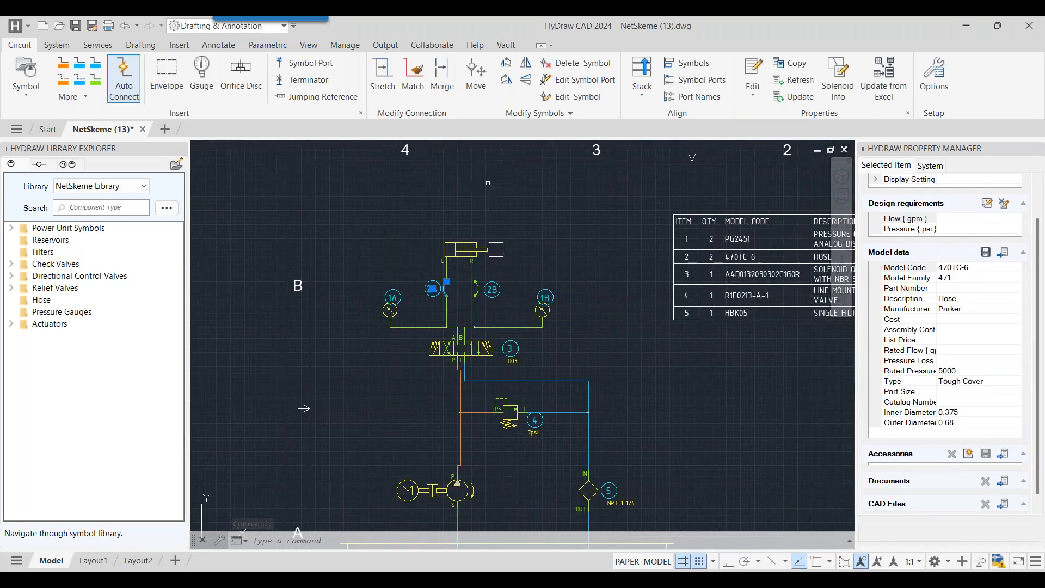
Preview a parts list of all symbols using the HyDraw default format, and close it without inserting.
click(47, 52)
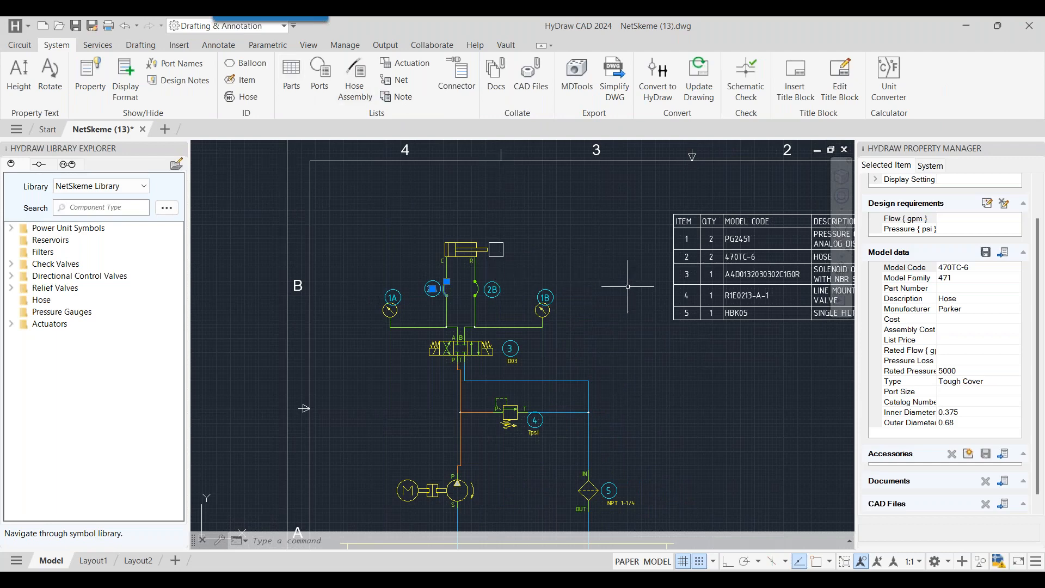
click(291, 84)
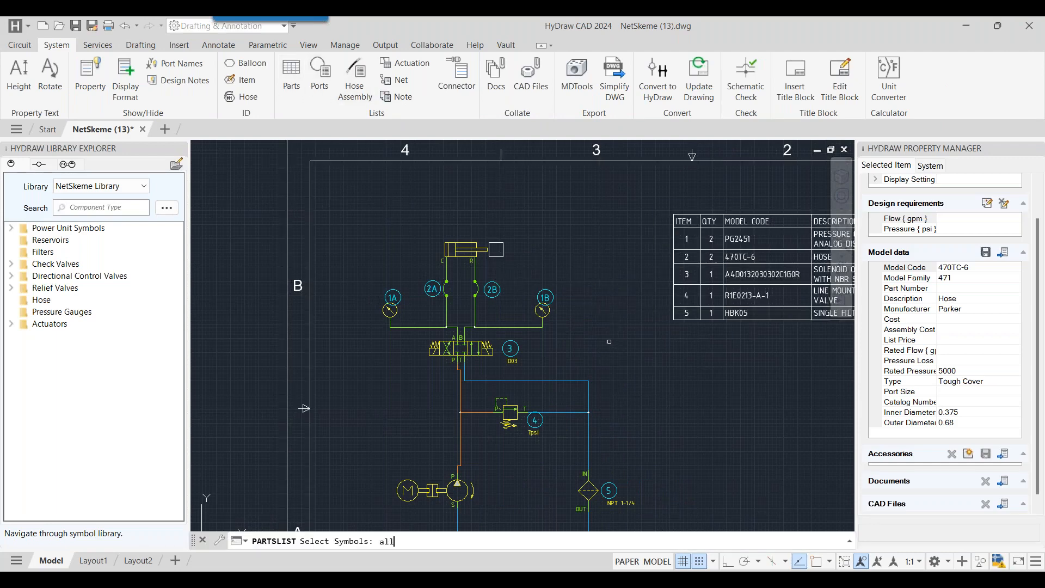
text(all)
key(Return)
key(Return)
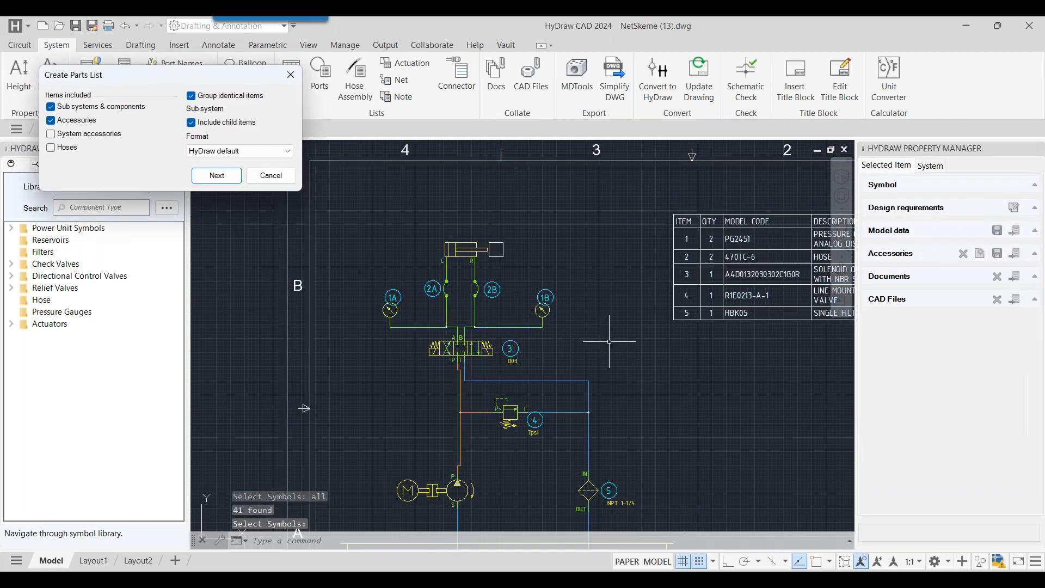
click(229, 182)
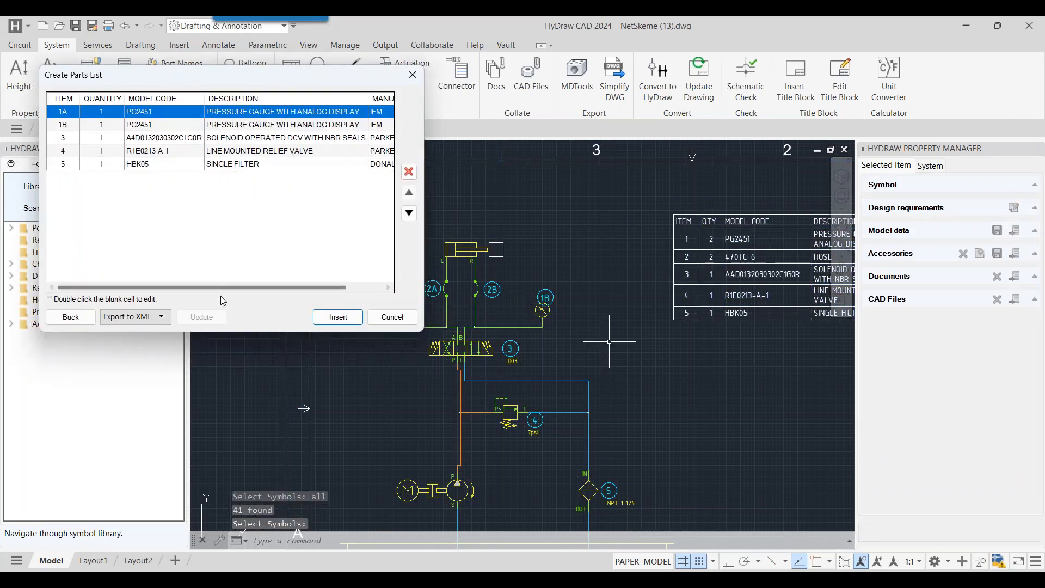
mouse_move(220, 287)
mouse_down()
mouse_move(289, 291)
mouse_move(208, 290)
mouse_up()
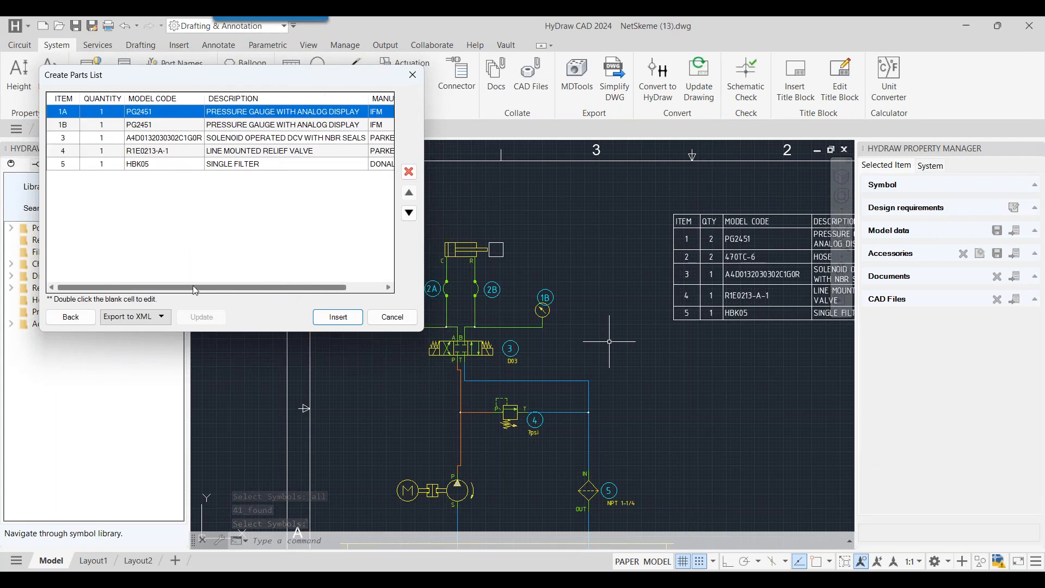
click(393, 317)
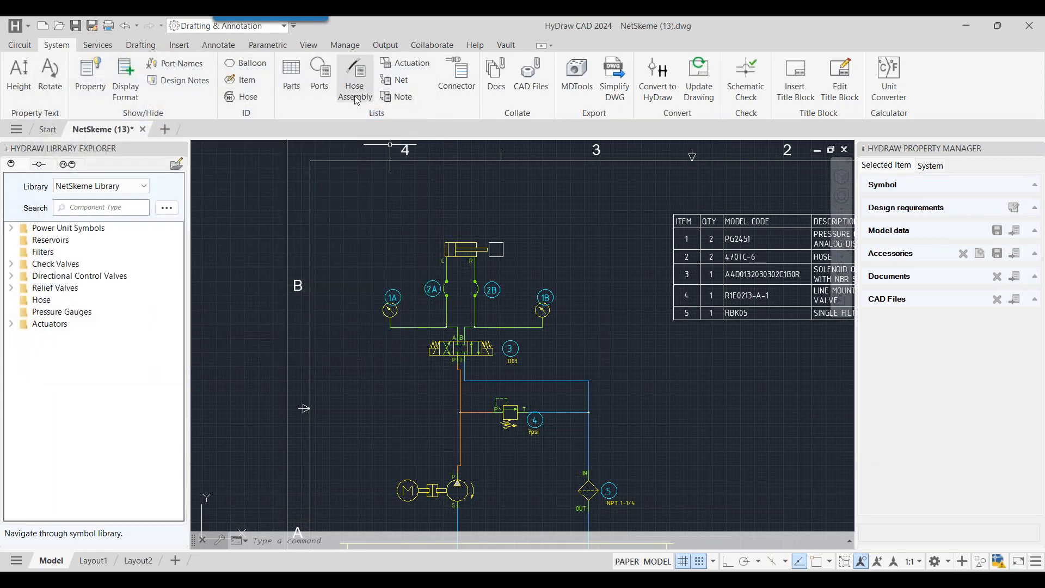
click(283, 92)
key(Return)
key(Return)
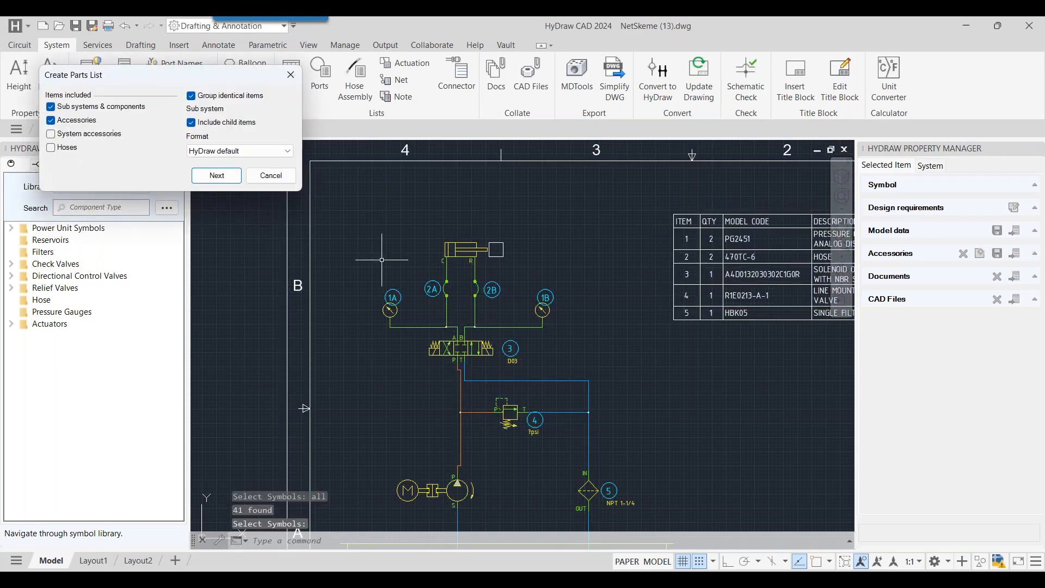
click(218, 152)
click(217, 152)
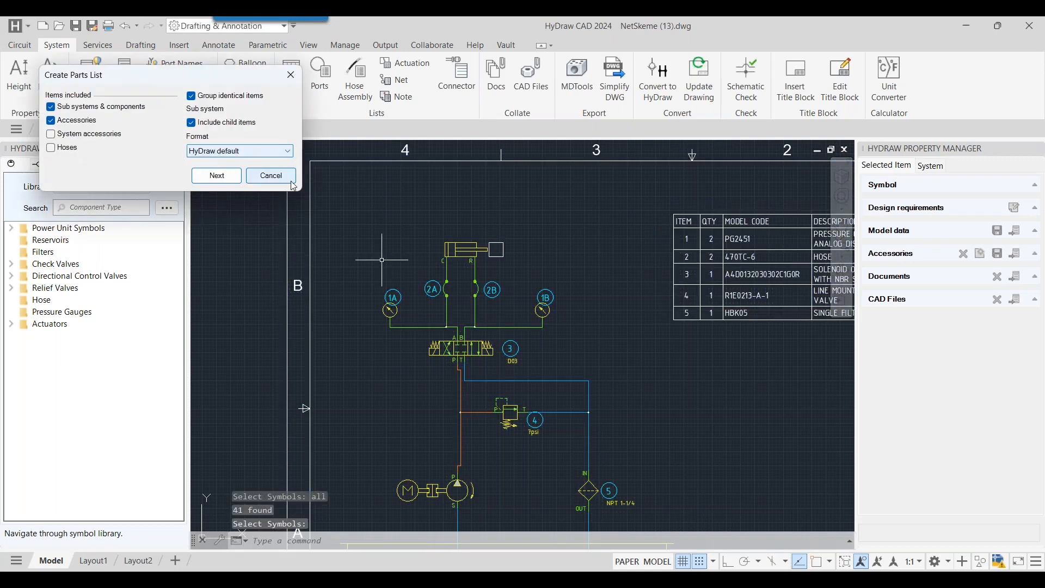
click(272, 176)
Add the Stock model property as a column in the HyDraw default parts list format and save the options.
click(20, 45)
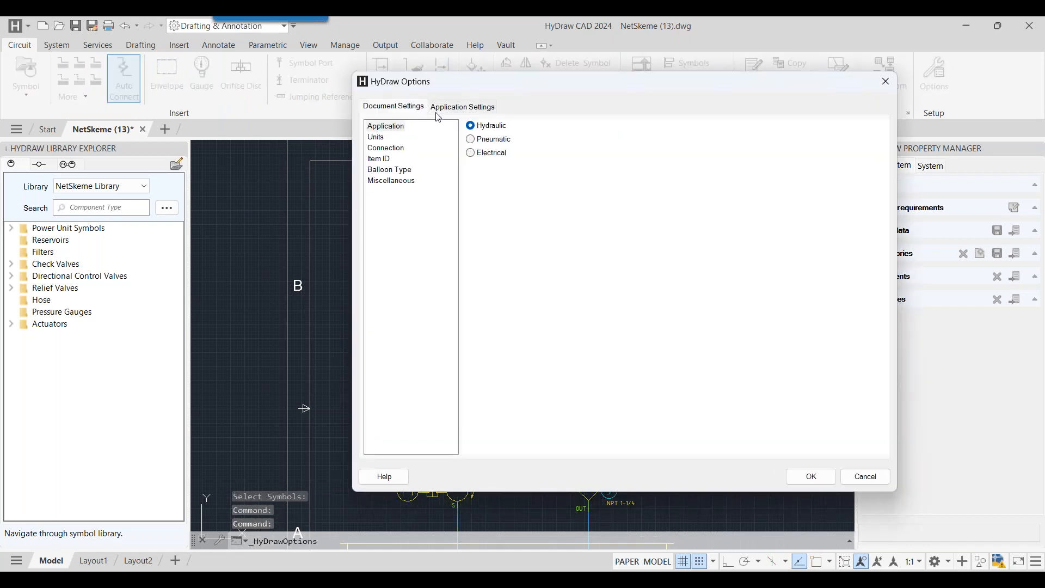
click(439, 117)
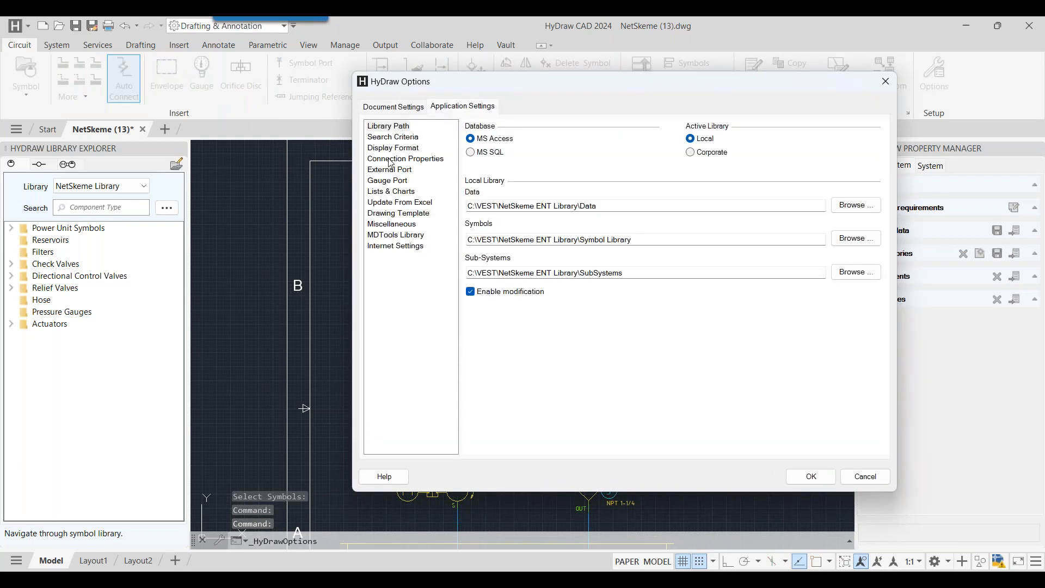
click(391, 191)
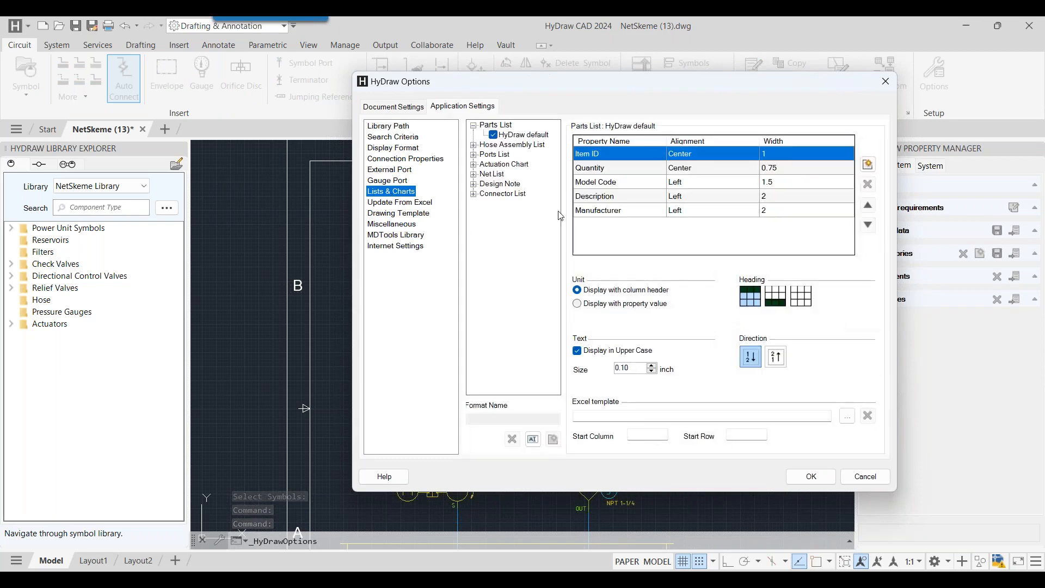
click(868, 164)
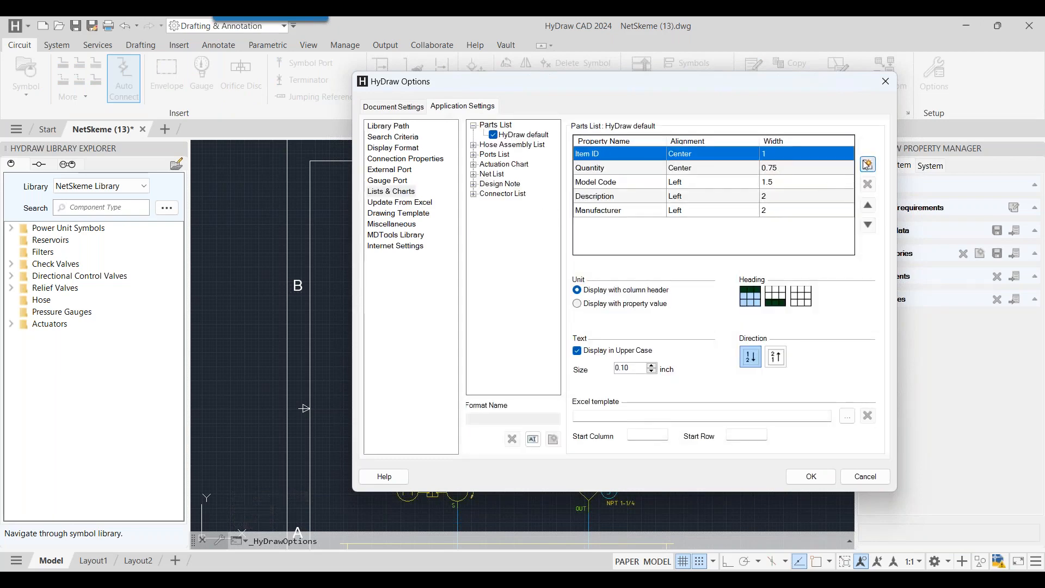
drag(466, 326, 608, 335)
click(577, 295)
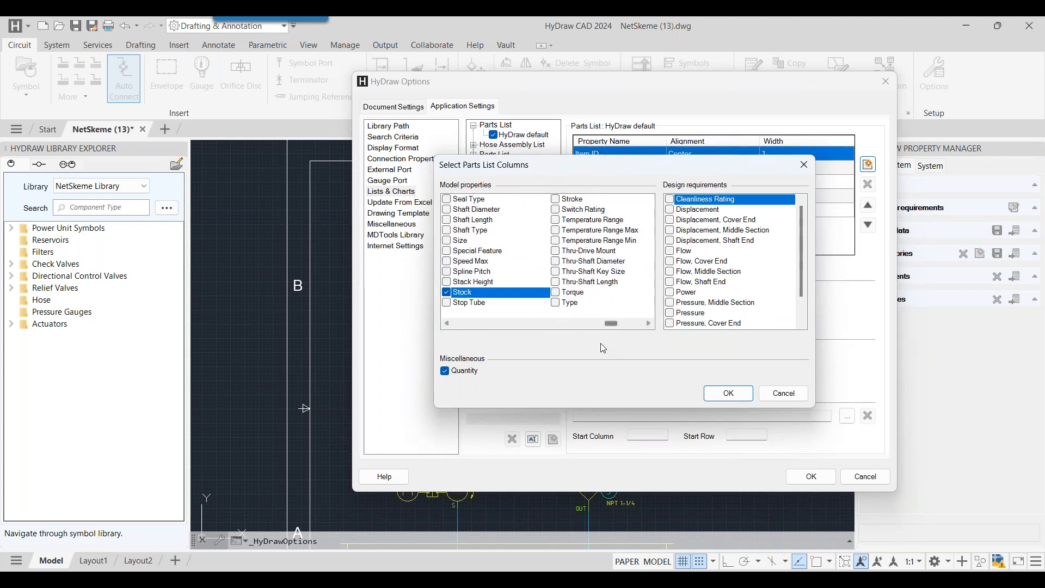
click(728, 393)
click(810, 479)
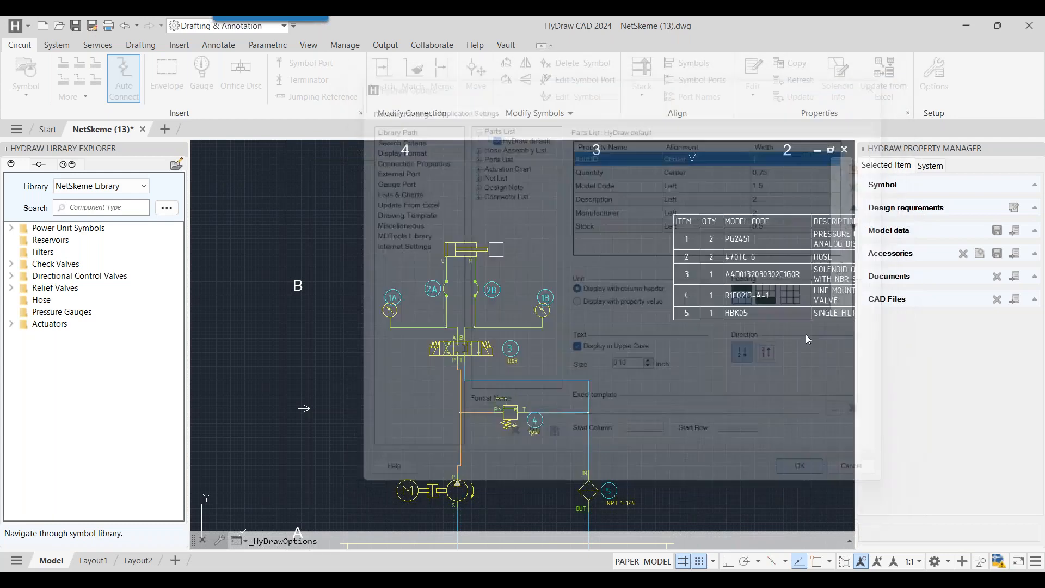
Generate a parts list of all symbols in the HyDraw default format and insert it below the existing parts list.
click(57, 46)
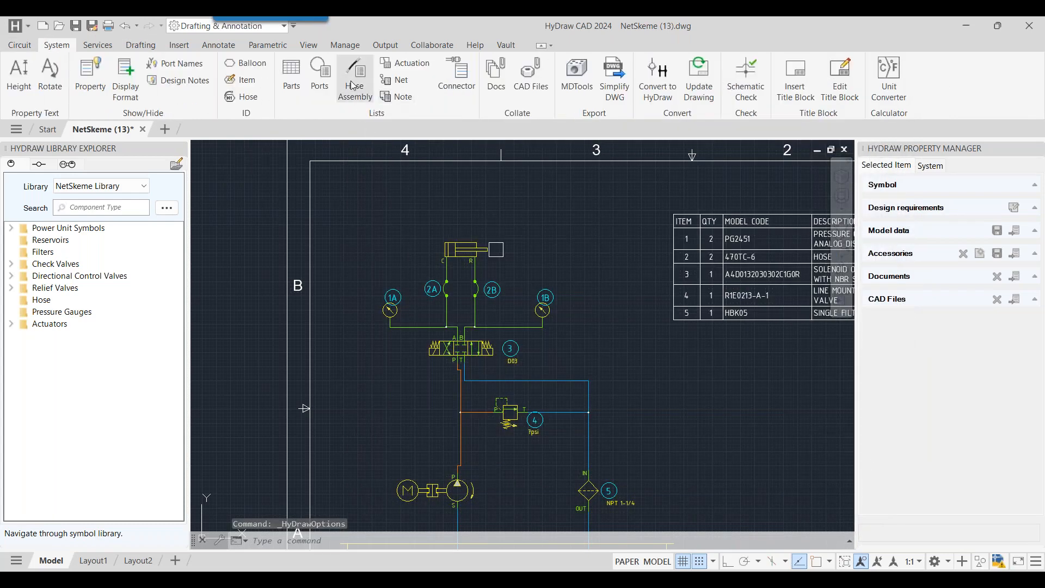
click(291, 73)
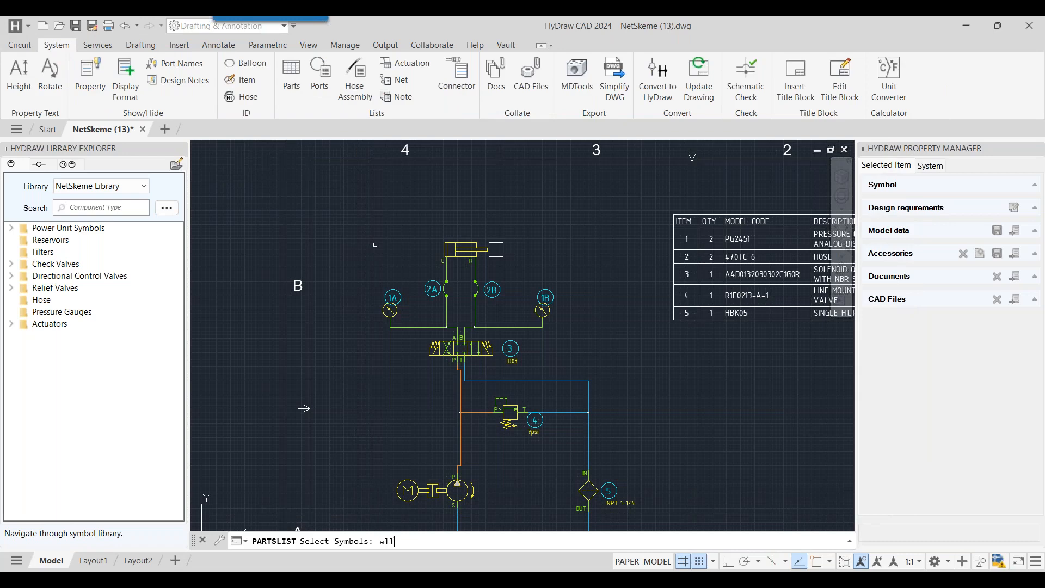
key(Return)
key(Return)
click(216, 175)
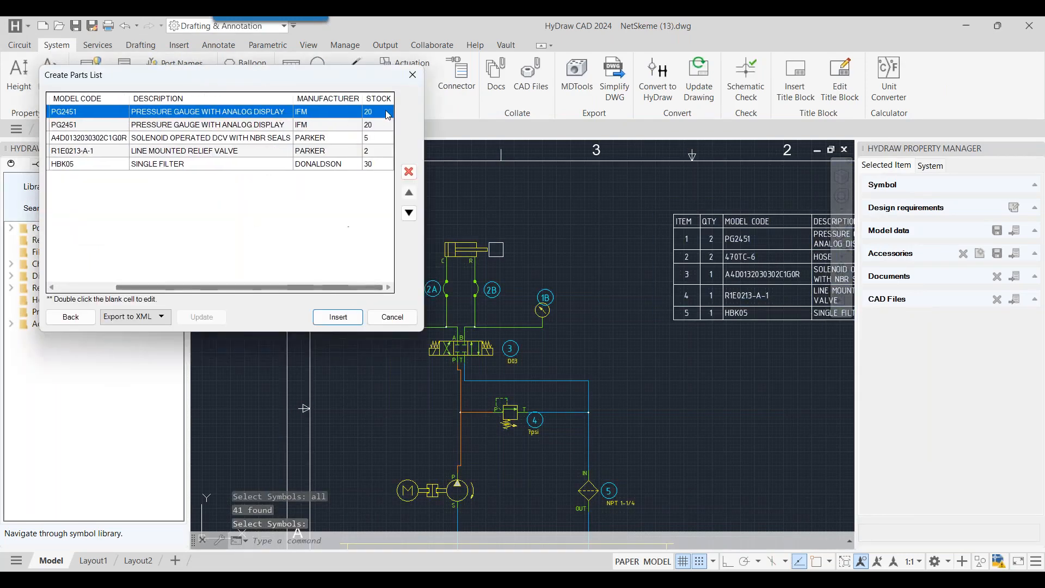
click(350, 324)
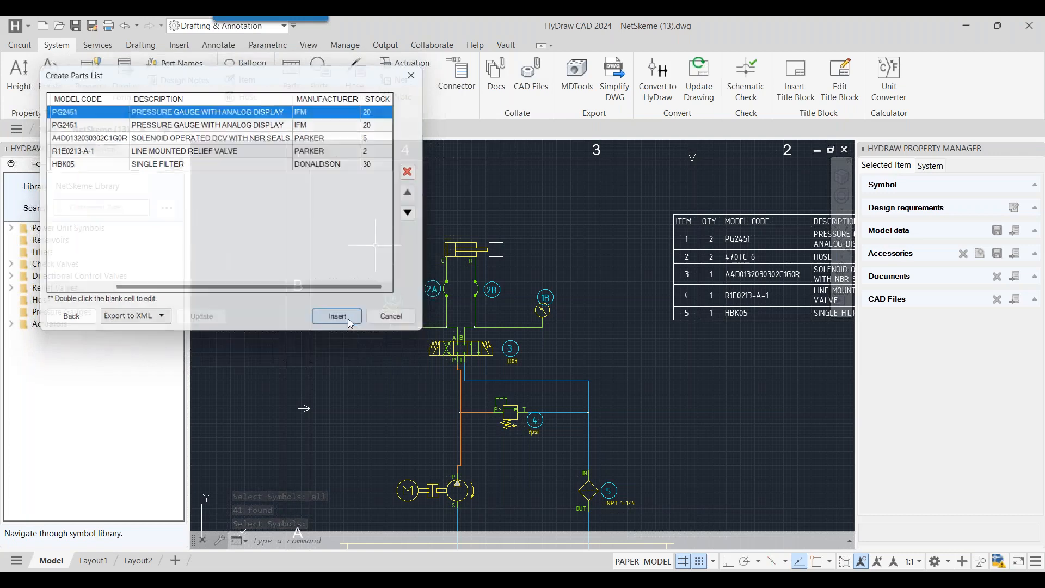
scroll(514, 288, up, 3)
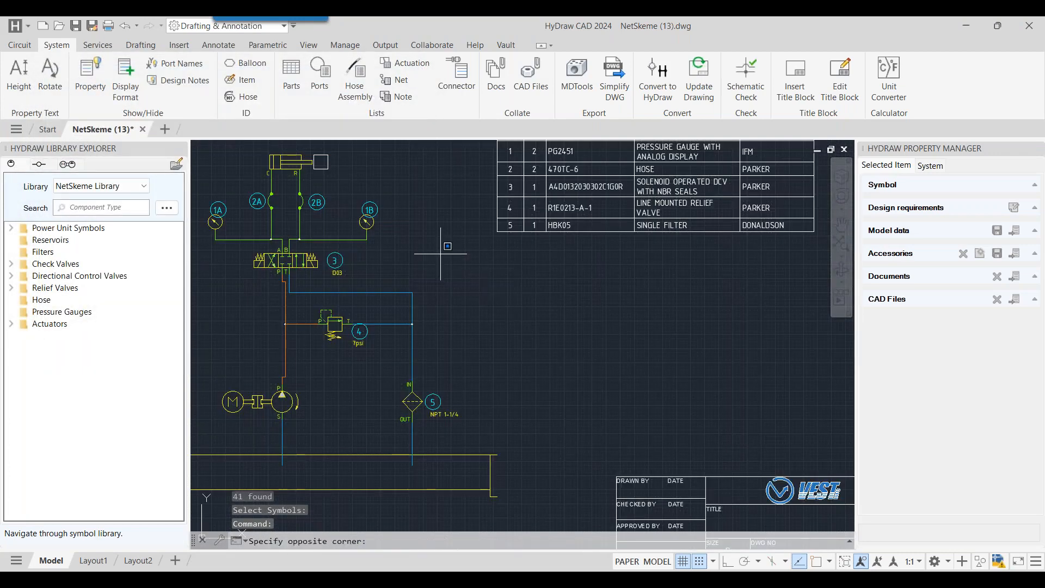
click(439, 253)
click(665, 425)
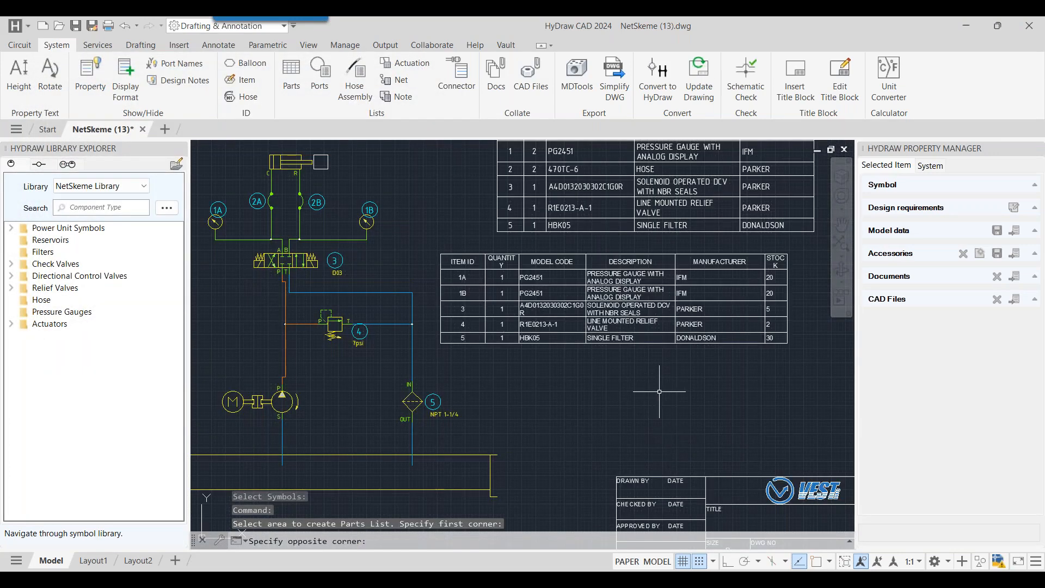
Delete the old parts list table above the newly inserted one.
drag(659, 390, 550, 406)
click(724, 252)
click(672, 217)
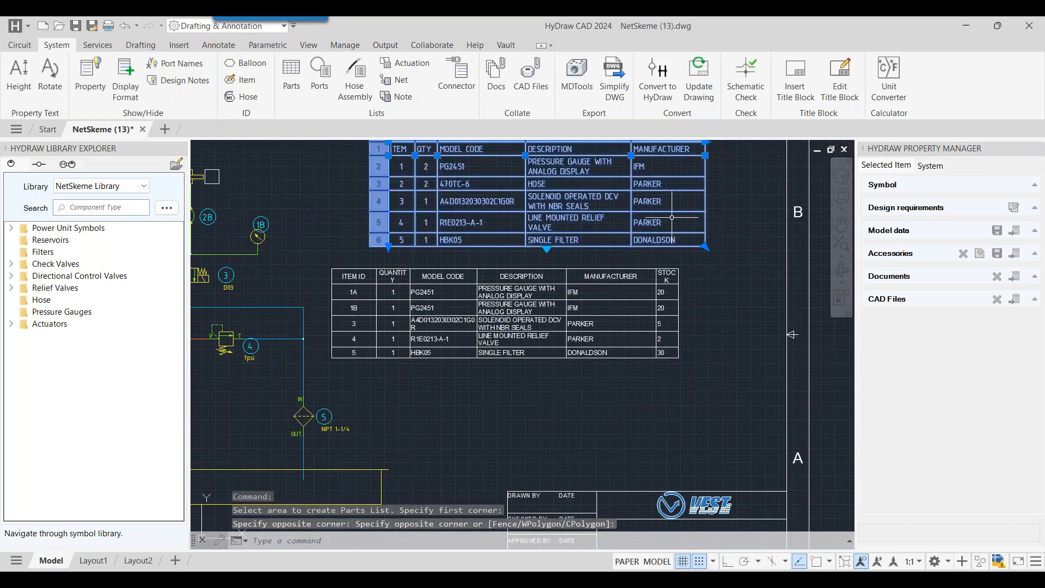
key(Delete)
Widen the Stock column of the new parts list so its heading fits on one line.
click(678, 275)
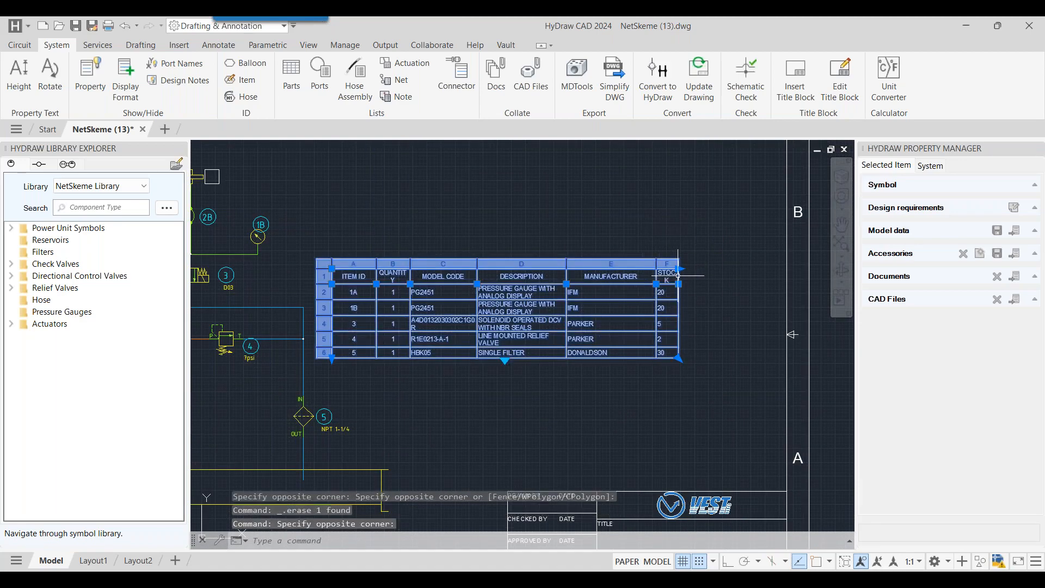
click(678, 284)
drag(721, 303, 758, 297)
key(Escape)
Move the new parts list up into the upper right area of the drawing sheet.
click(579, 374)
click(504, 292)
right_click(504, 291)
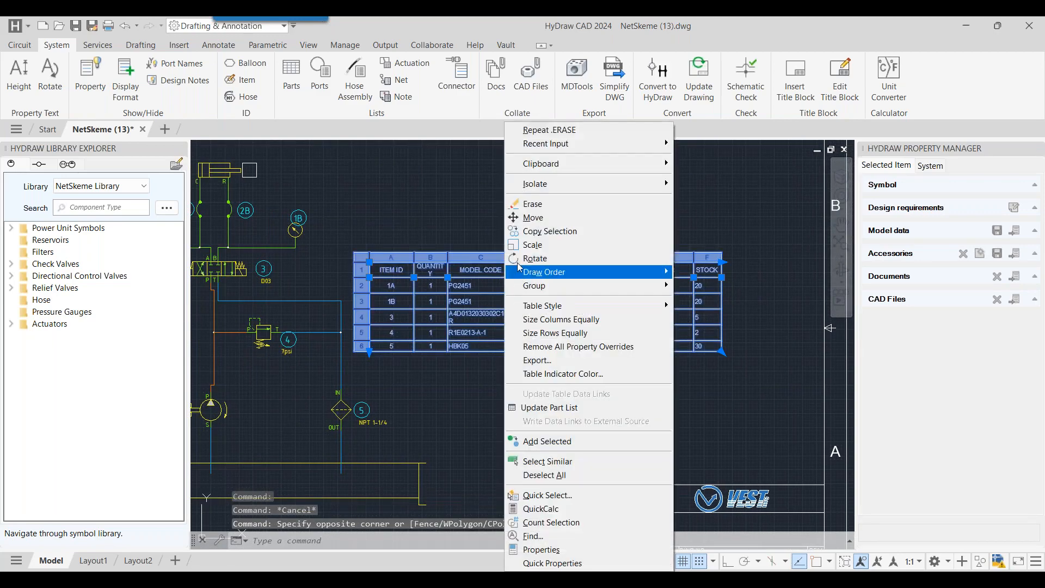
click(531, 218)
click(480, 280)
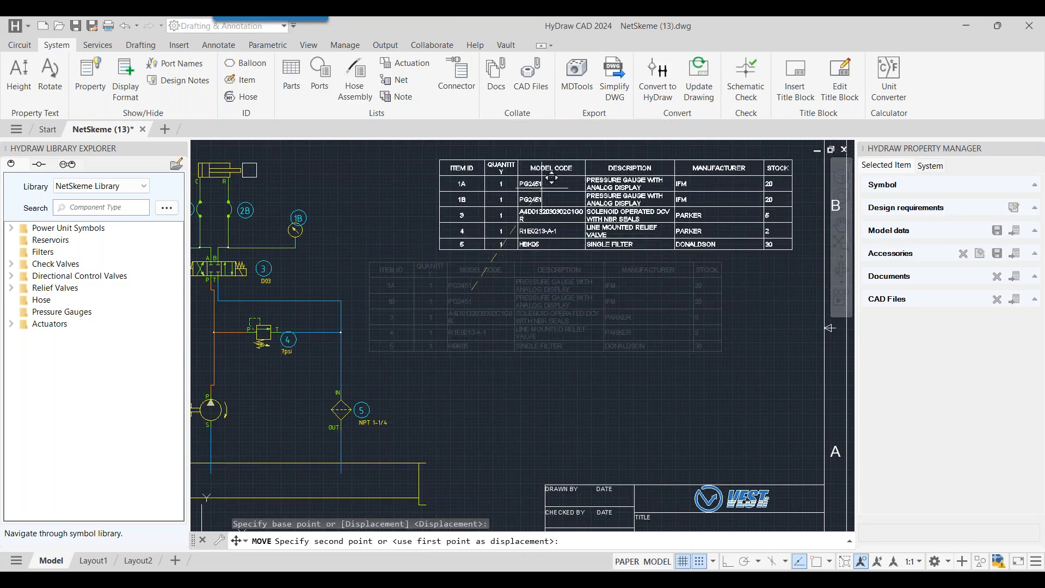
click(552, 177)
scroll(556, 288, down, 3)
scroll(556, 287, up, 1)
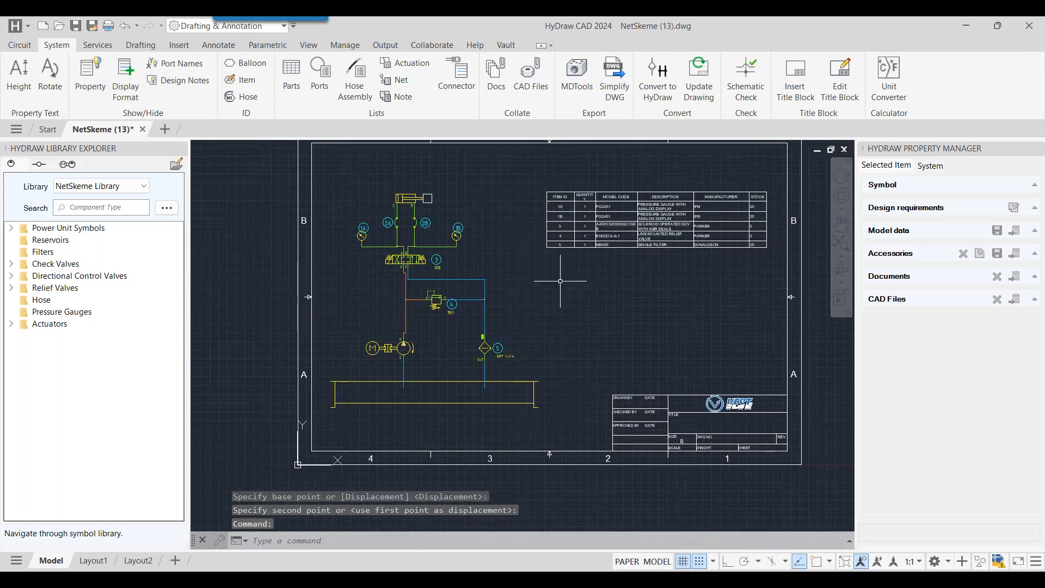
drag(554, 262, 585, 296)
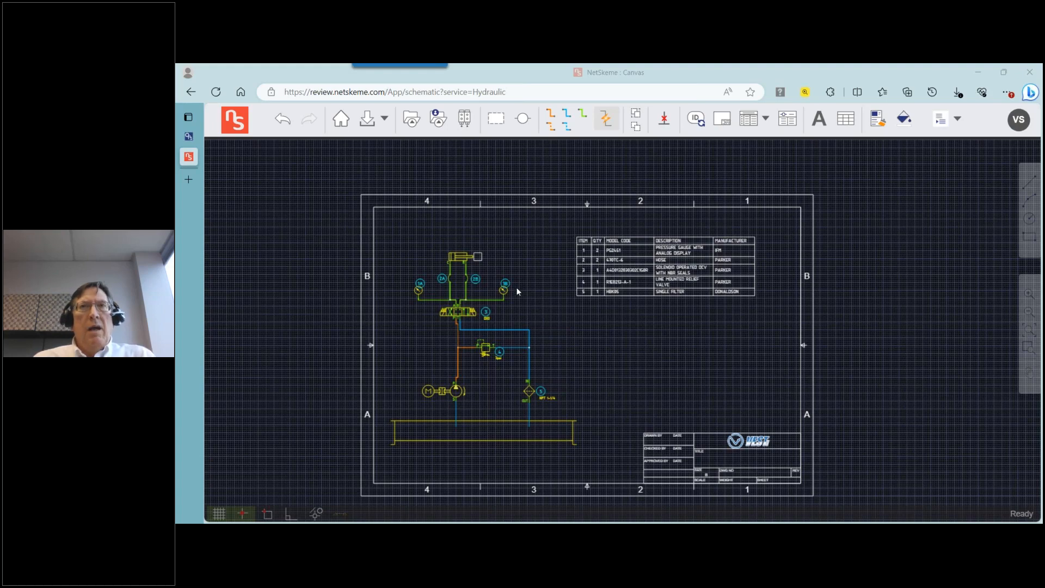
Switch to the NetSkeme Enterprise presentation in PowerPoint, start its slide show and advance to the workflow diagram.
key(alt+Tab)
click(212, 200)
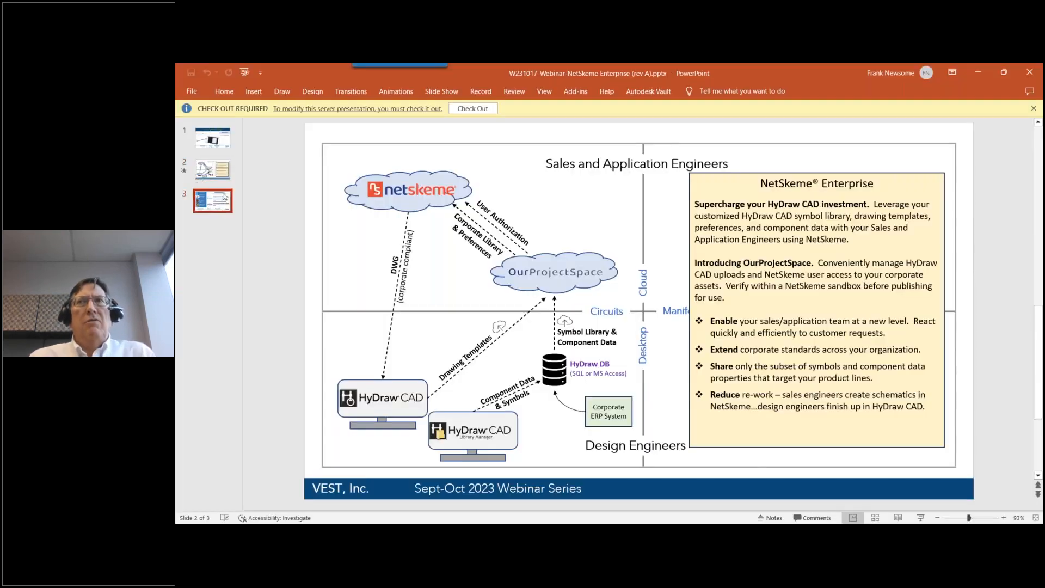
click(245, 71)
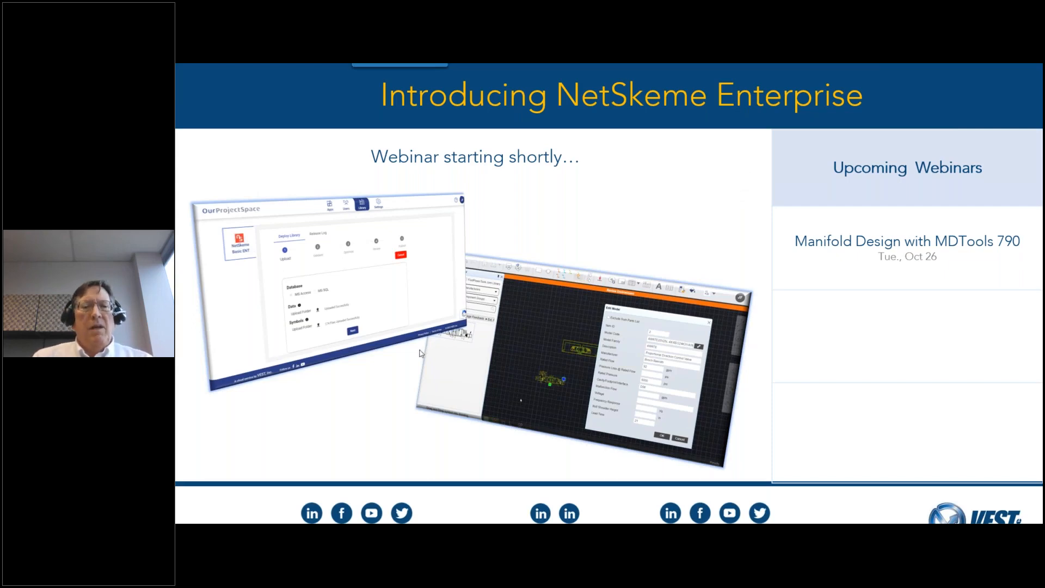
click(564, 219)
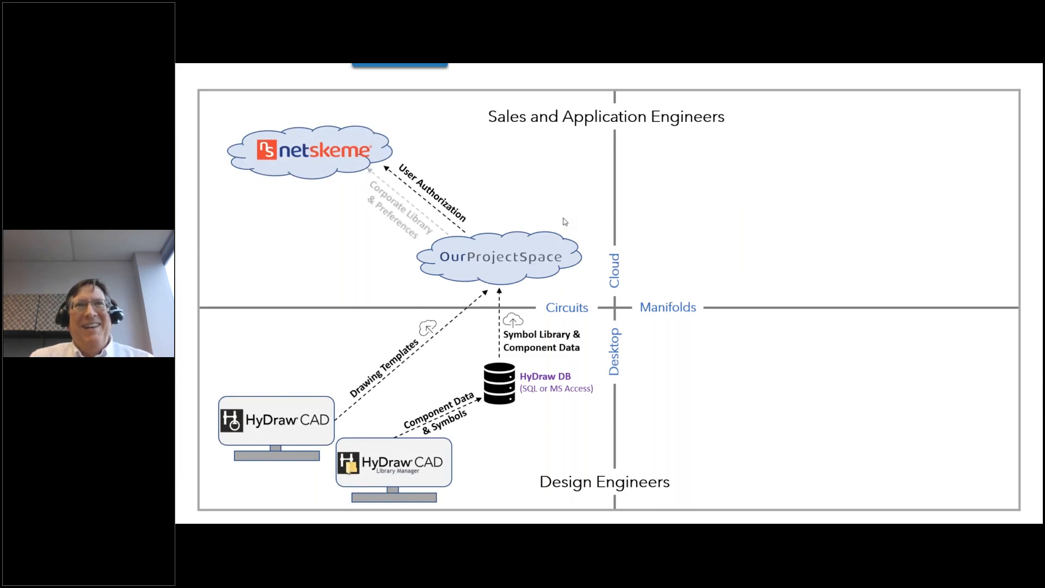